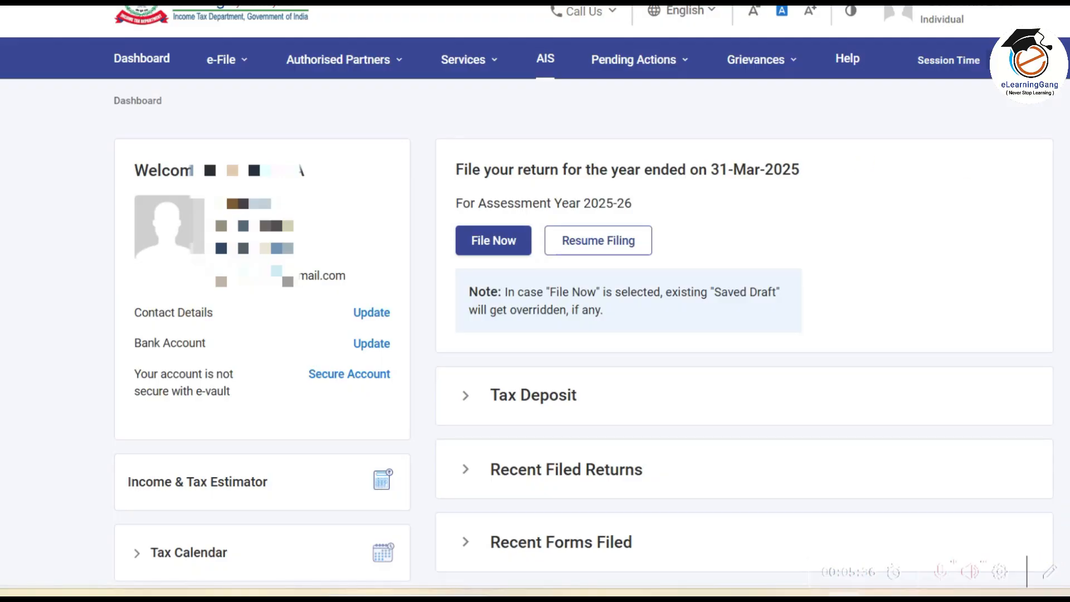
left_click(226, 60)
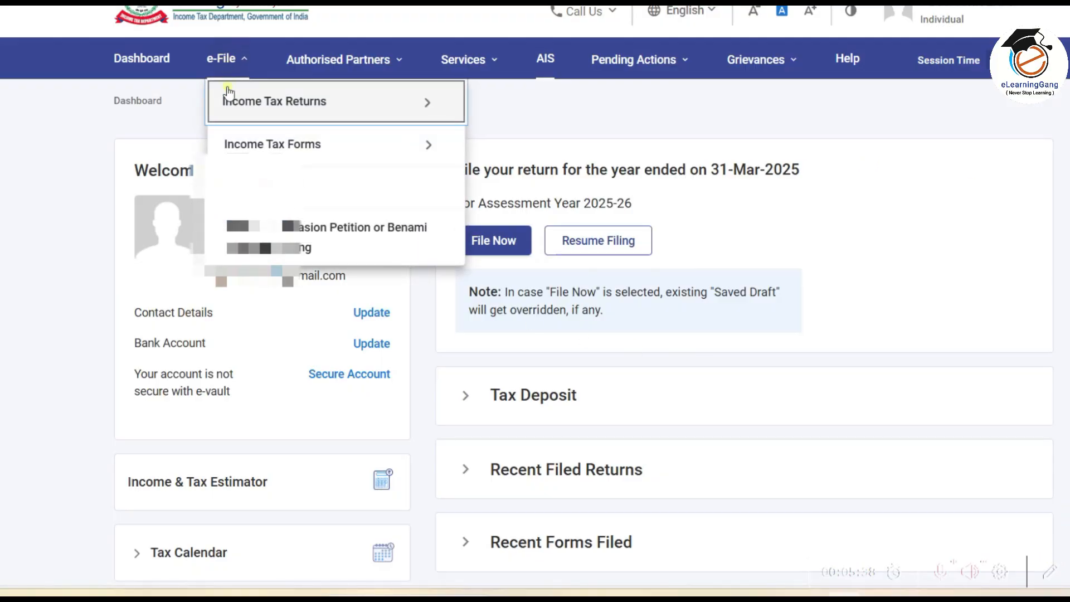
left_click(248, 111)
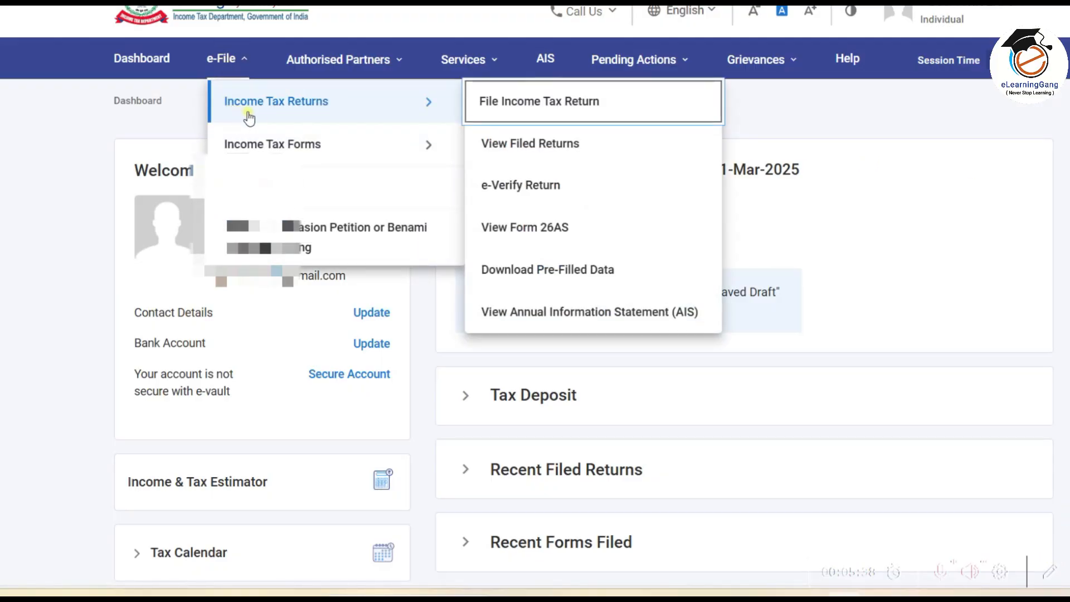
left_click(639, 234)
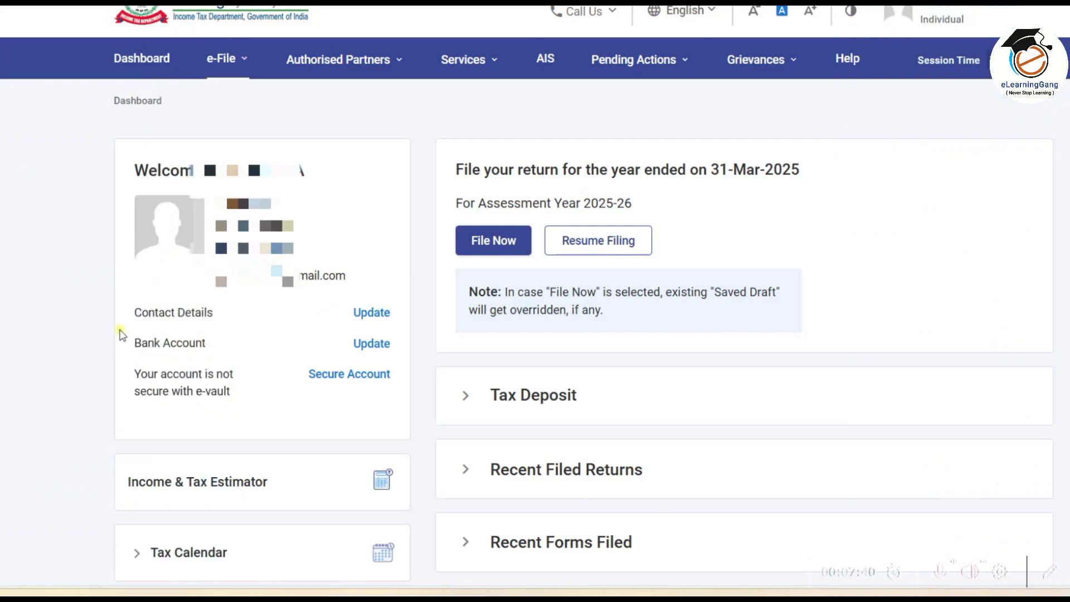
mouse_move(120, 323)
left_mouse_down()
mouse_move(139, 350)
mouse_move(219, 360)
left_mouse_up()
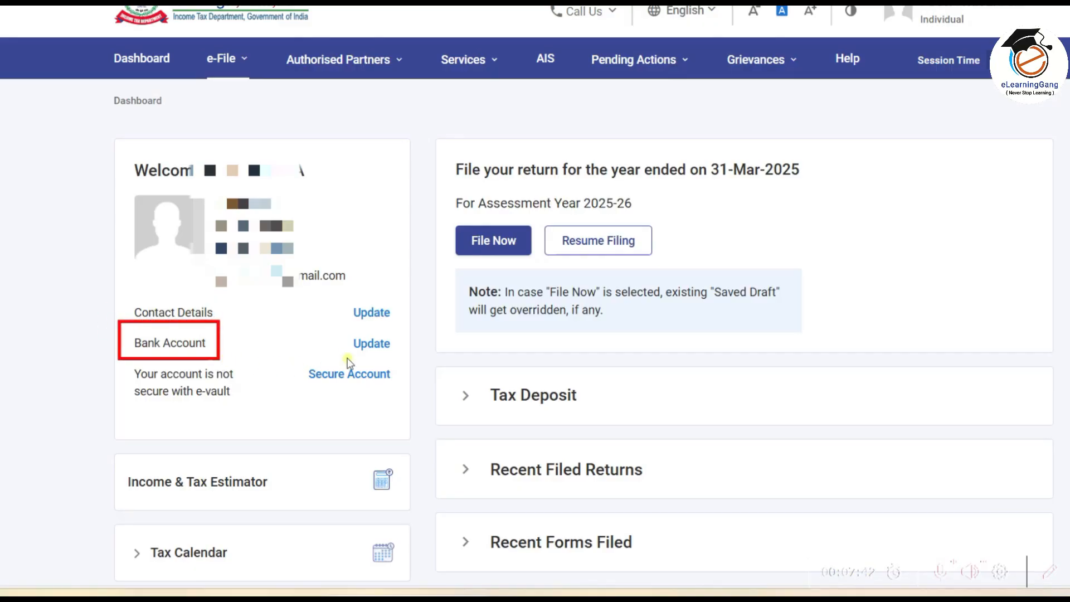
mouse_move(330, 321)
left_mouse_down()
mouse_move(346, 346)
mouse_move(414, 365)
left_mouse_up()
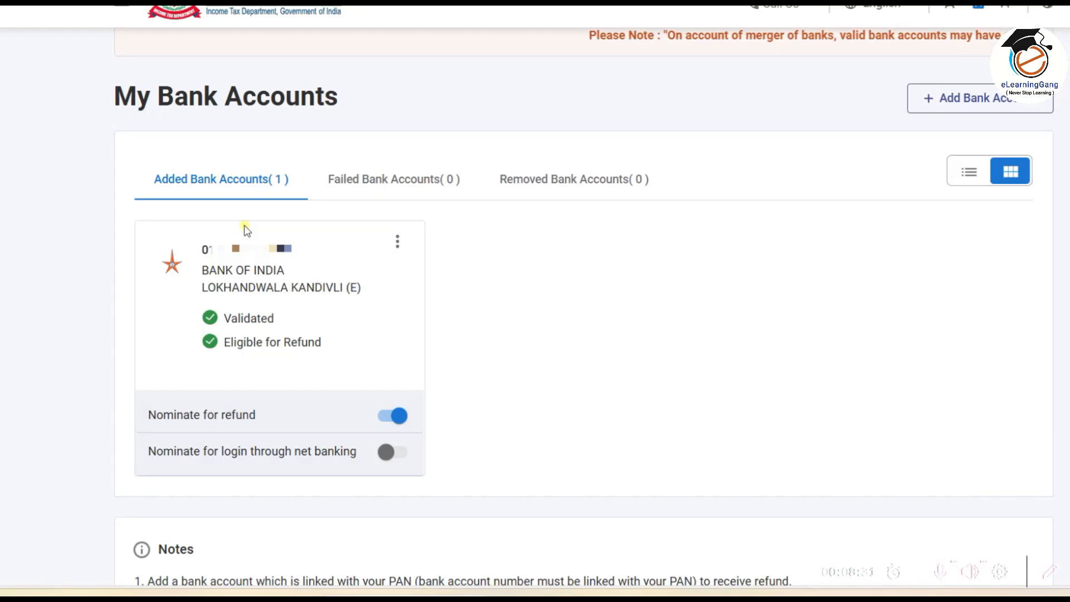
mouse_move(90, 75)
left_mouse_down()
mouse_move(292, 129)
mouse_move(369, 134)
left_mouse_up()
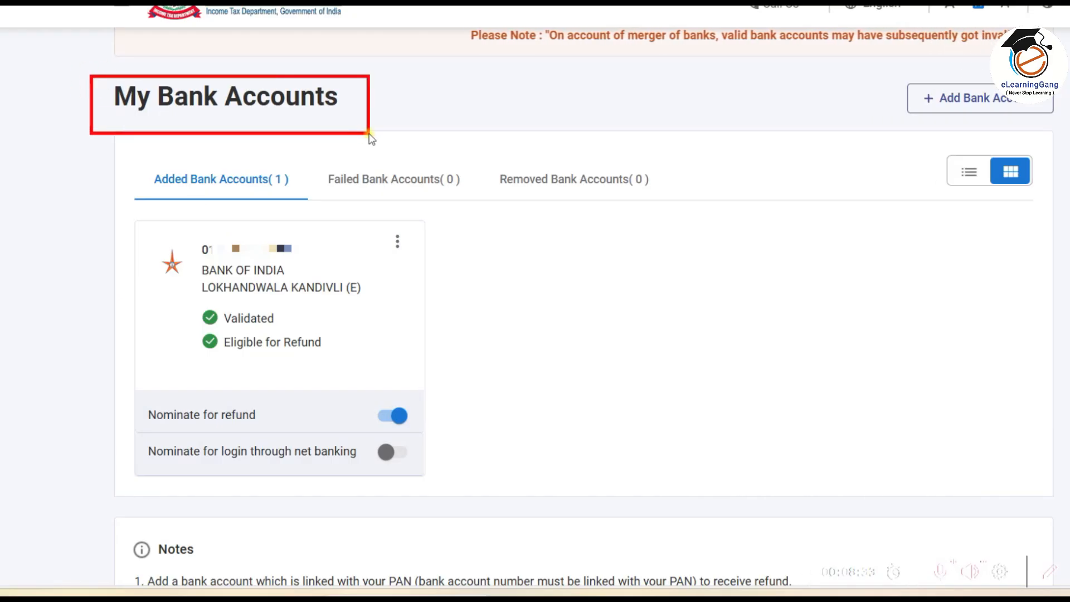
mouse_move(124, 208)
left_mouse_down()
mouse_move(268, 498)
mouse_move(483, 525)
left_mouse_up()
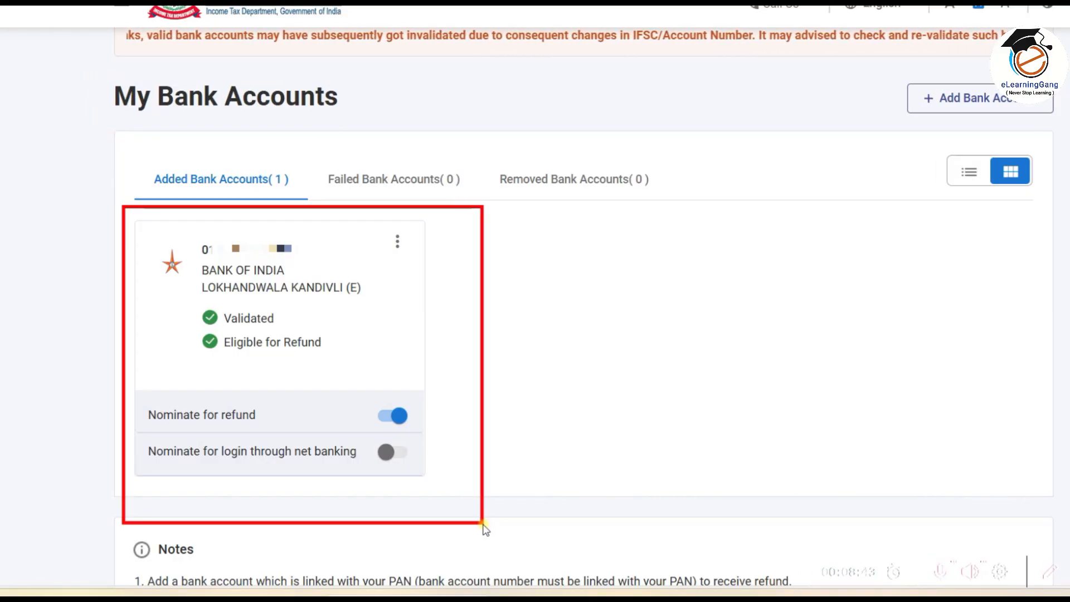
mouse_move(189, 298)
left_mouse_down()
mouse_move(193, 310)
mouse_move(319, 332)
left_mouse_up()
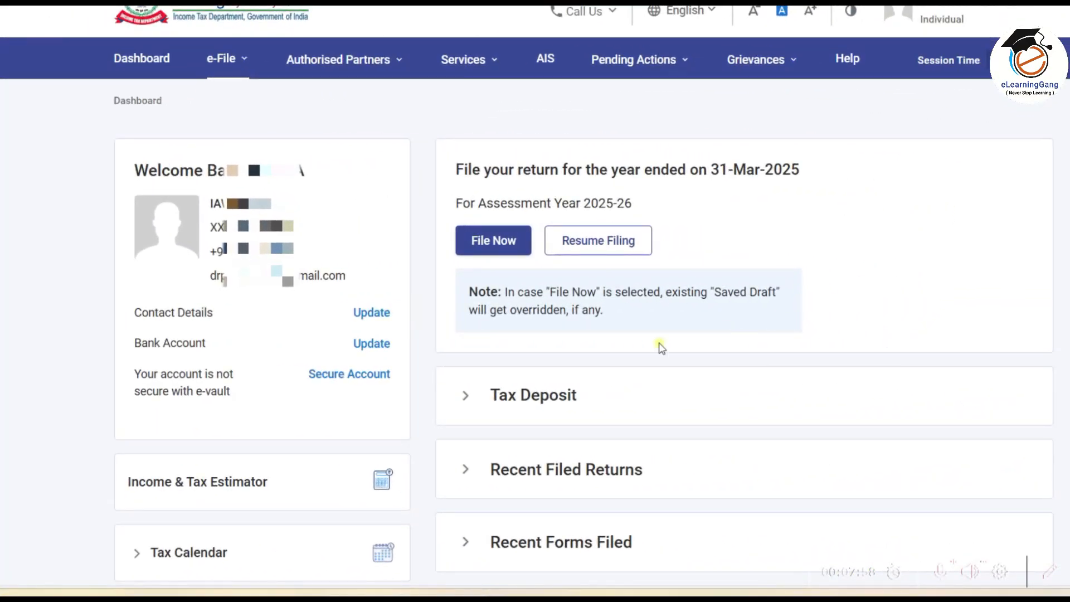
mouse_move(207, 265)
left_mouse_down()
mouse_move(303, 309)
mouse_move(383, 301)
left_mouse_up()
mouse_move(120, 297)
left_mouse_down()
mouse_move(133, 319)
mouse_move(225, 330)
left_mouse_up()
left_click_drag(341, 294, 410, 331)
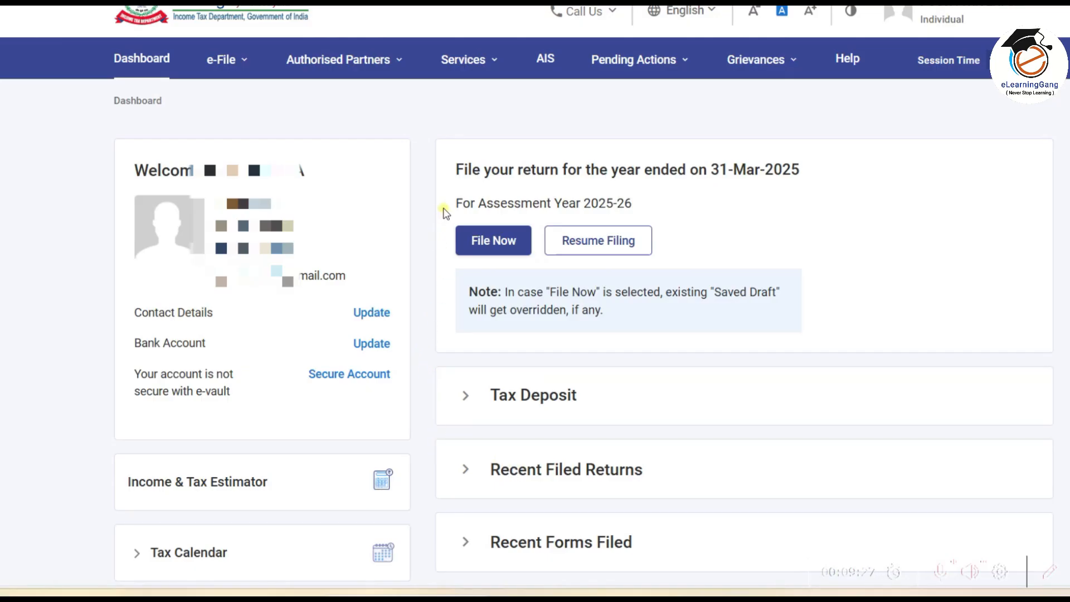
mouse_move(446, 205)
left_mouse_down()
mouse_move(463, 264)
mouse_move(539, 277)
left_mouse_up()
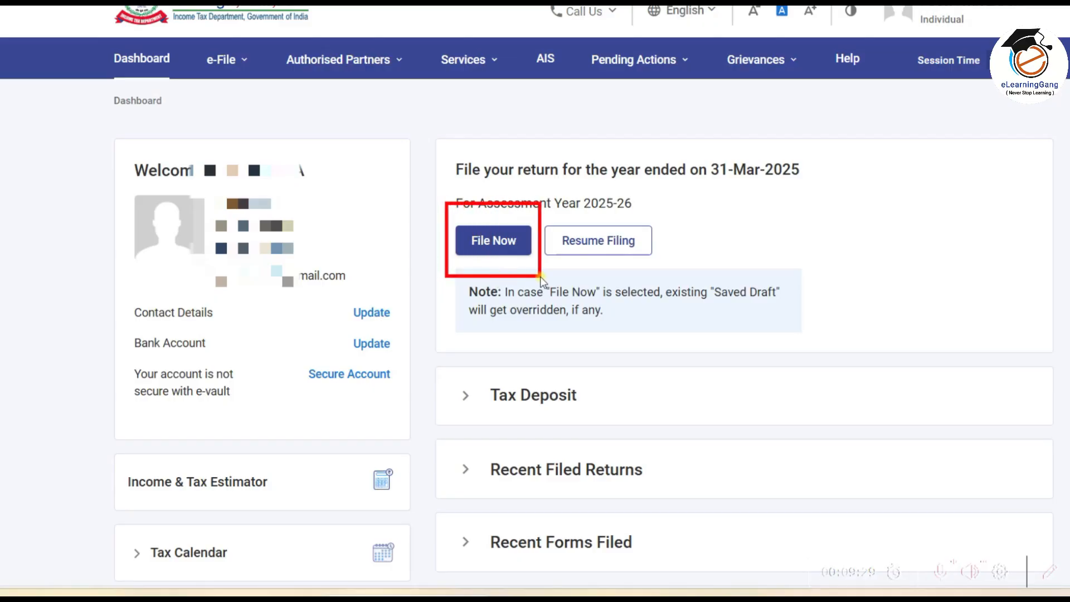
Step: Begin an online return for AY 2025-26 via Start New Filing rather than the saved ITR-4 draft
left_click(499, 248)
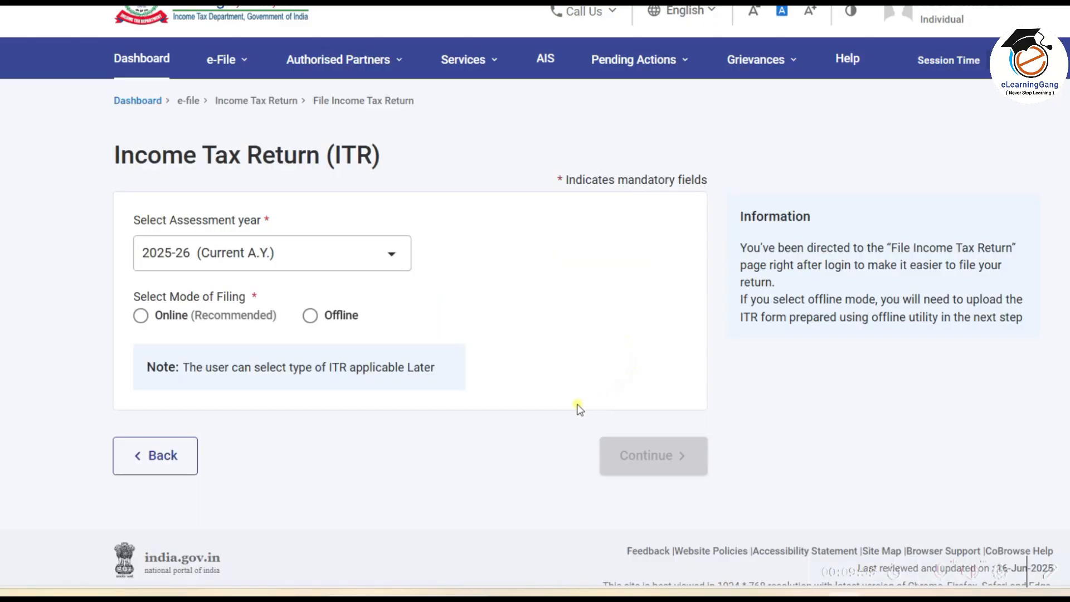
left_click(391, 256)
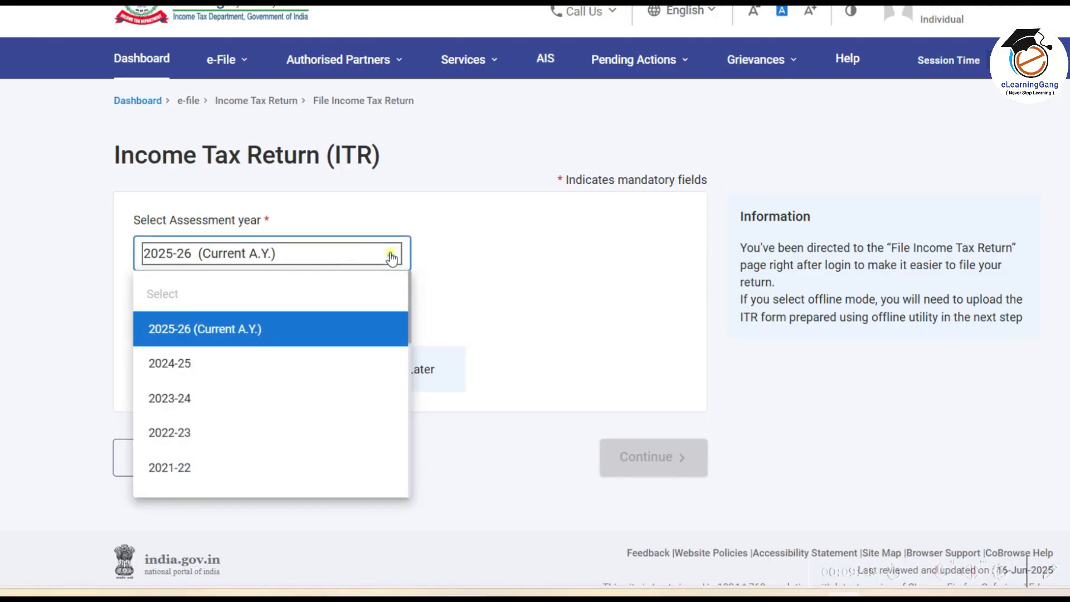
left_click(233, 330)
left_click(141, 319)
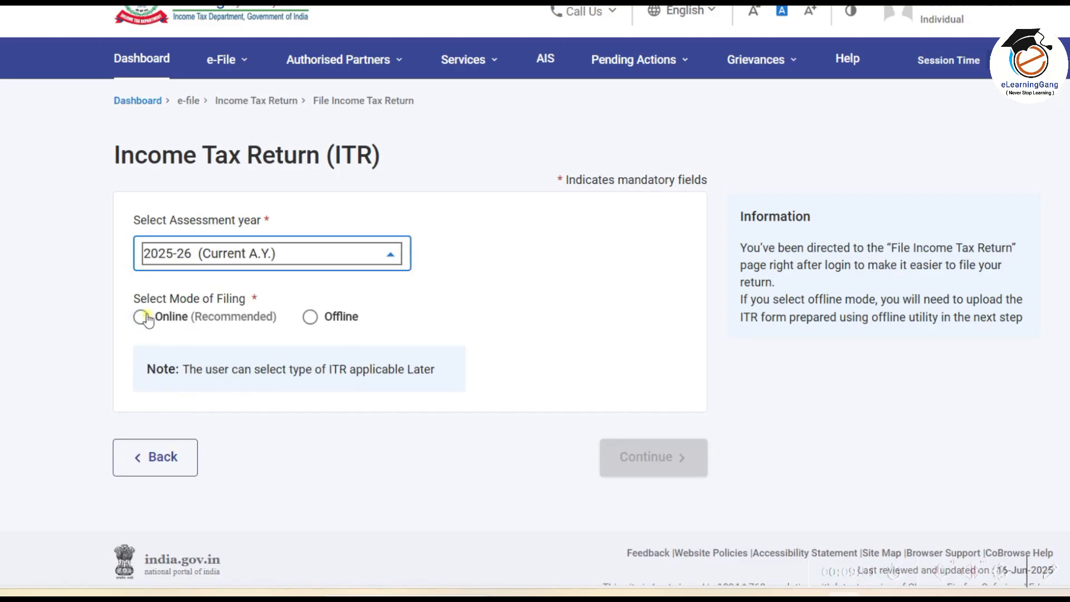
left_click(143, 317)
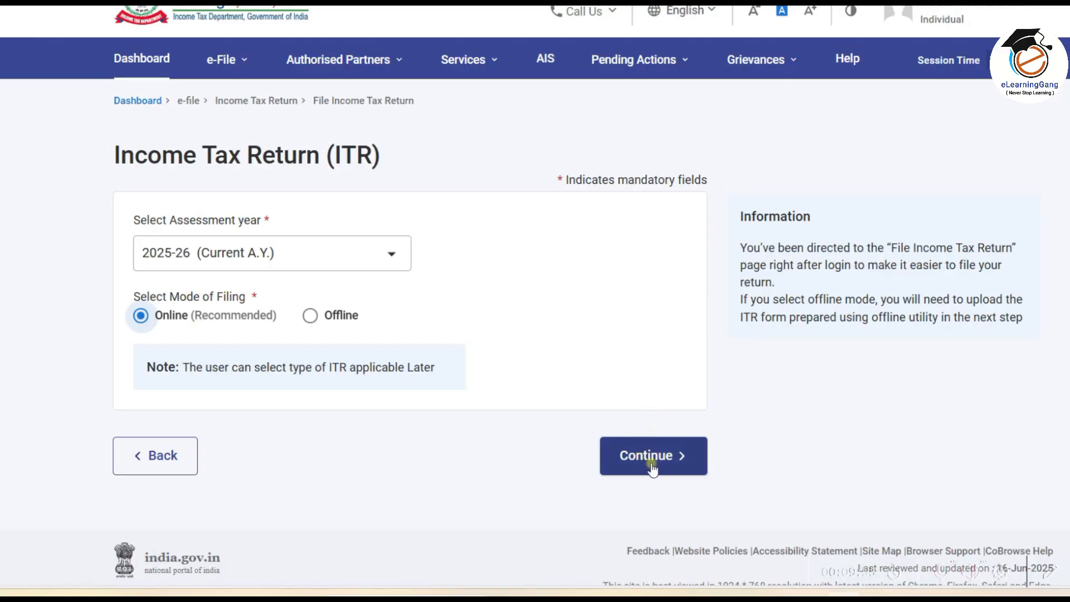
left_click(662, 456)
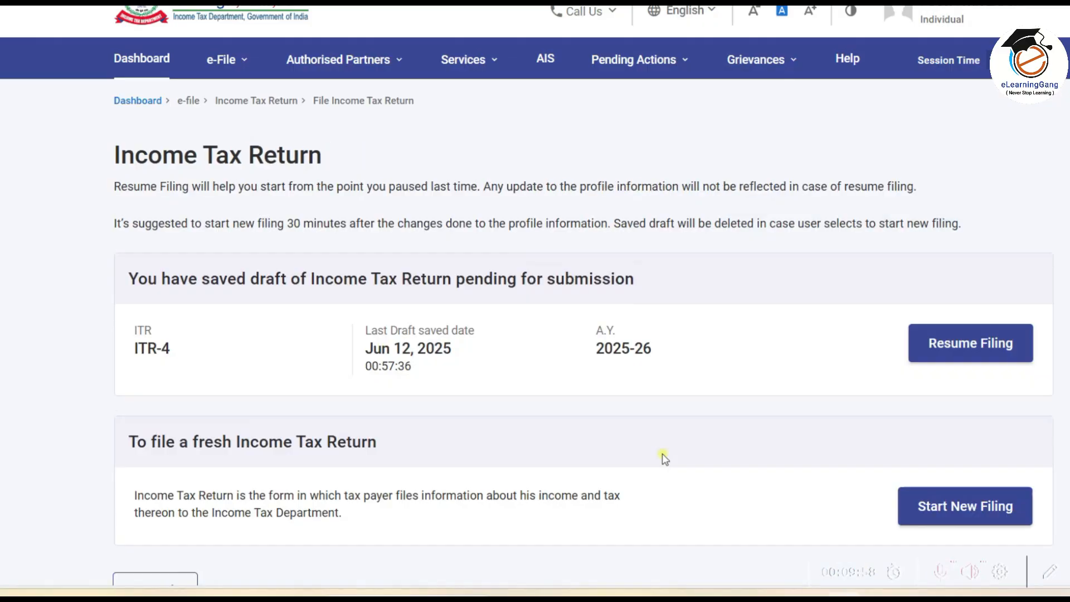
scroll(661, 455, "down", 3)
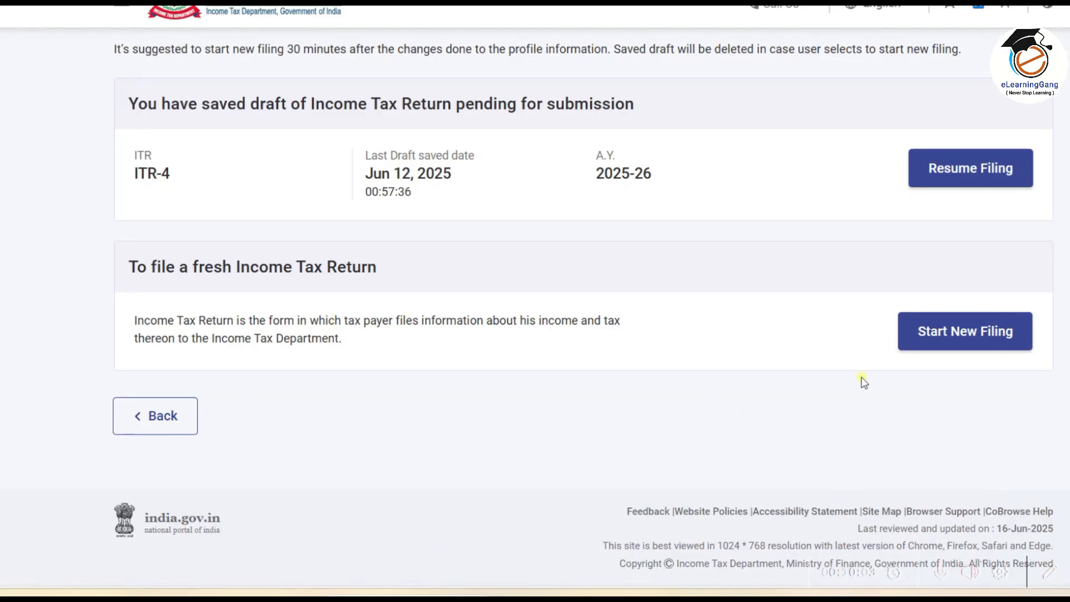
left_click_drag(871, 282, 1067, 397)
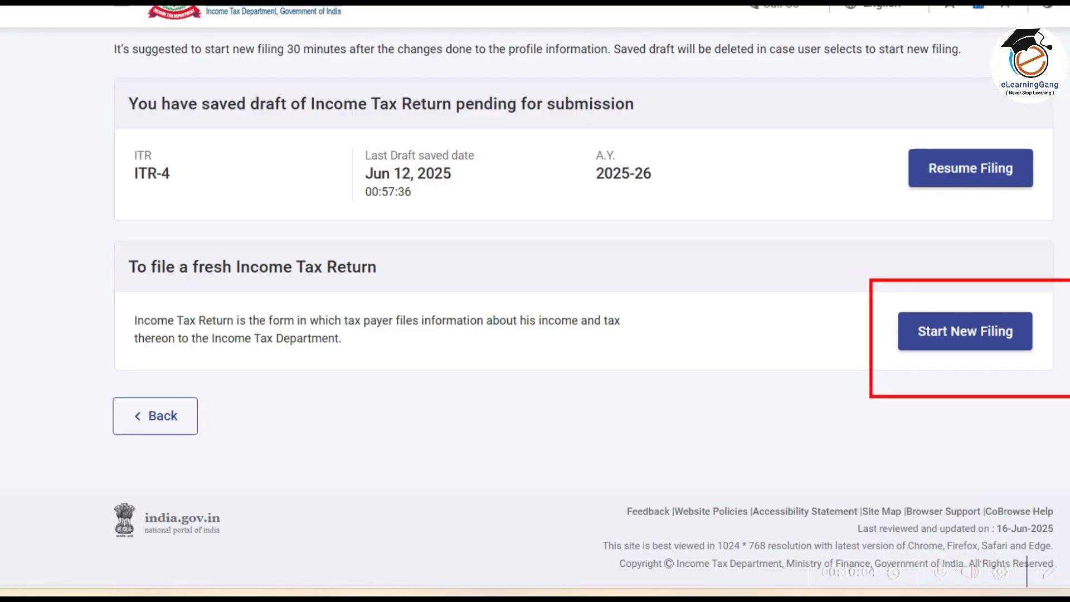
left_click(986, 329)
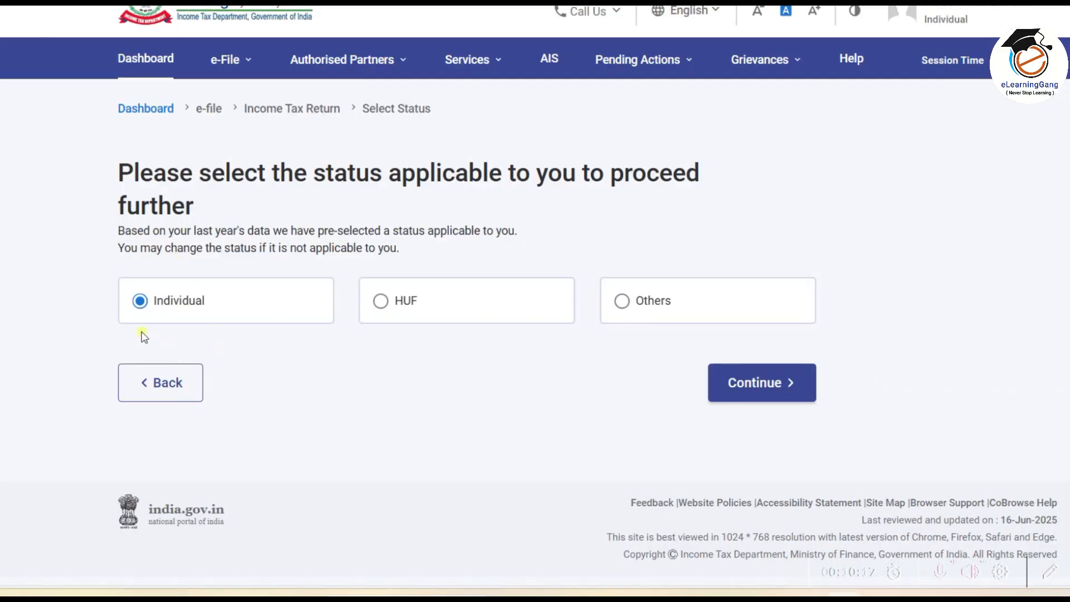
Step: Keep Individual as the filing status and continue
left_click(142, 303)
left_click(757, 389)
left_click(756, 390)
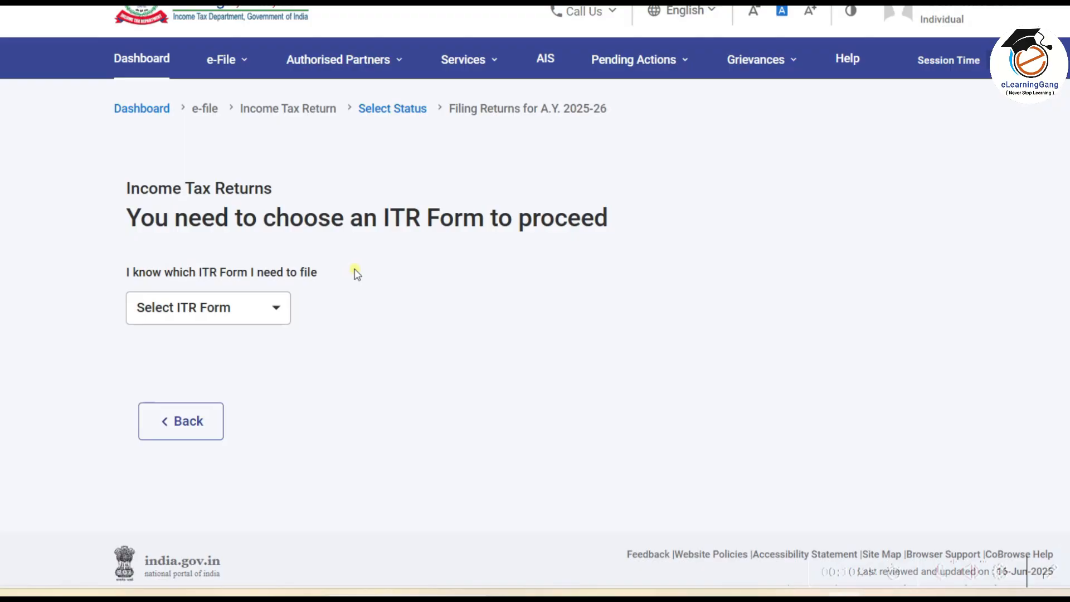
Step: Select ITR-4, acknowledge the New Tax Regime notice, and begin the return
left_click(268, 306)
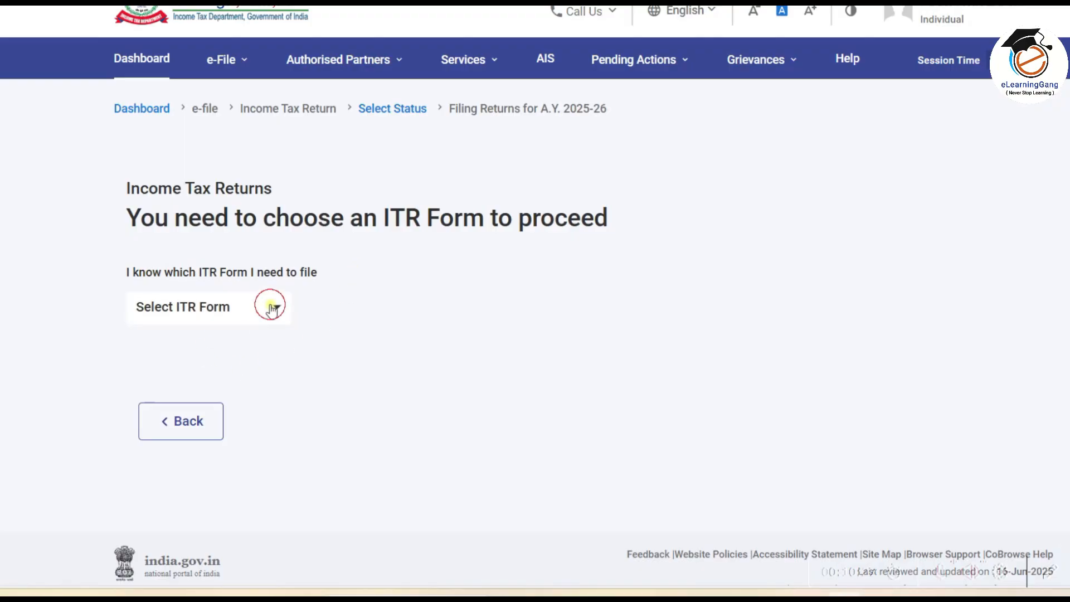
left_click(216, 413)
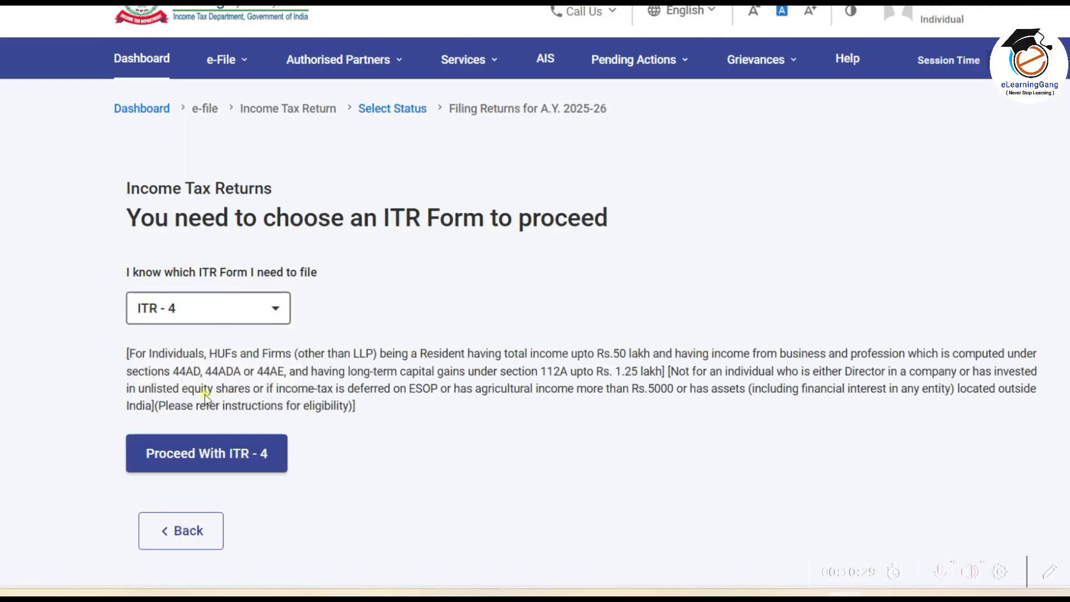
left_click(269, 456)
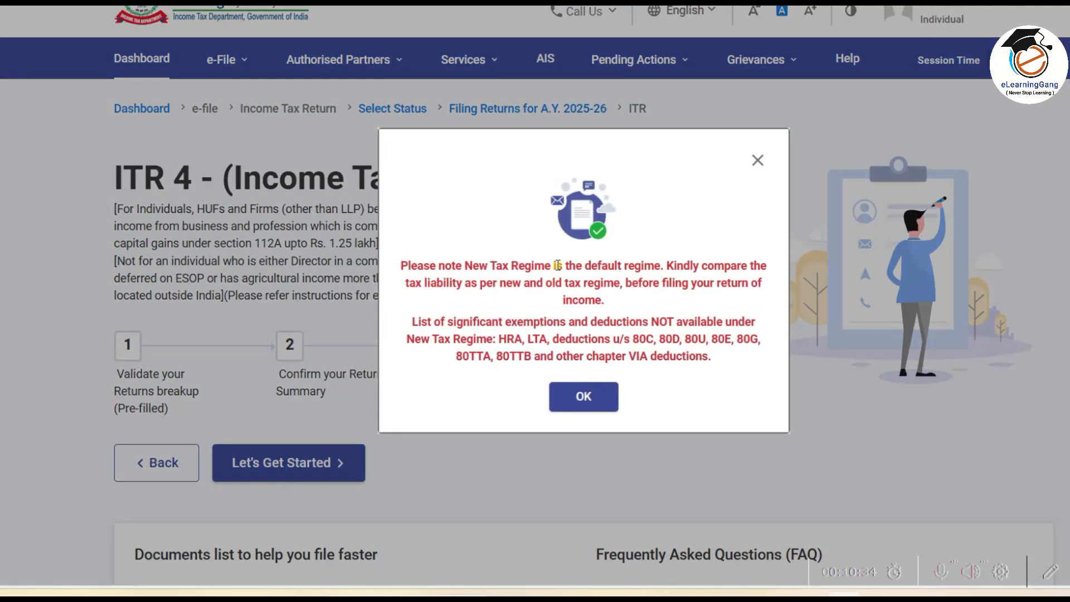
left_click(595, 398)
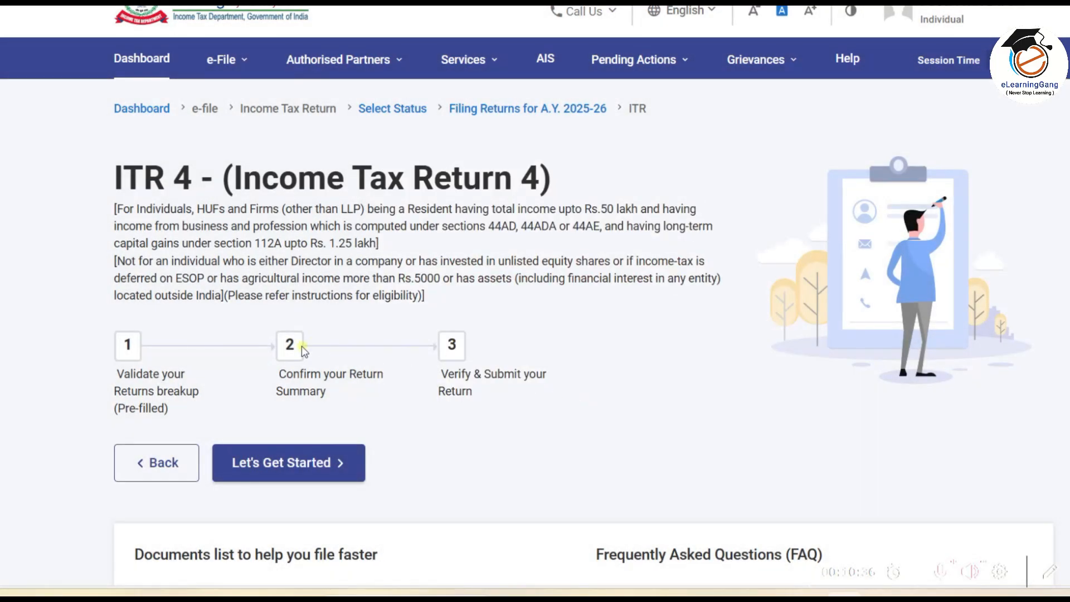
left_click(312, 466)
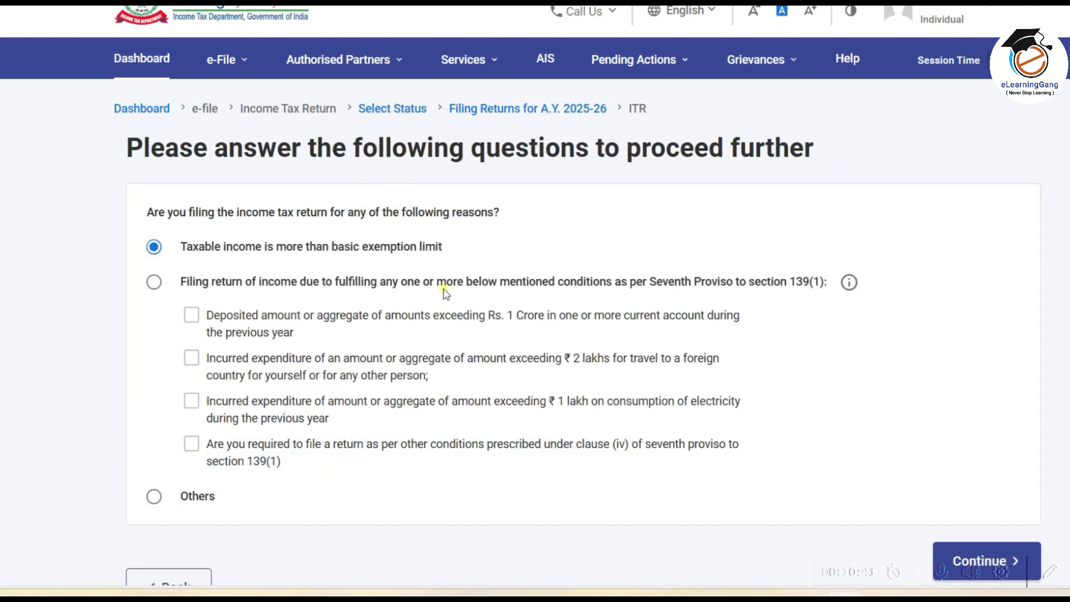
Step: Keep 'taxable income above basic exemption limit' as the reason, accept the pre-filled notice, open Part A General
scroll(446, 293, "down", 2)
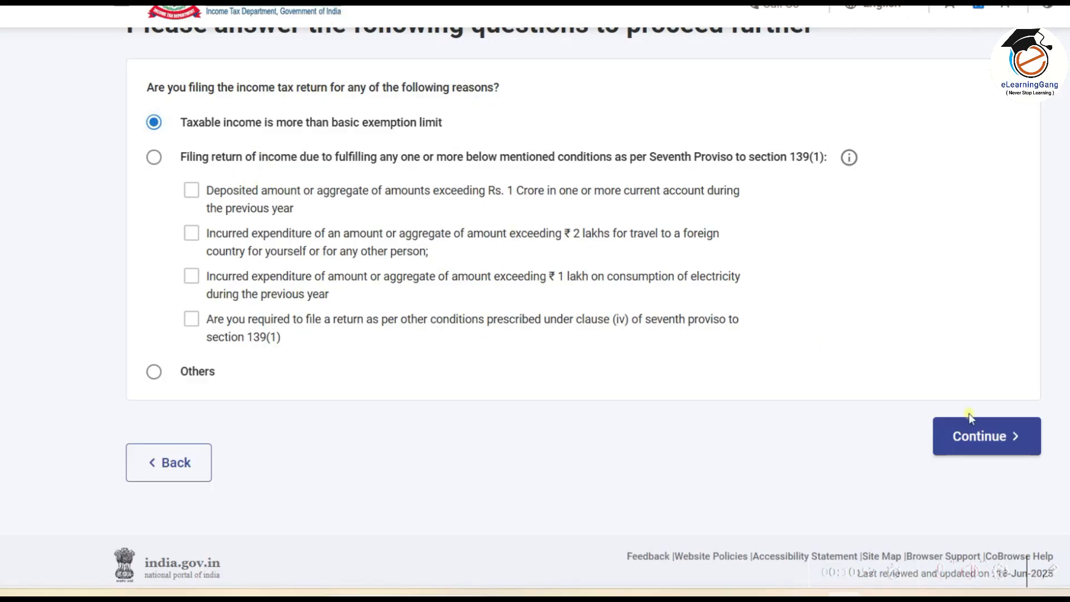
left_click(982, 437)
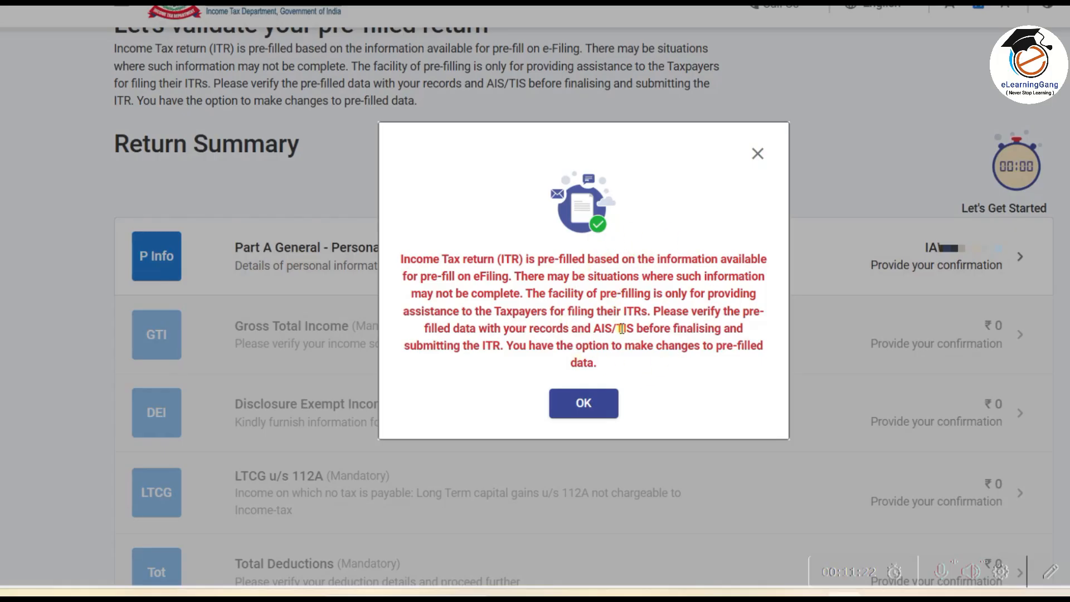
left_click(587, 408)
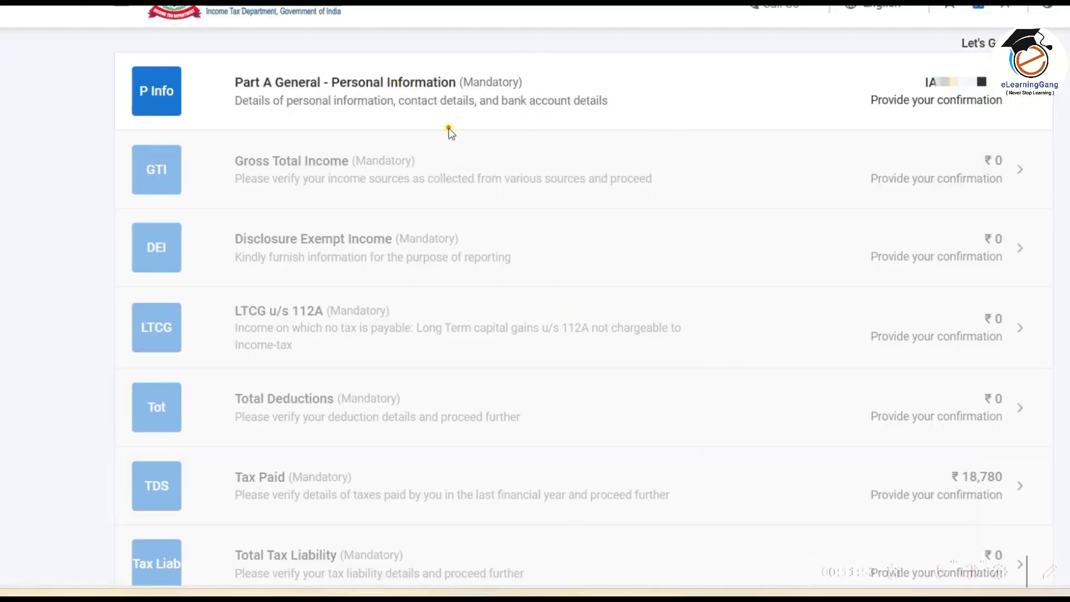
left_click_drag(243, 118, 662, 119)
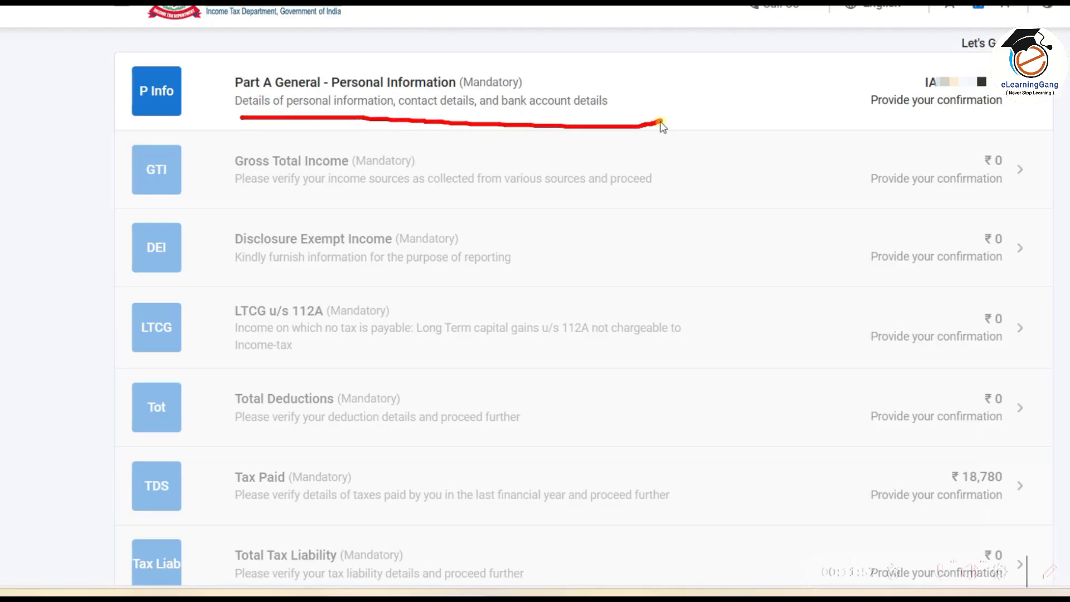
left_click(799, 123)
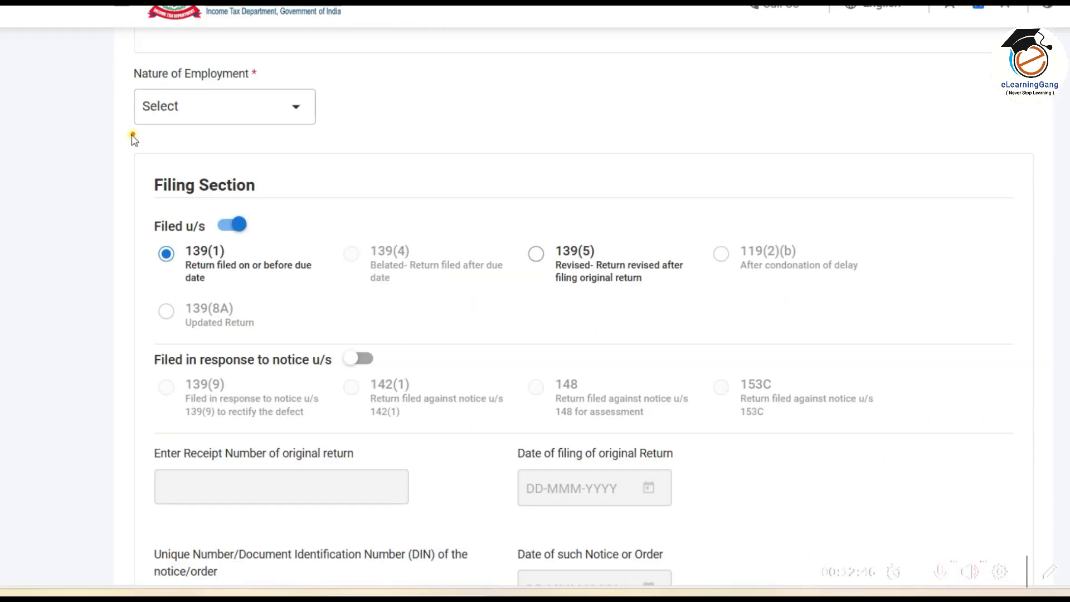
Step: Choose 'Not Applicable (eg. Family pension etc)' for Nature of Employment and dismiss the Schedule Salary alert
left_click_drag(120, 86, 270, 81)
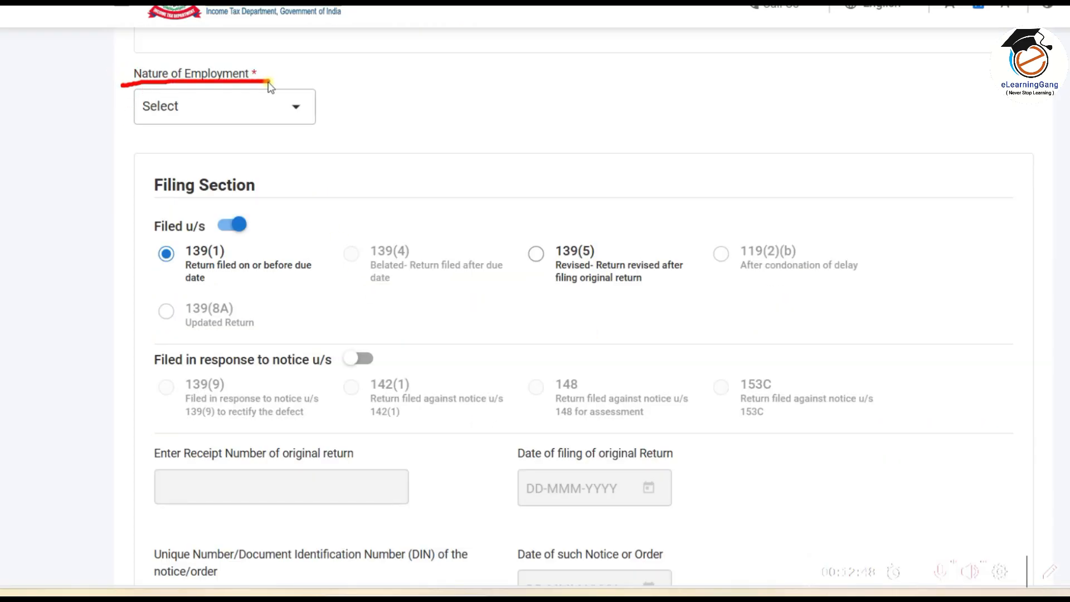
left_click(1049, 577)
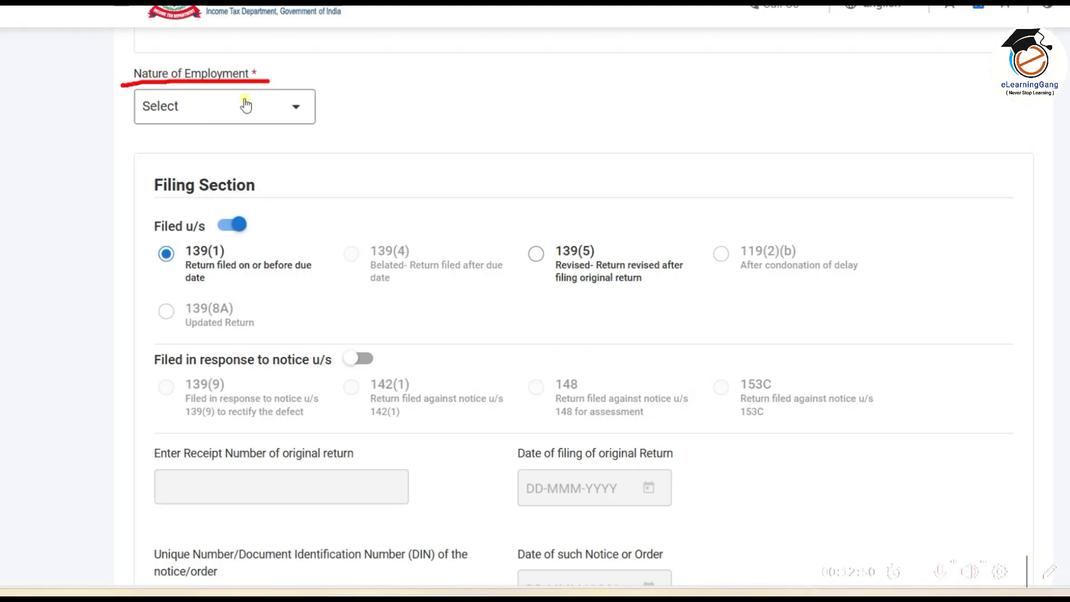
left_click(273, 105)
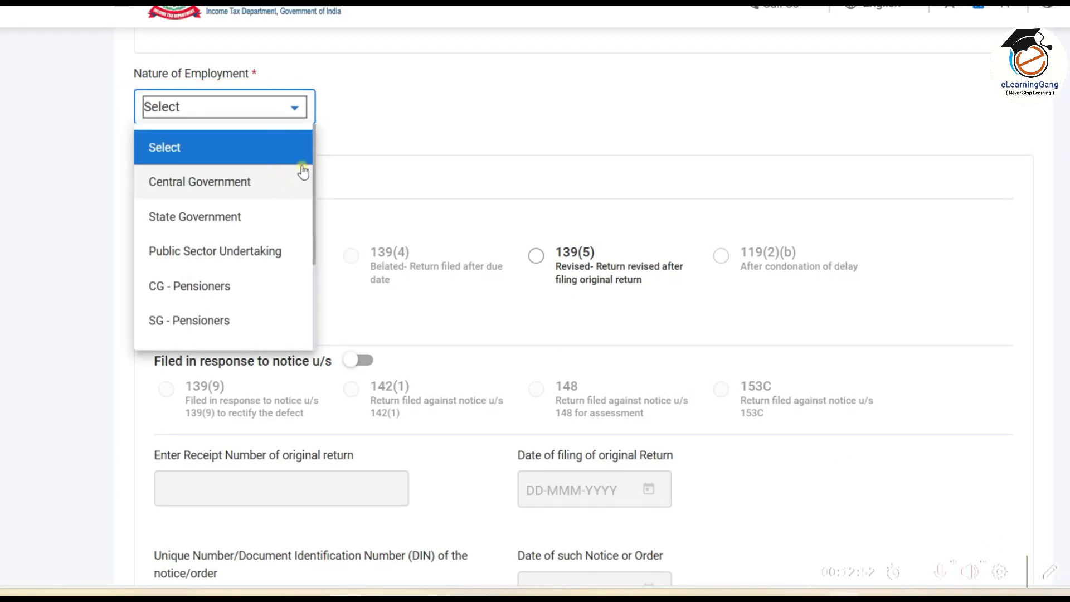
left_click_drag(313, 133, 305, 289)
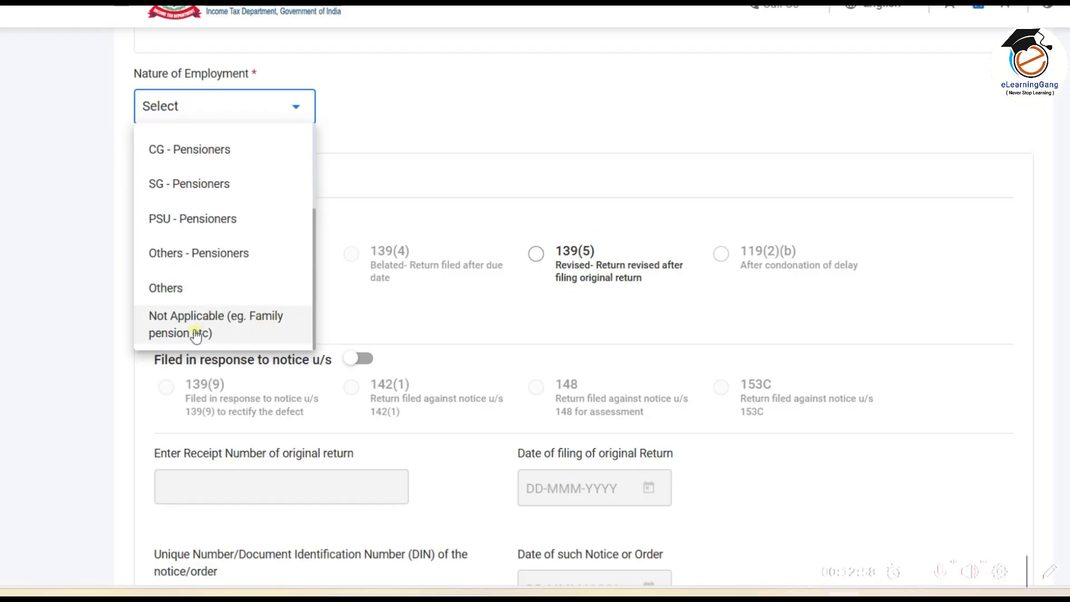
left_click(218, 323)
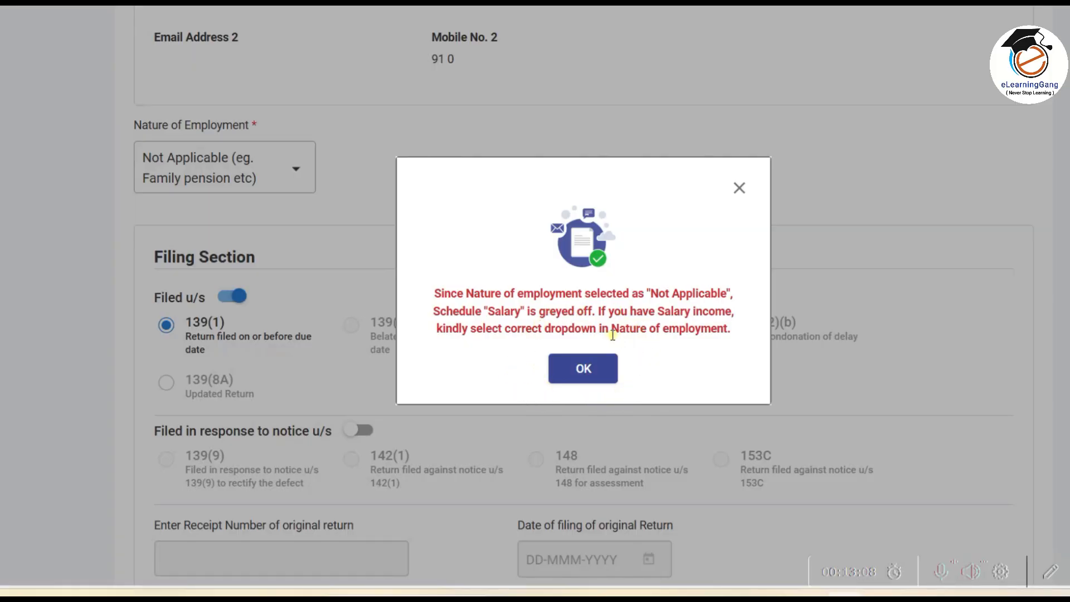
left_click(604, 372)
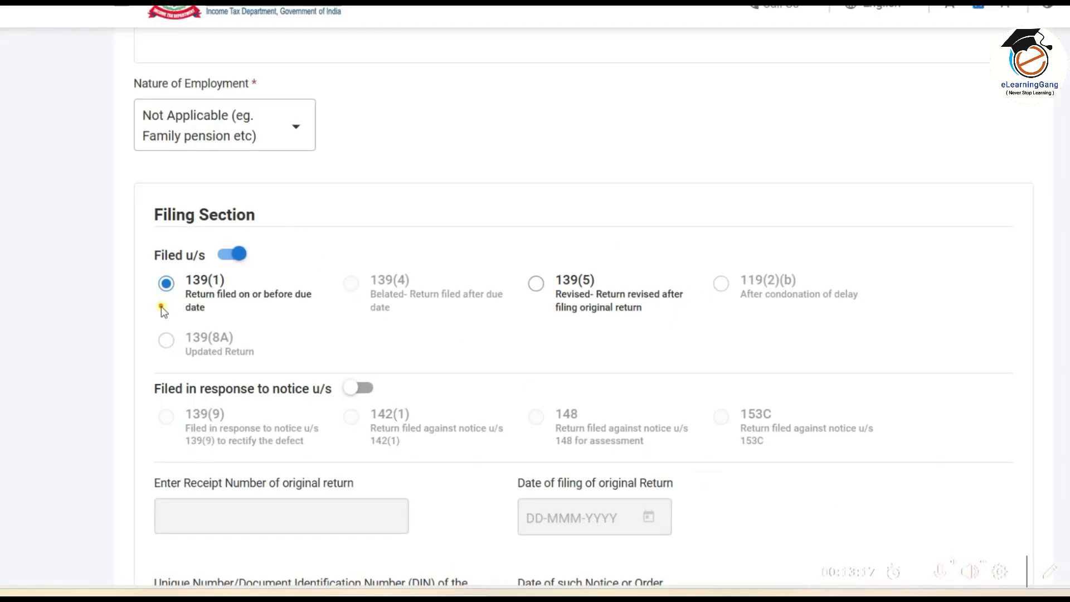
Step: Answer No to question A23 on opting out of the new tax regime for AY 2024-25
mouse_move(148, 302)
left_mouse_down()
mouse_move(178, 320)
mouse_move(285, 320)
mouse_move(328, 293)
mouse_move(306, 261)
mouse_move(282, 253)
left_mouse_up()
scroll(771, 380, "down", 8)
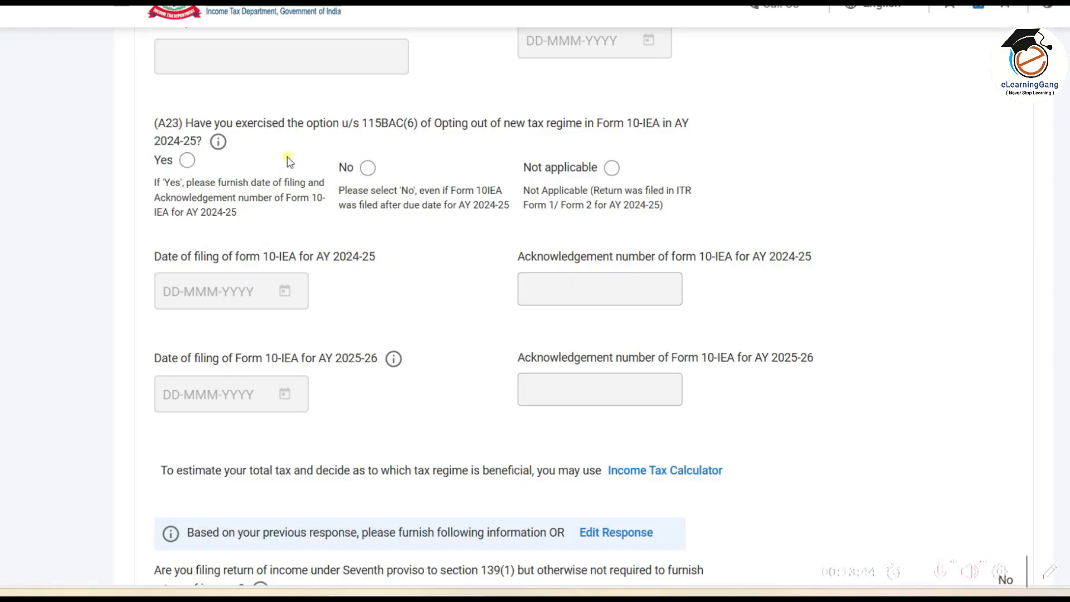
mouse_move(326, 148)
left_mouse_down()
mouse_move(348, 186)
mouse_move(399, 190)
left_mouse_up()
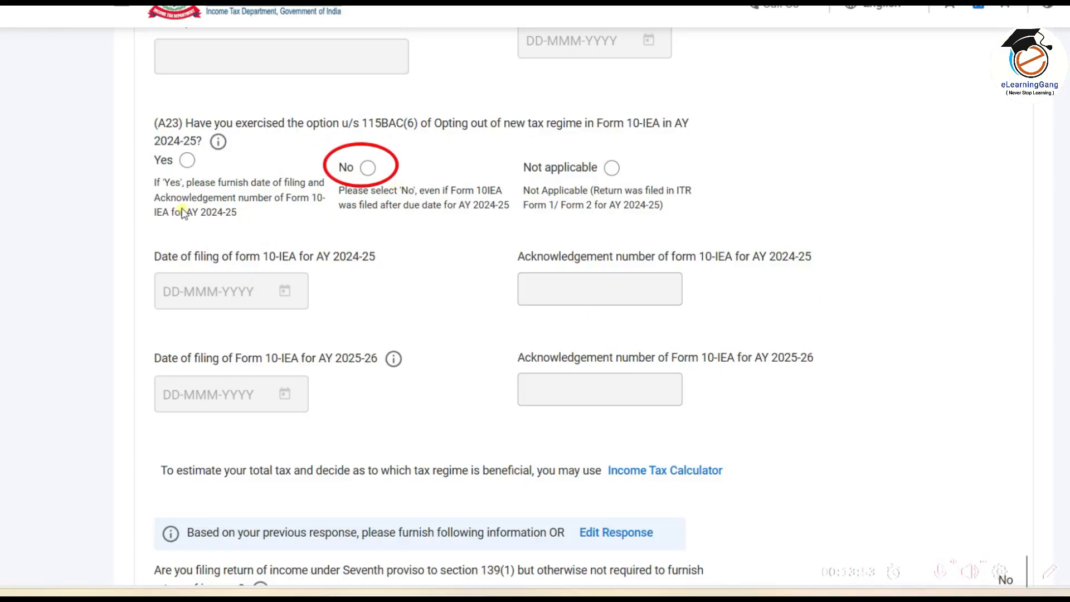
mouse_move(140, 153)
left_mouse_down()
mouse_move(143, 143)
mouse_move(190, 184)
mouse_move(212, 184)
left_mouse_up()
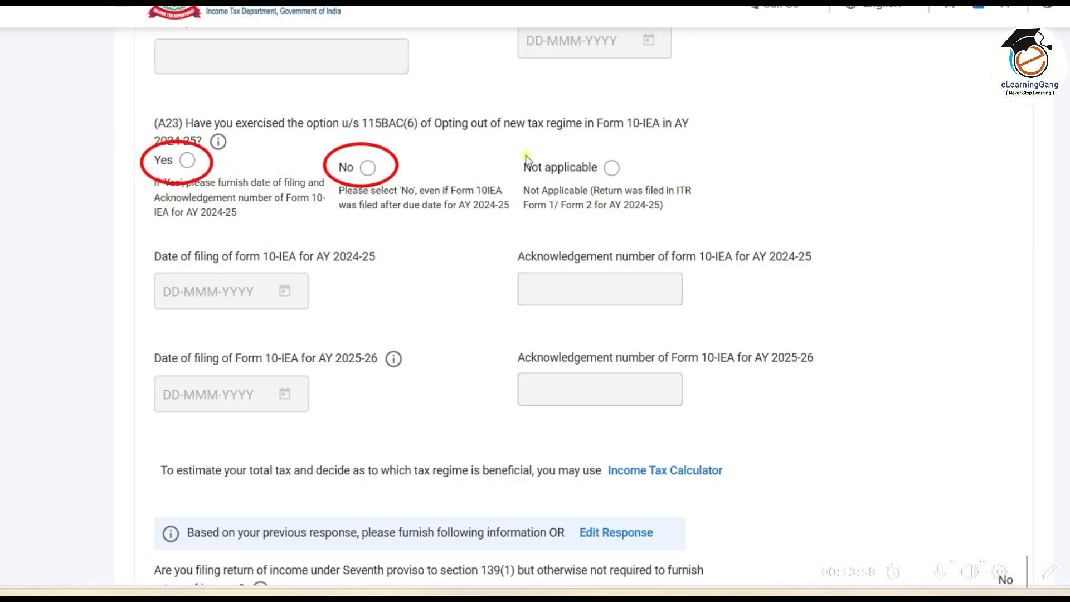
mouse_move(509, 149)
left_mouse_down()
mouse_move(550, 181)
mouse_move(647, 195)
left_mouse_up()
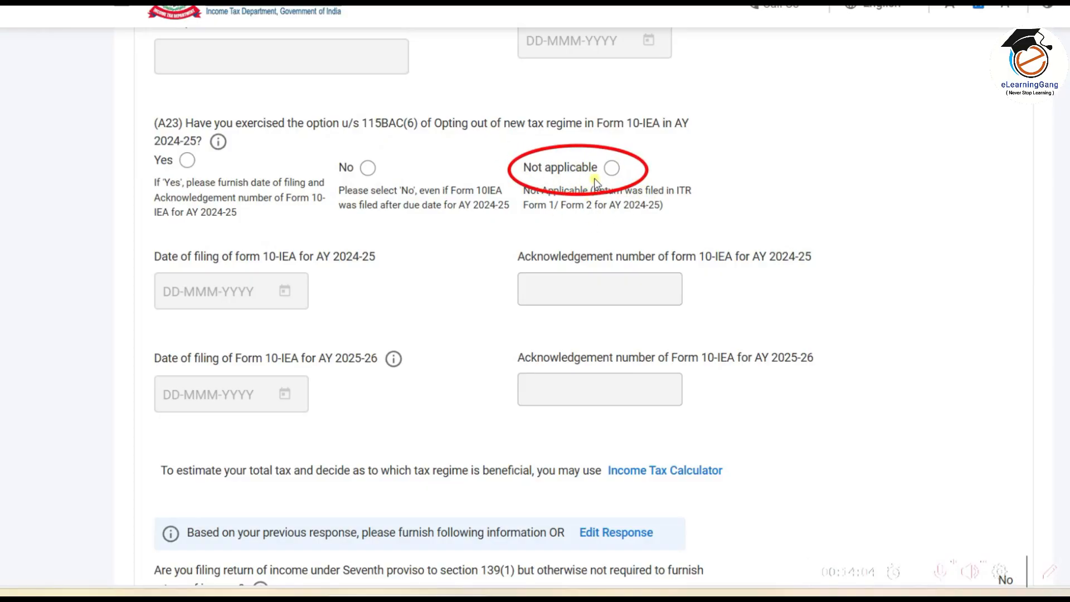
left_click(187, 161)
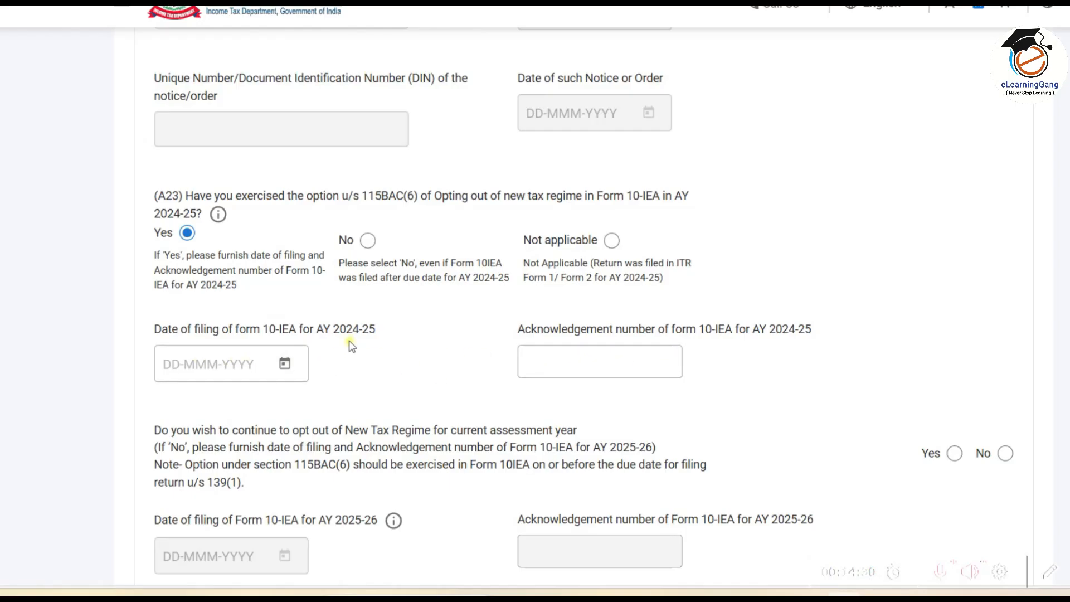
left_click(368, 241)
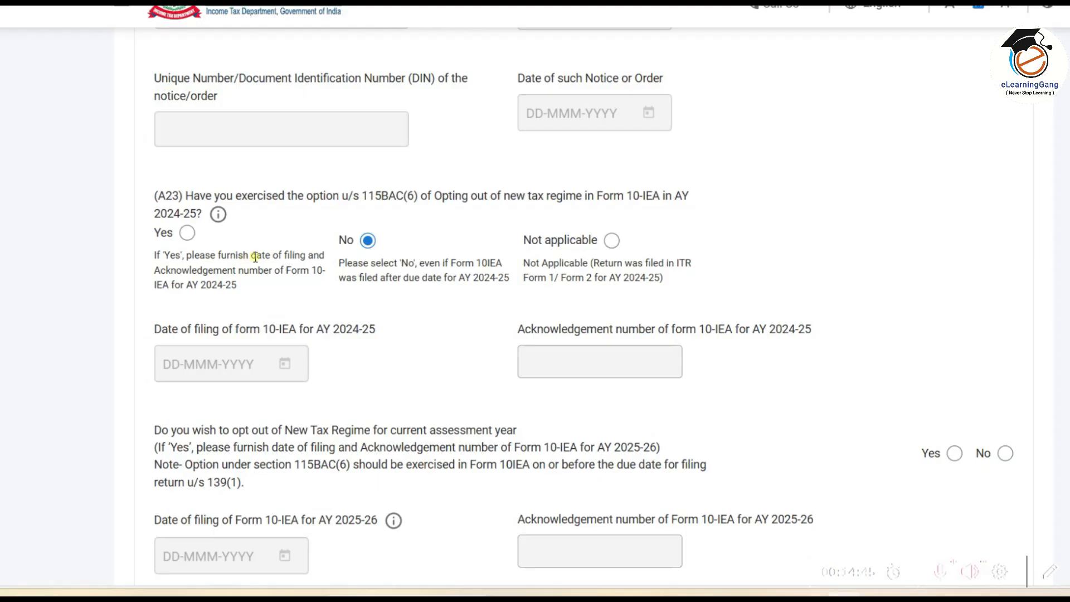
Step: Expand the Bank Details section showing the validated account nominated for refund
scroll(256, 256, "down", 6)
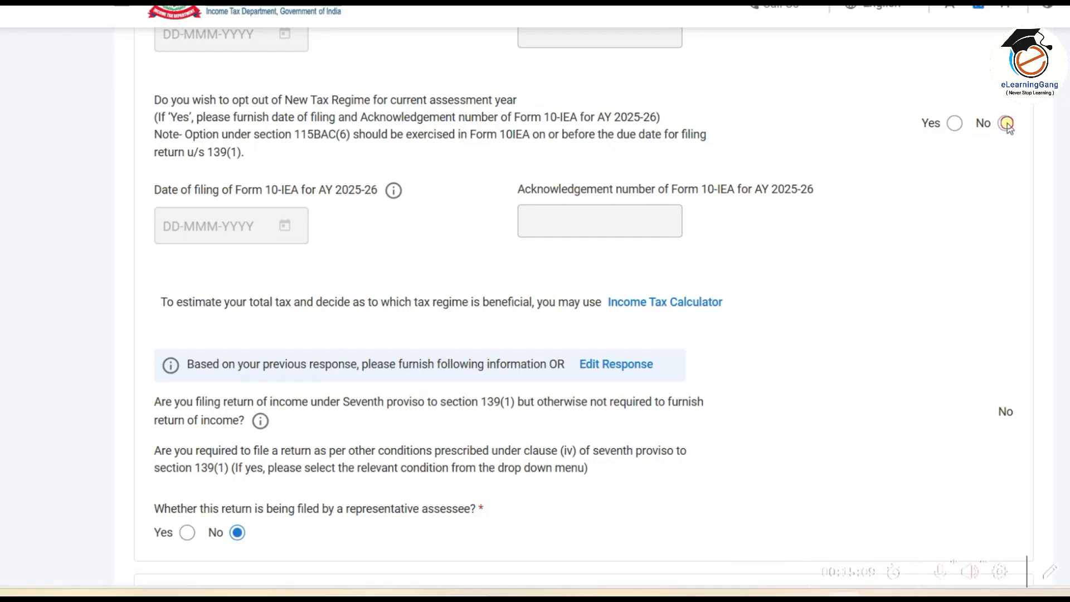
scroll(988, 178, "down", 5)
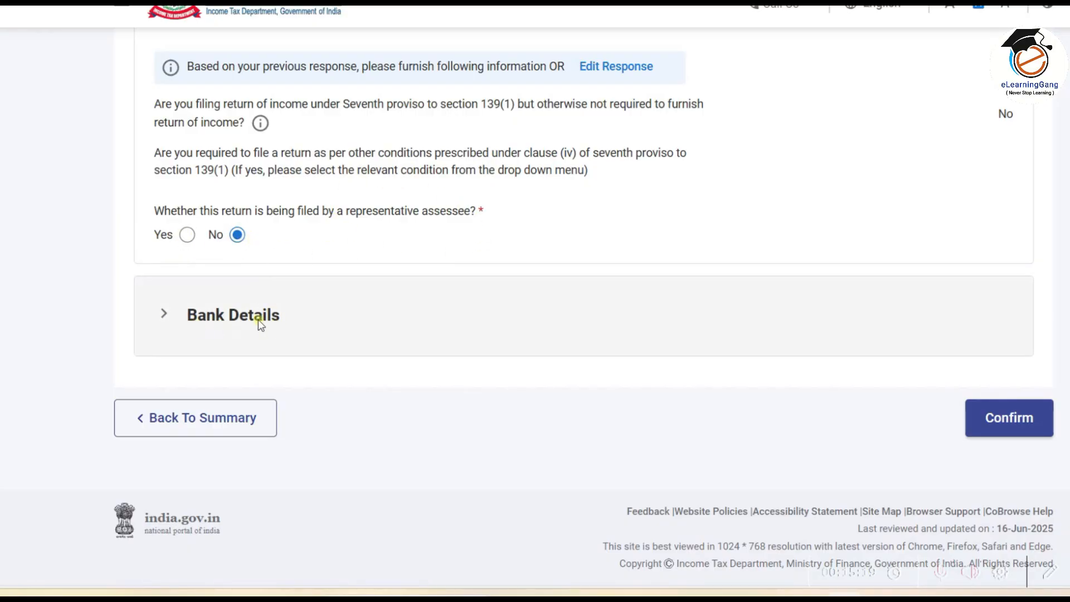
left_click(440, 327)
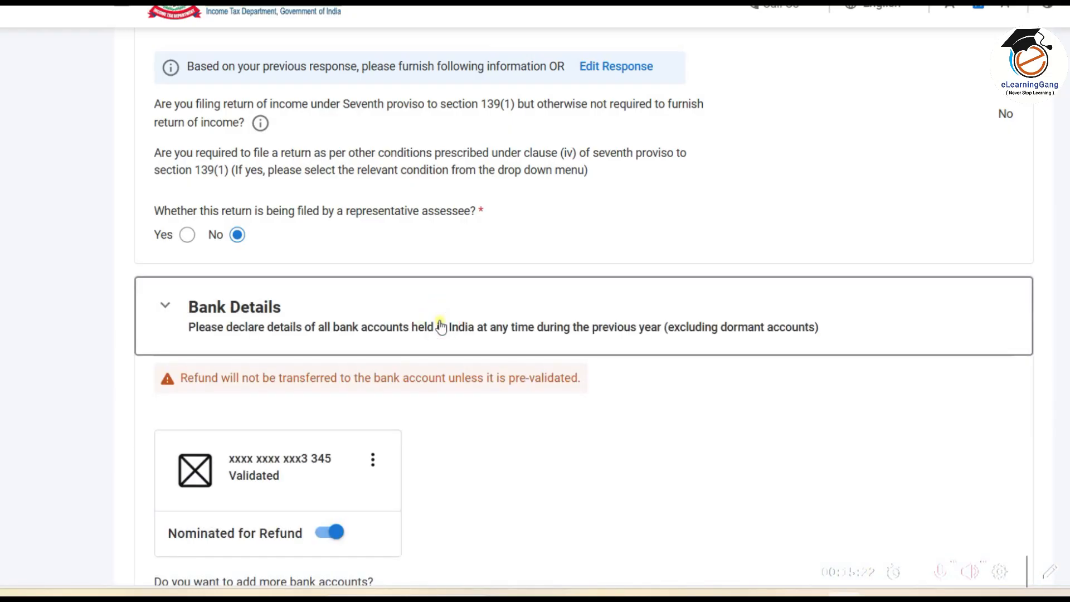
Step: Confirm the Personal Information section after reviewing the bank account nominated for refund
scroll(440, 327, "down", 3)
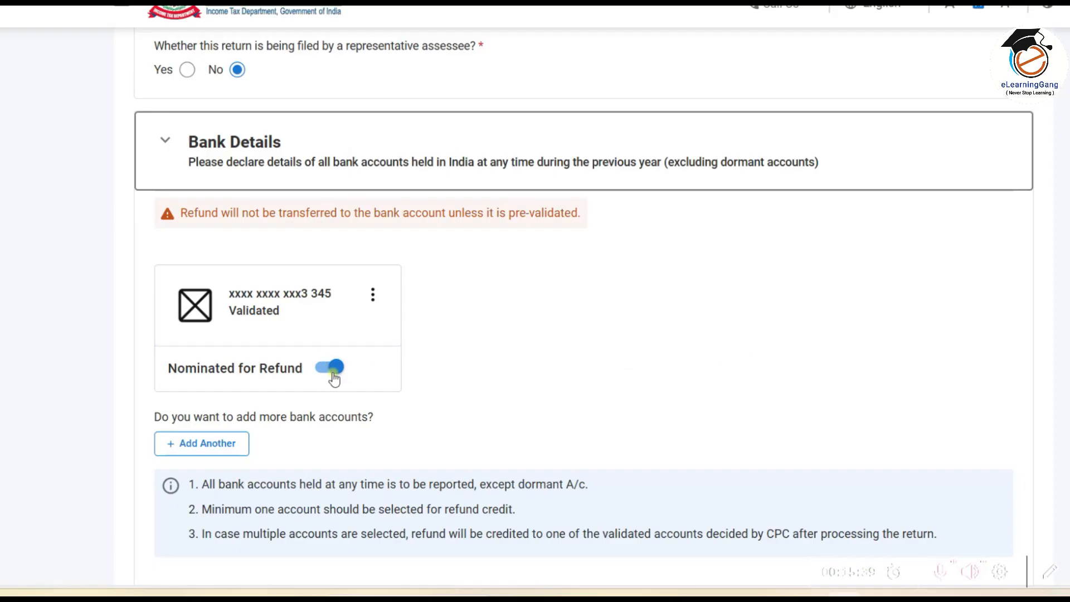
scroll(337, 369, "down", 4)
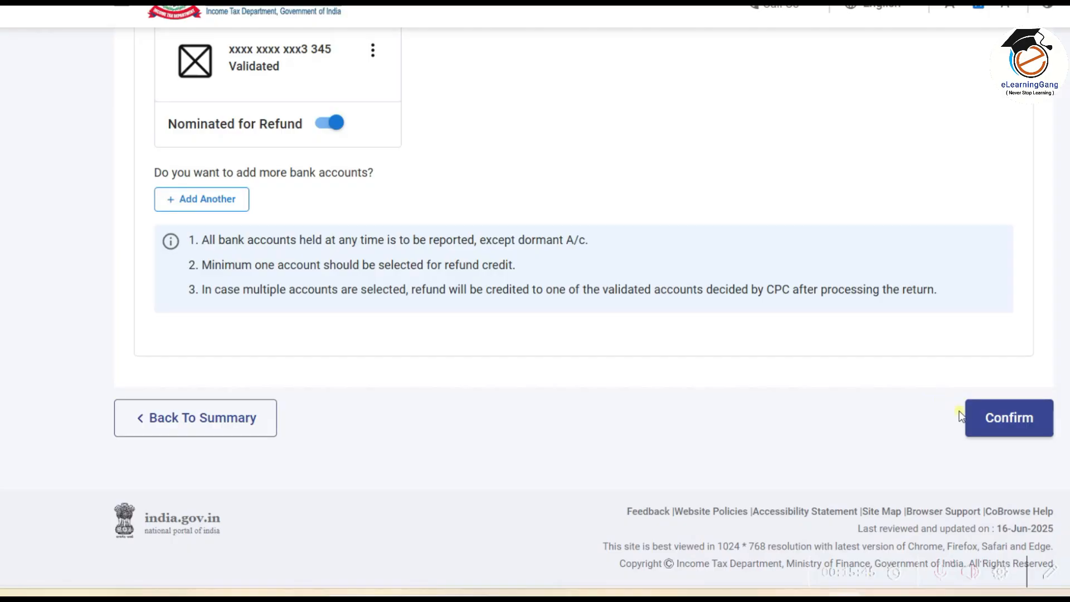
left_click(1004, 428)
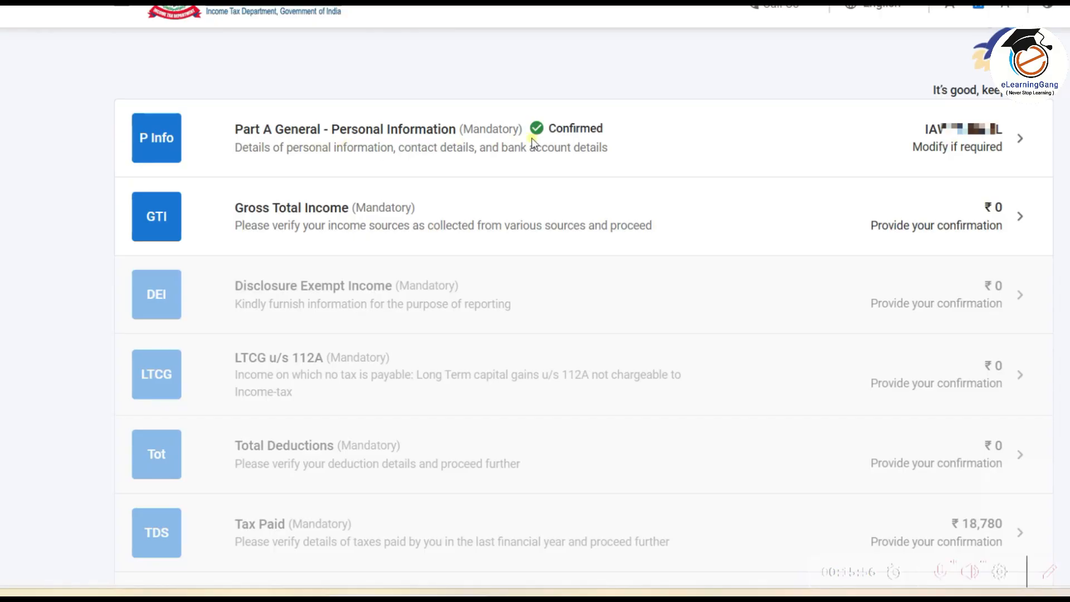
Step: Open the Gross Total Income schedule and dismiss the salary Not Applicable notice
left_click_drag(524, 136, 590, 138)
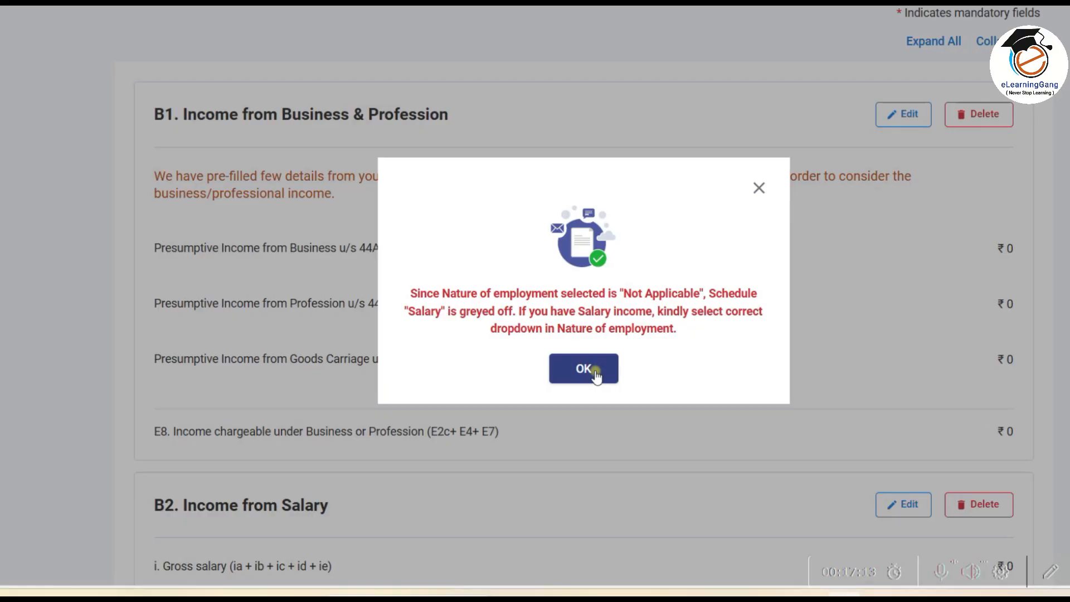
left_click(594, 369)
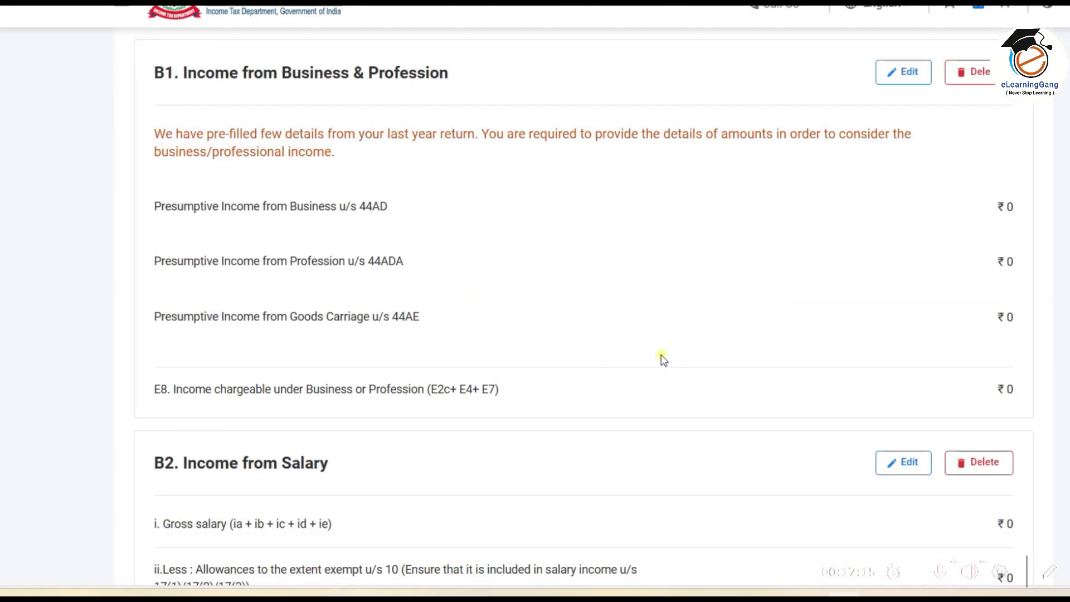
scroll(626, 373, "up", 1)
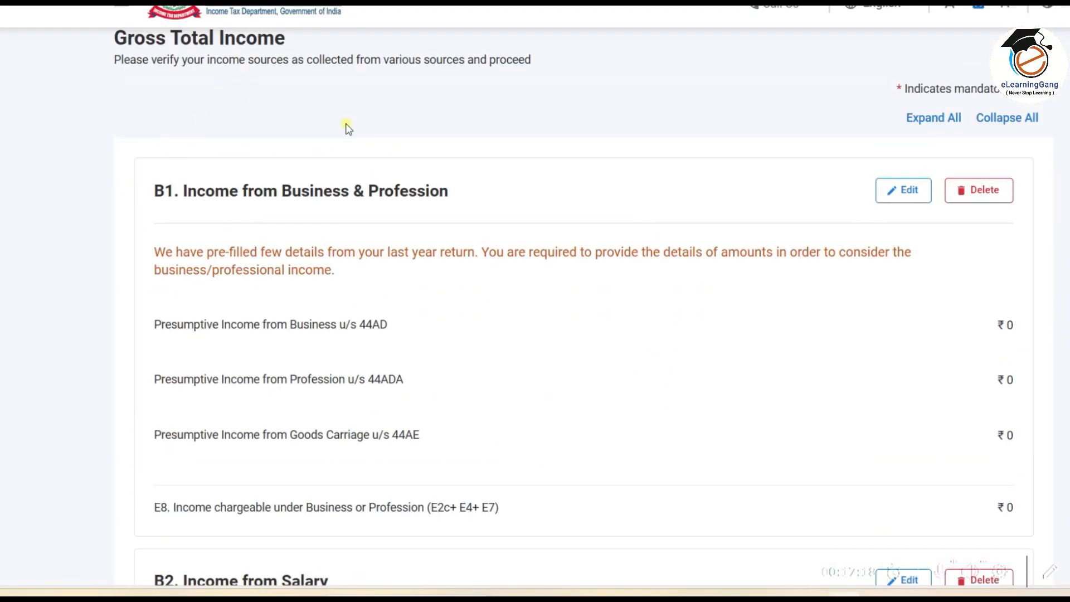
scroll(346, 126, "down", 1)
scroll(344, 126, "down", 1)
scroll(326, 139, "up", 1)
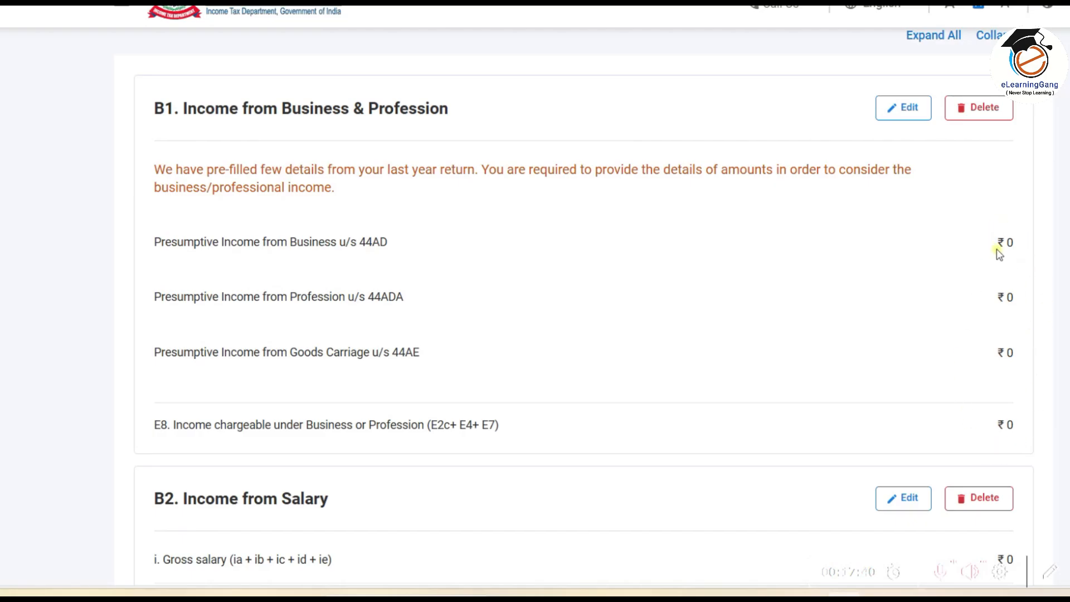
Step: Edit B1 business income and expand the 44ADA presumptive profession details
left_click(901, 108)
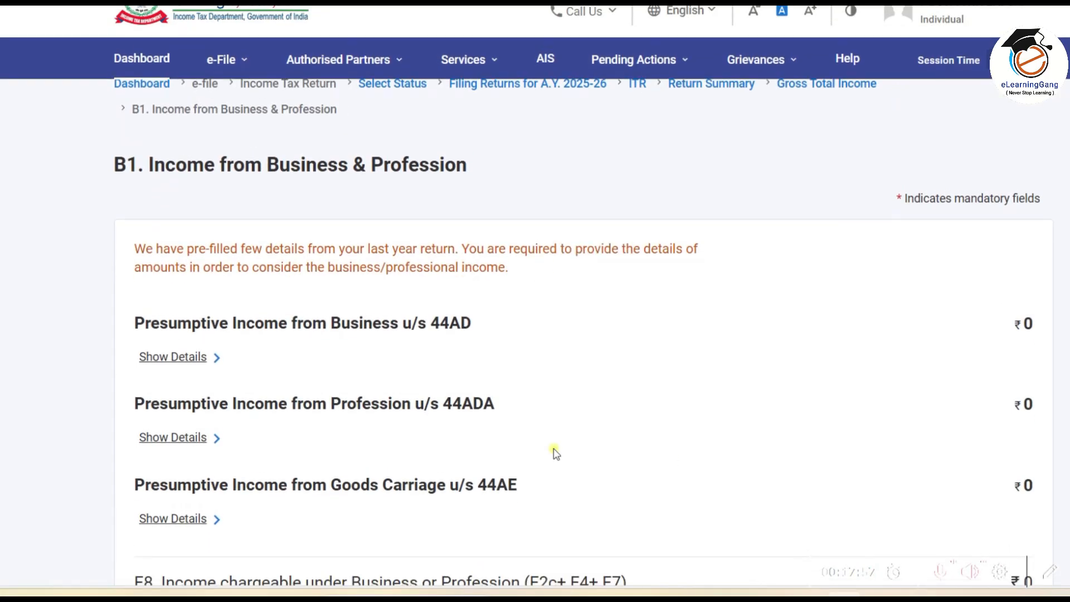
scroll(555, 452, "down", 3)
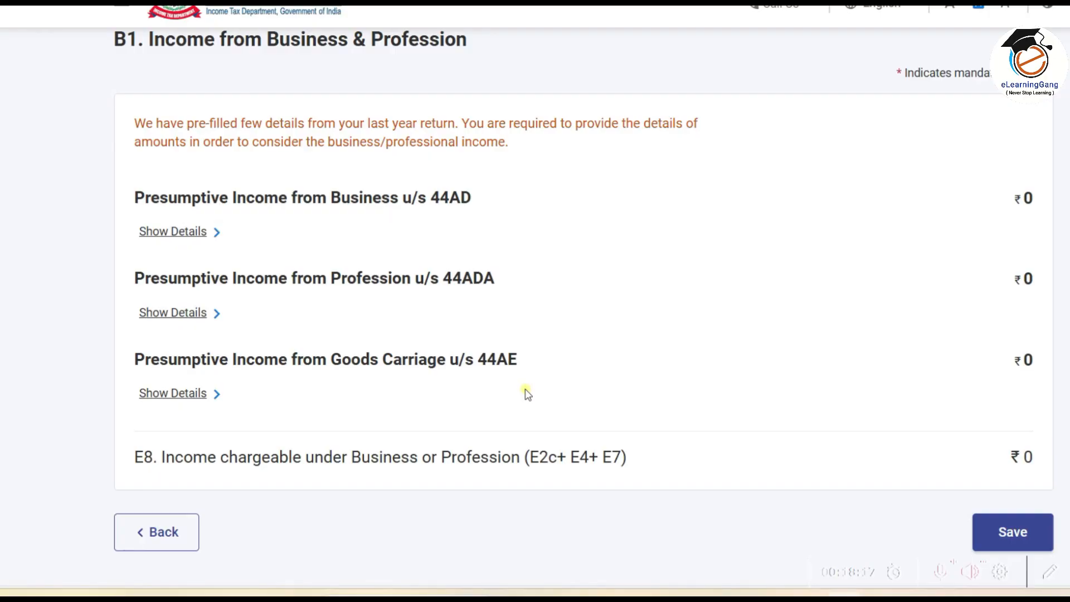
left_click_drag(394, 295, 518, 296)
mouse_move(132, 334)
left_mouse_down()
mouse_move(232, 317)
mouse_move(239, 303)
left_mouse_up()
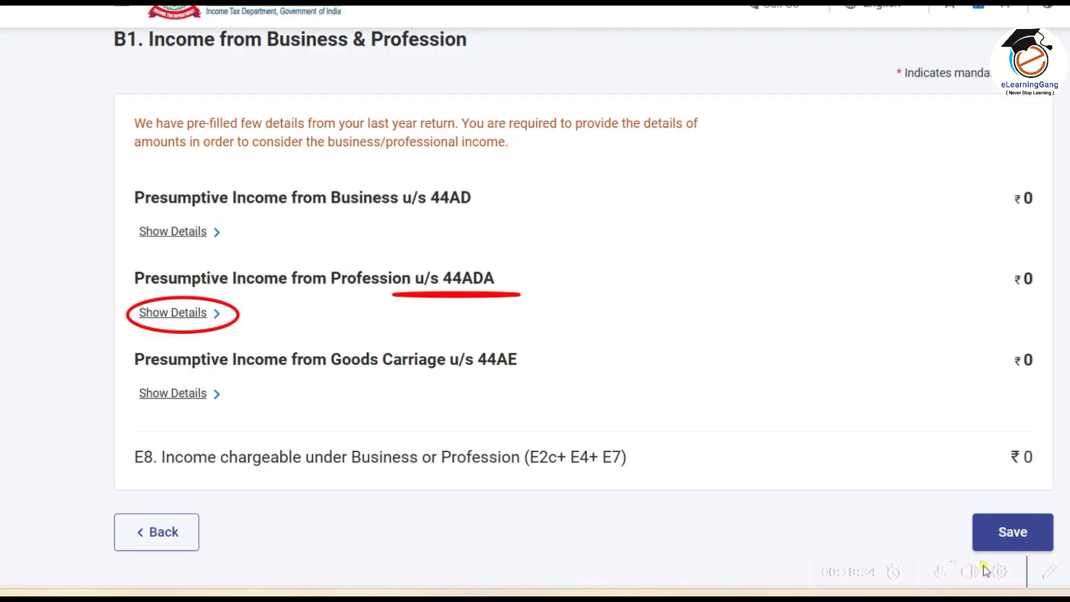
left_click(964, 565)
left_click(168, 313)
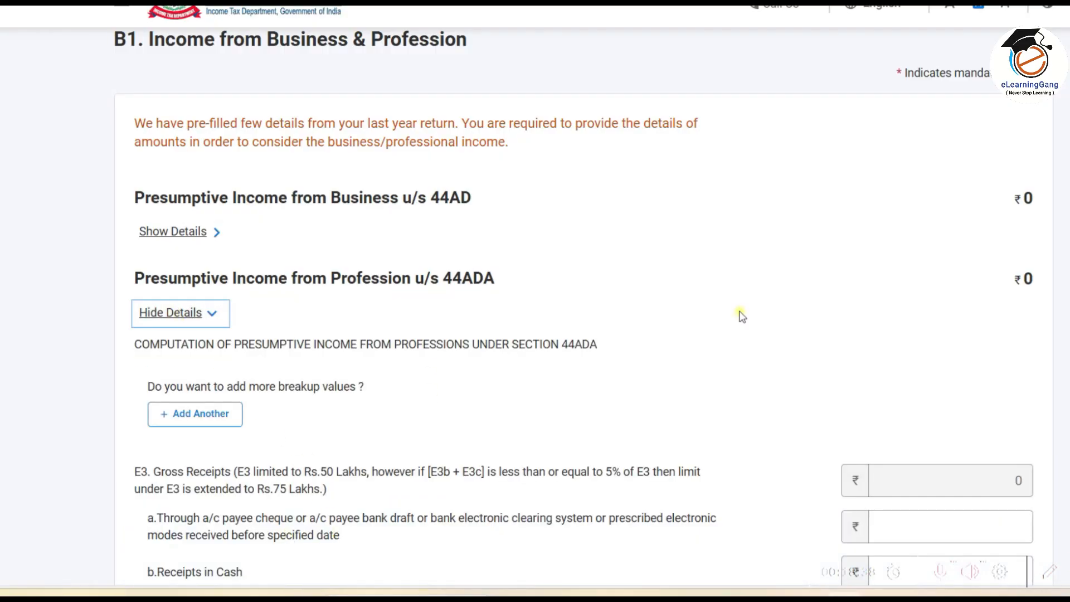
Step: Start adding another business entry under Section 44ADA
scroll(741, 315, "down", 4)
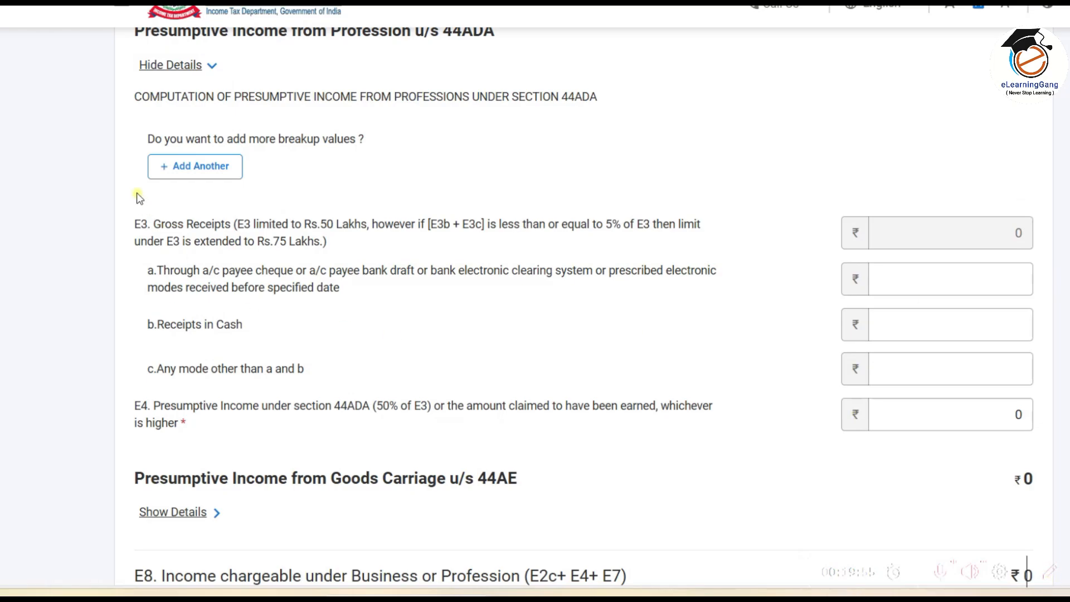
mouse_move(131, 146)
left_mouse_down()
mouse_move(228, 201)
mouse_move(276, 199)
left_mouse_up()
left_click(217, 170)
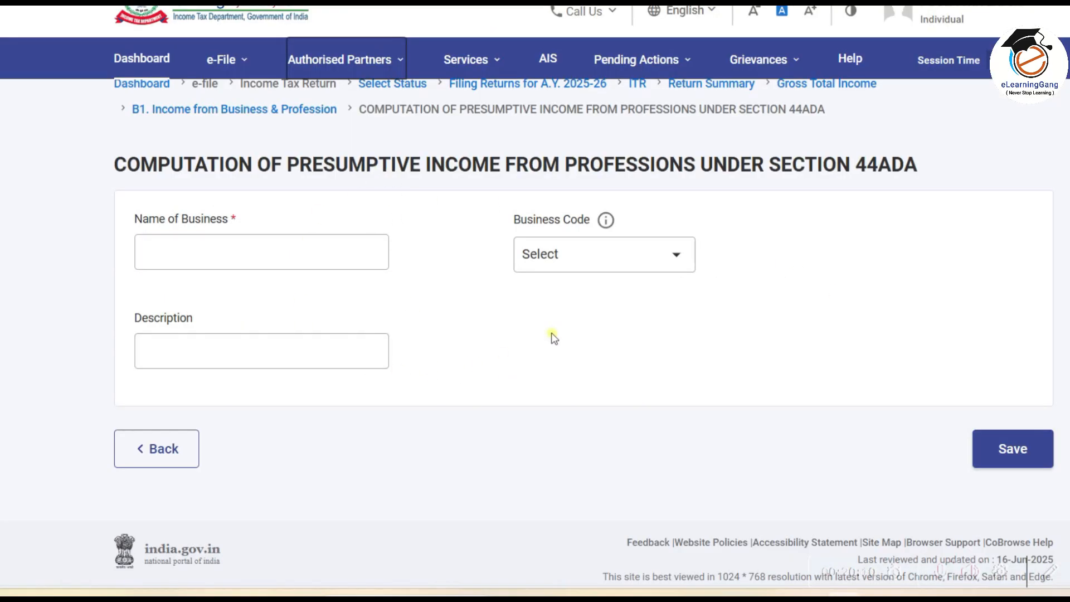
Step: Enter the business name and choose code 16019_1-Medical Profession
left_click(218, 254)
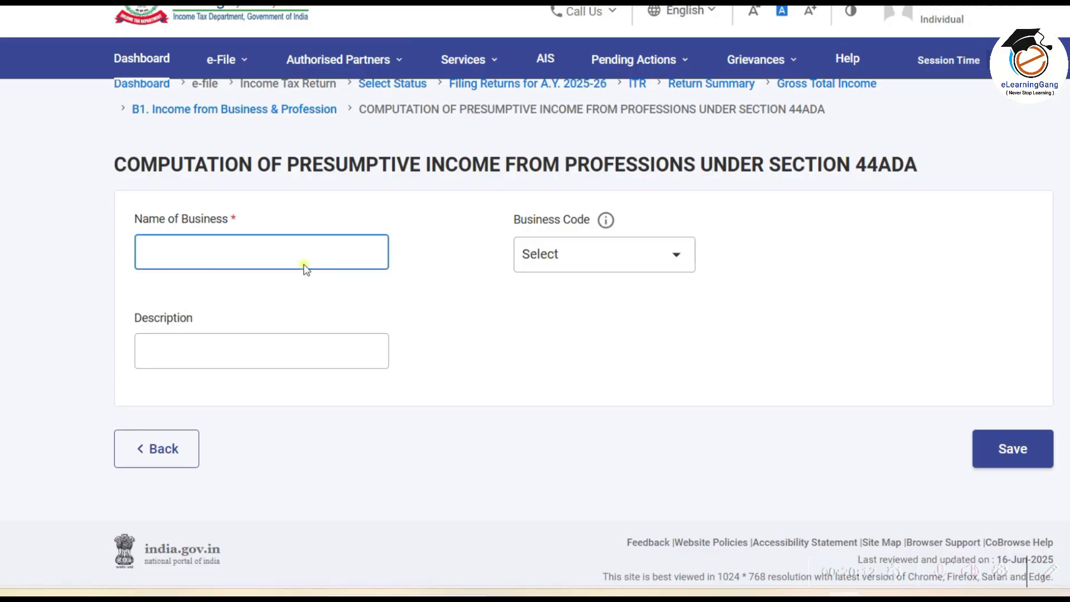
type("Dr Demo")
scroll(450, 293, "down", 1)
left_click(604, 232)
scroll(557, 390, "down", 1)
Step: Describe the business as 'Medical And Healthcare' and save it to B1
left_click(557, 446)
left_click(261, 338)
type("Medical ")
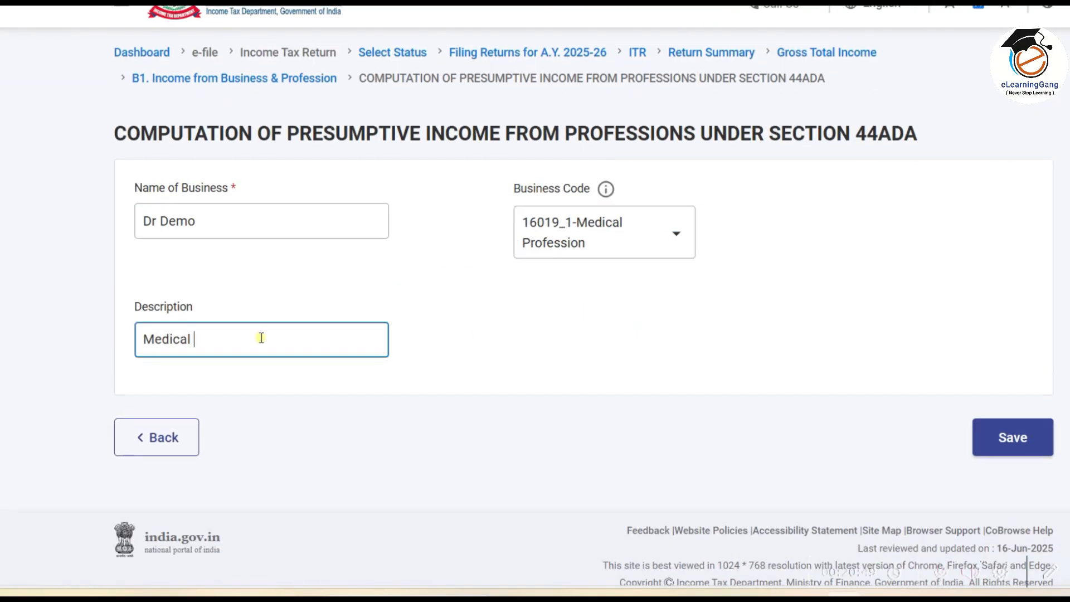
type("And Healthcare")
left_click(476, 292)
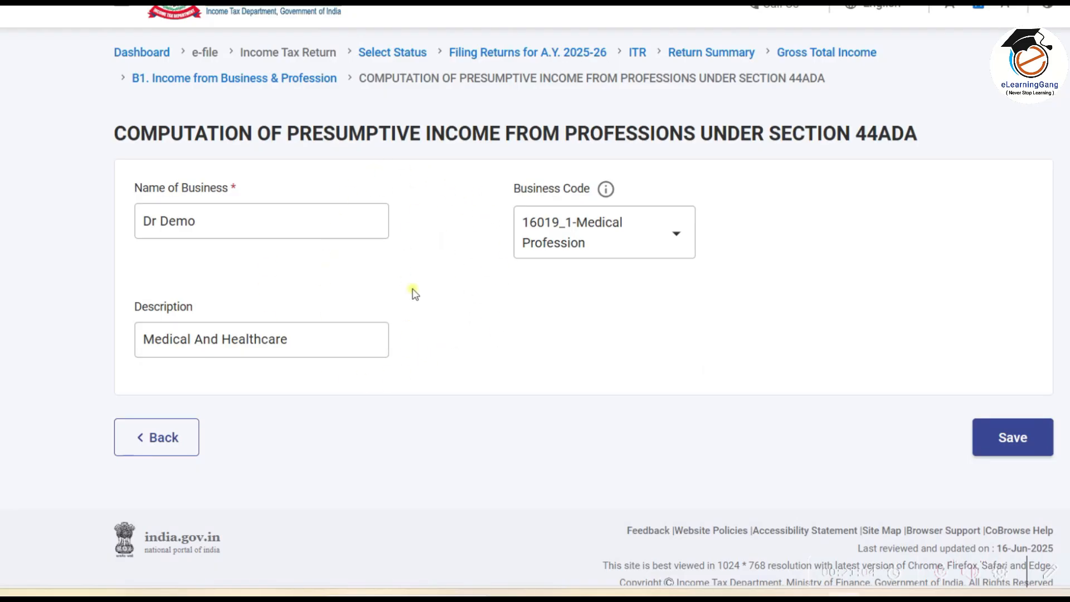
left_click(1014, 440)
scroll(728, 386, "down", 2)
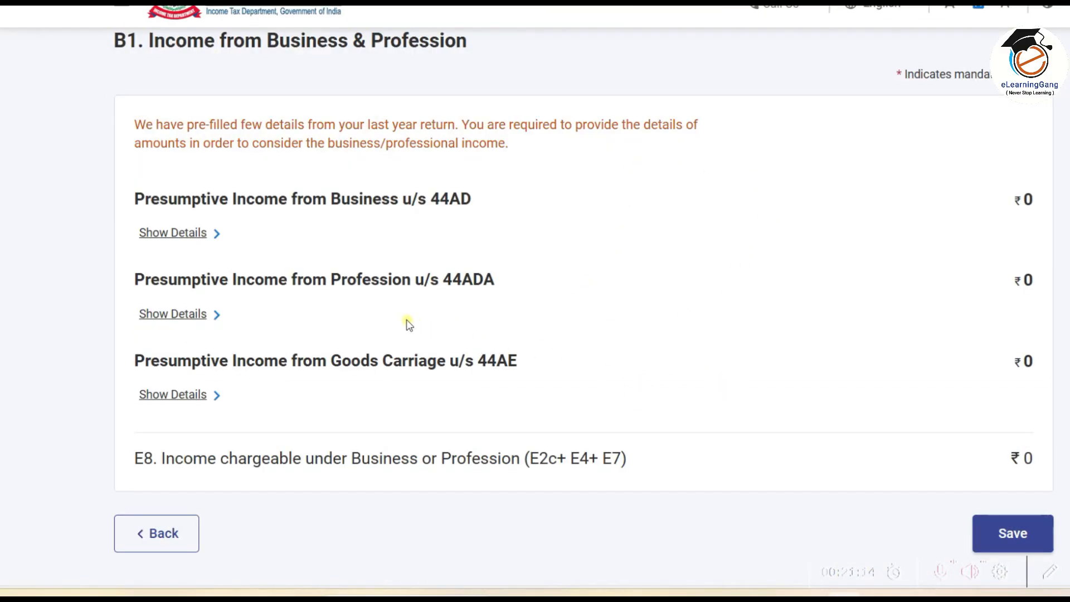
Step: Expand the 44ADA profession details to show the saved medical business
left_click(199, 316)
scroll(583, 242, "down", 6)
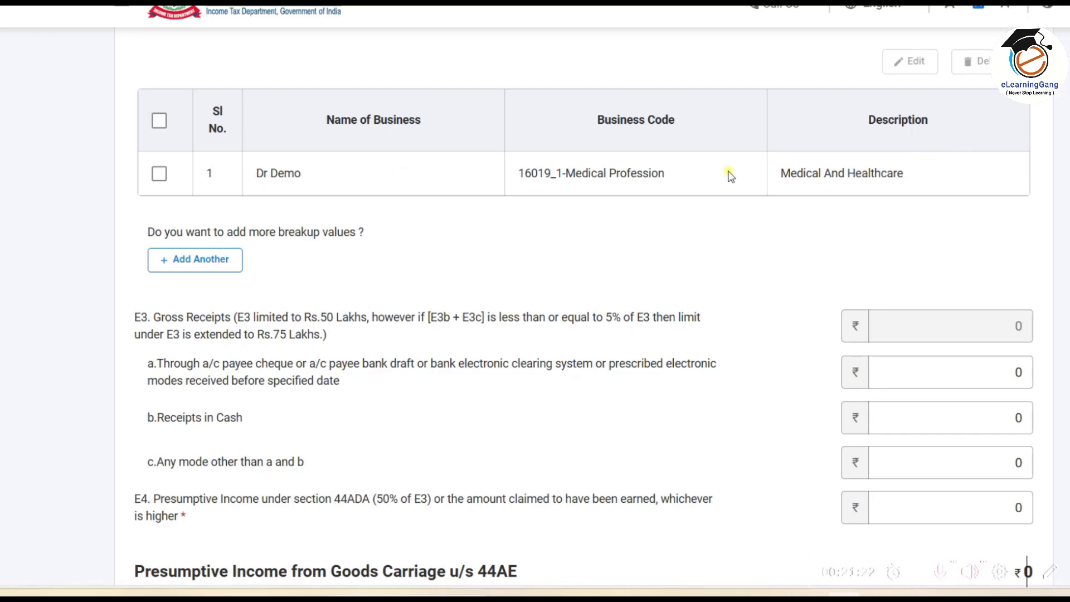
scroll(730, 176, "down", 3)
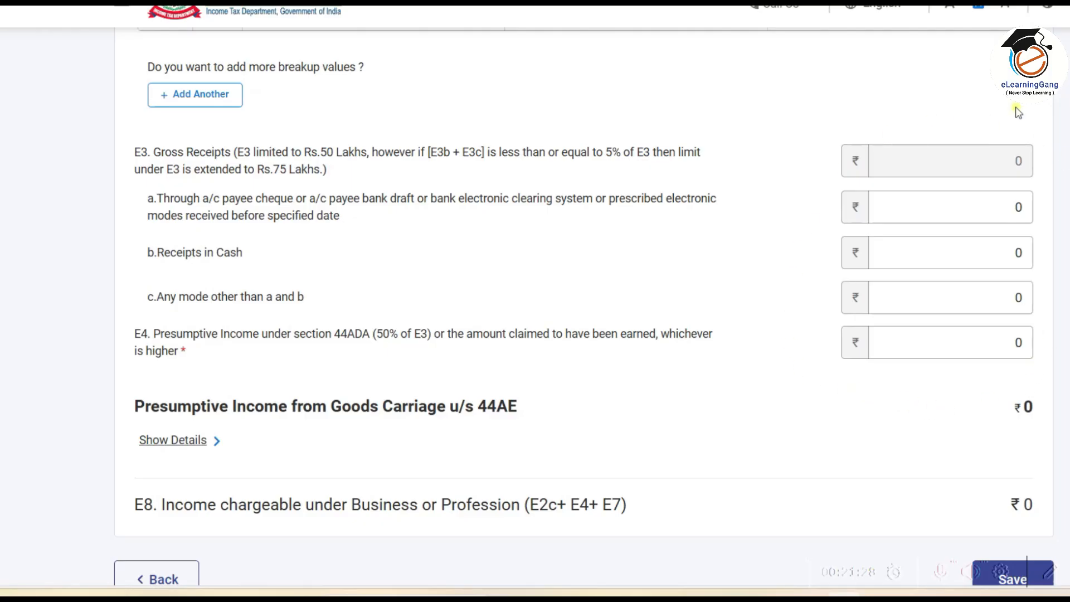
Step: Review the E3a–E3c gross receipts fields (bank, cash, other modes), all at ₹0
left_click(895, 208)
left_click(900, 260)
left_click(898, 296)
mouse_move(822, 178)
left_mouse_down()
mouse_move(851, 318)
mouse_move(1054, 320)
left_mouse_up()
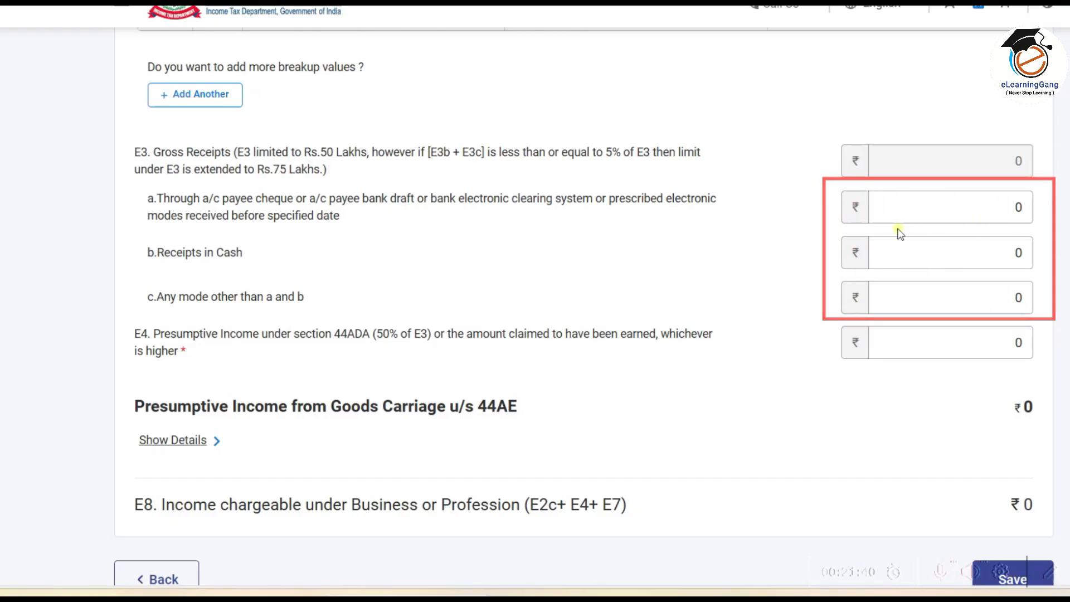
mouse_move(823, 181)
left_mouse_down()
mouse_move(835, 204)
mouse_move(886, 230)
mouse_move(1055, 235)
left_mouse_up()
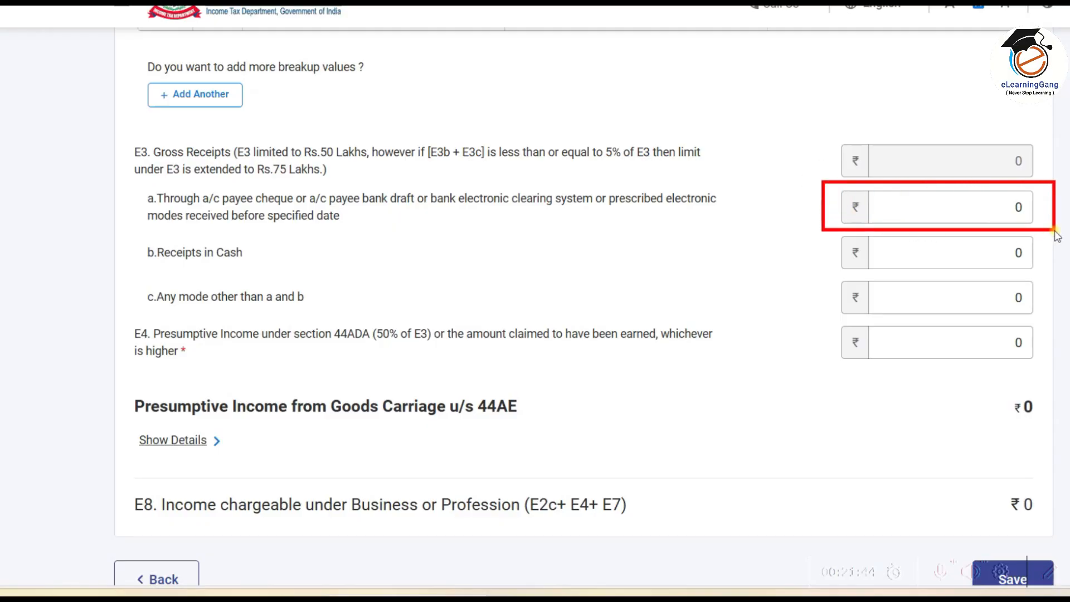
left_click(828, 230)
mouse_move(828, 230)
left_mouse_down()
mouse_move(841, 272)
mouse_move(1052, 281)
left_mouse_up()
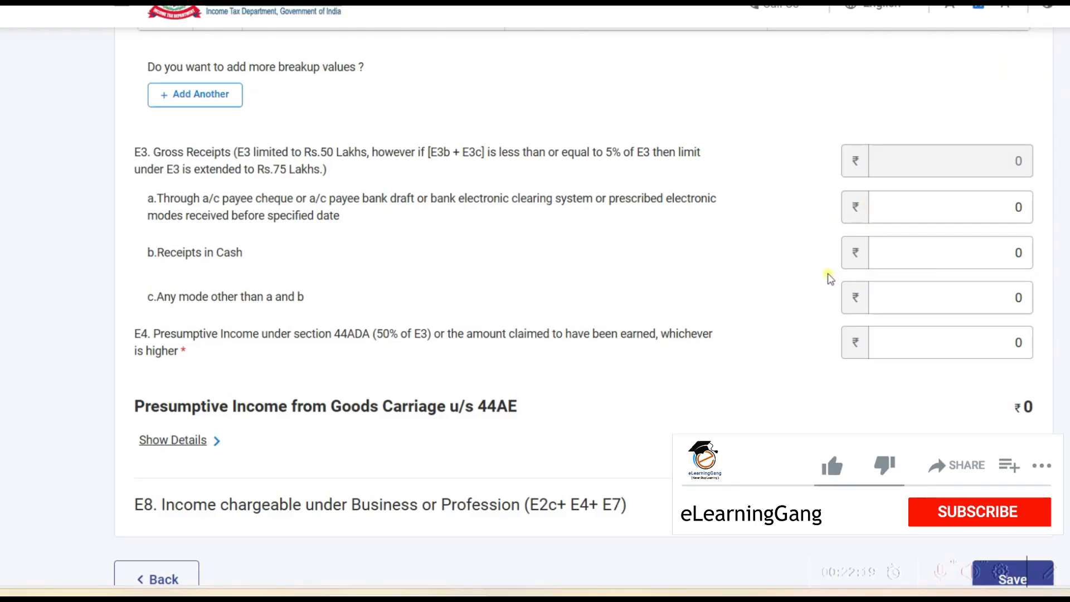
mouse_move(825, 272)
left_mouse_down()
mouse_move(877, 326)
mouse_move(1049, 322)
left_mouse_up()
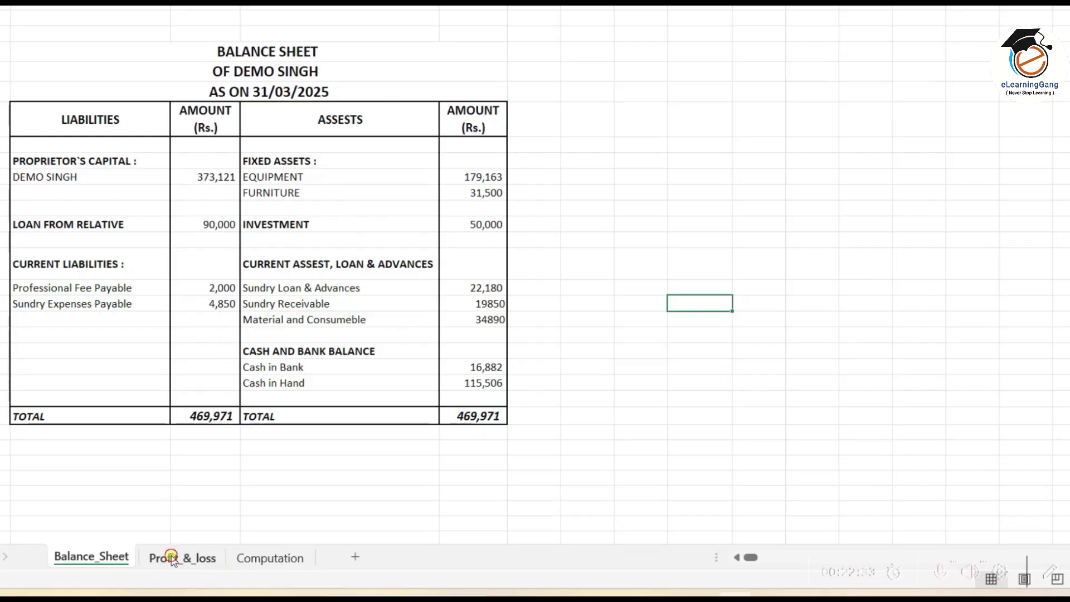
Step: On the Profit_&_loss sheet, check receipts: 553,650 total, 285,480 banking channel, 268,170 other
left_click(178, 557)
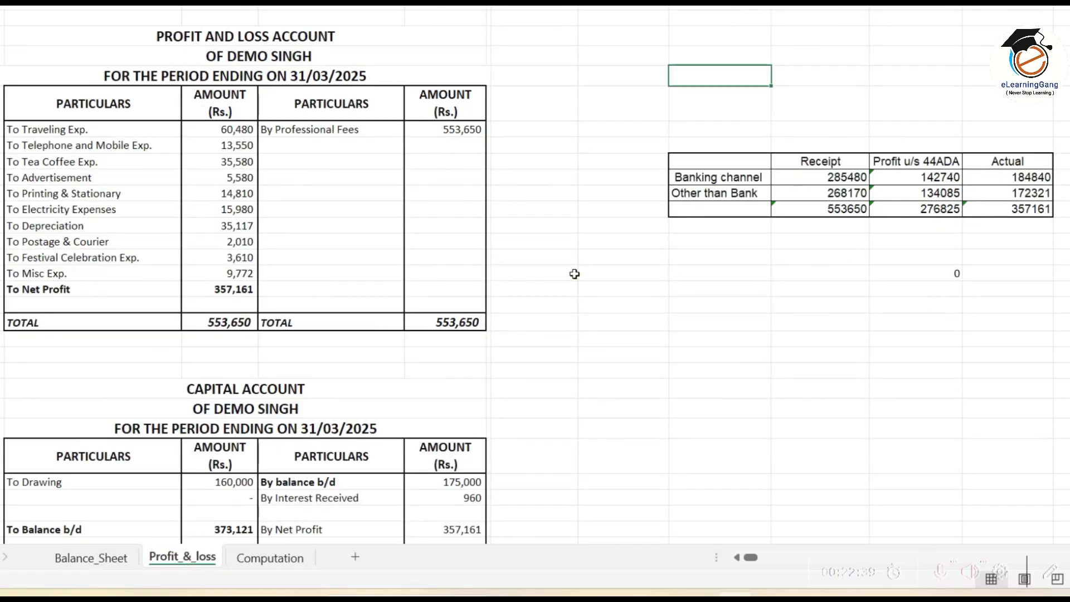
left_click(443, 128)
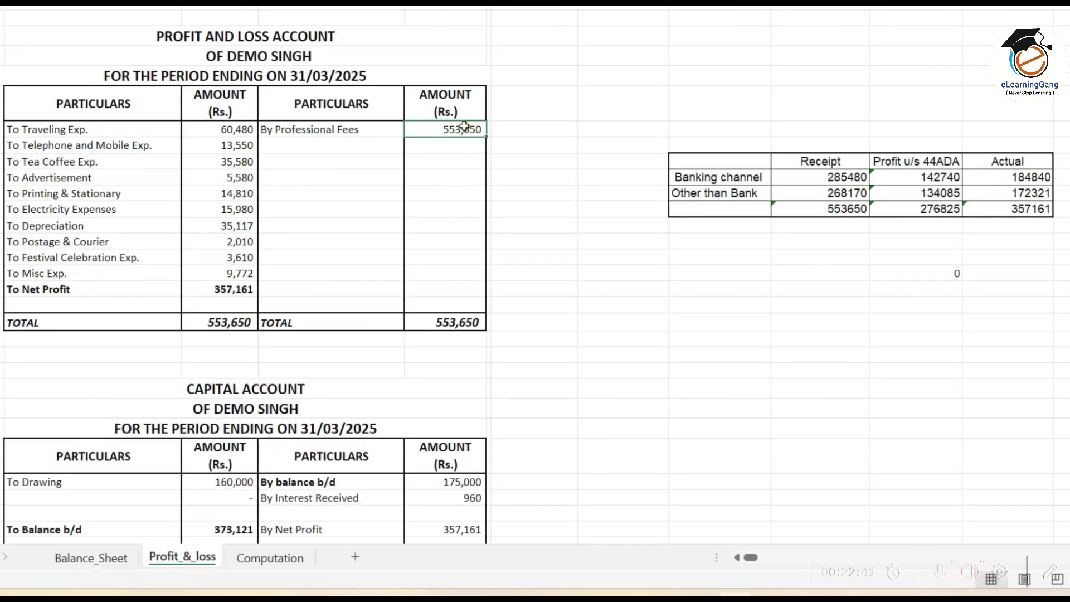
left_click(845, 177)
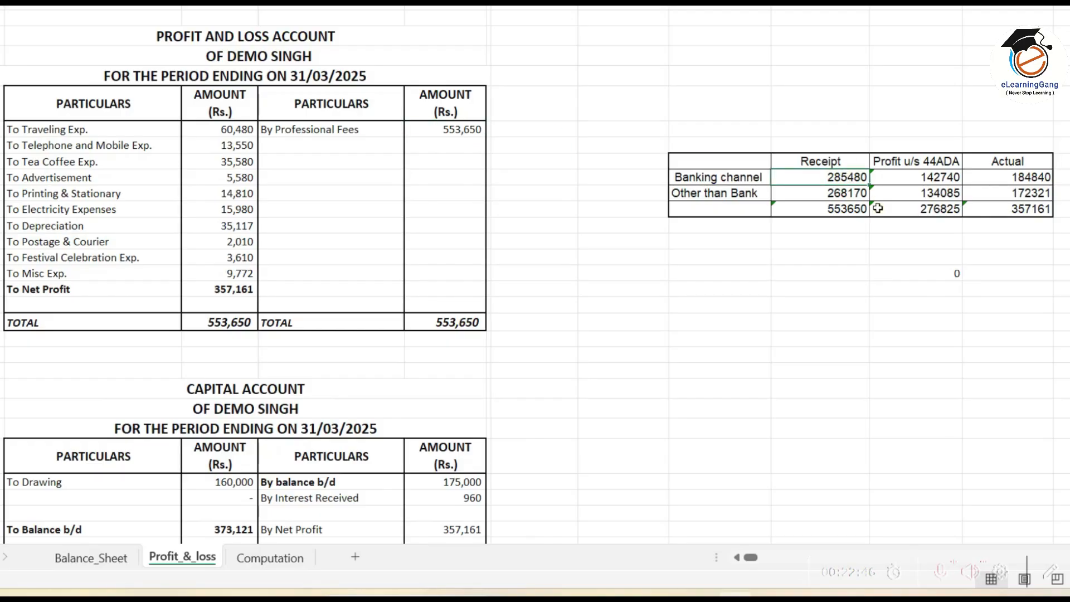
left_click(840, 208)
left_click(854, 177)
left_click(854, 195)
left_click(852, 176)
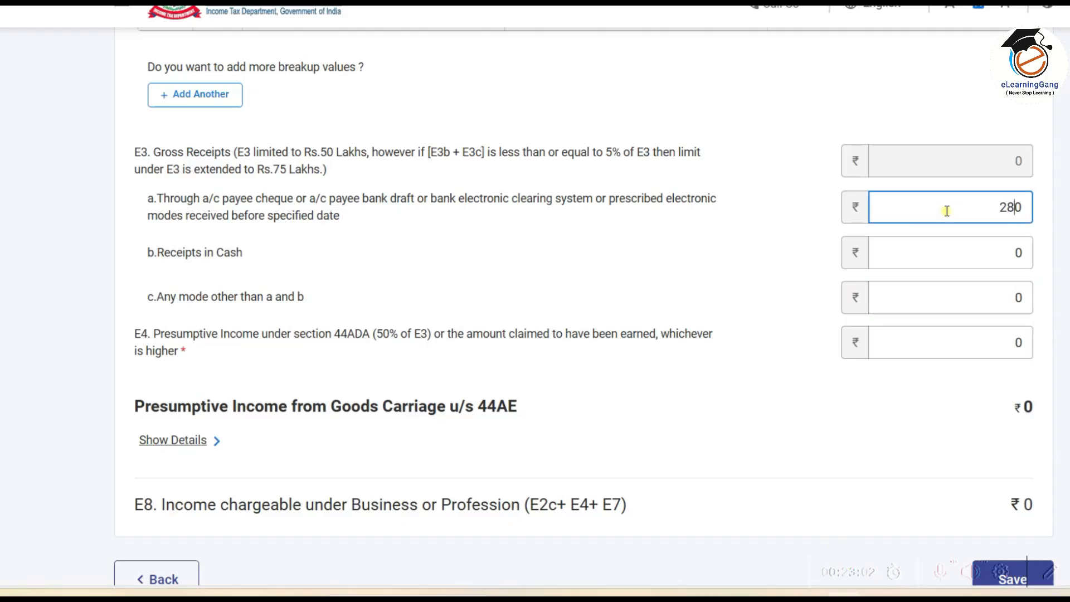
Step: Finish entering 285480 in E3a and enter 268170 as cash receipts in E3b
type("5480")
left_click(954, 253)
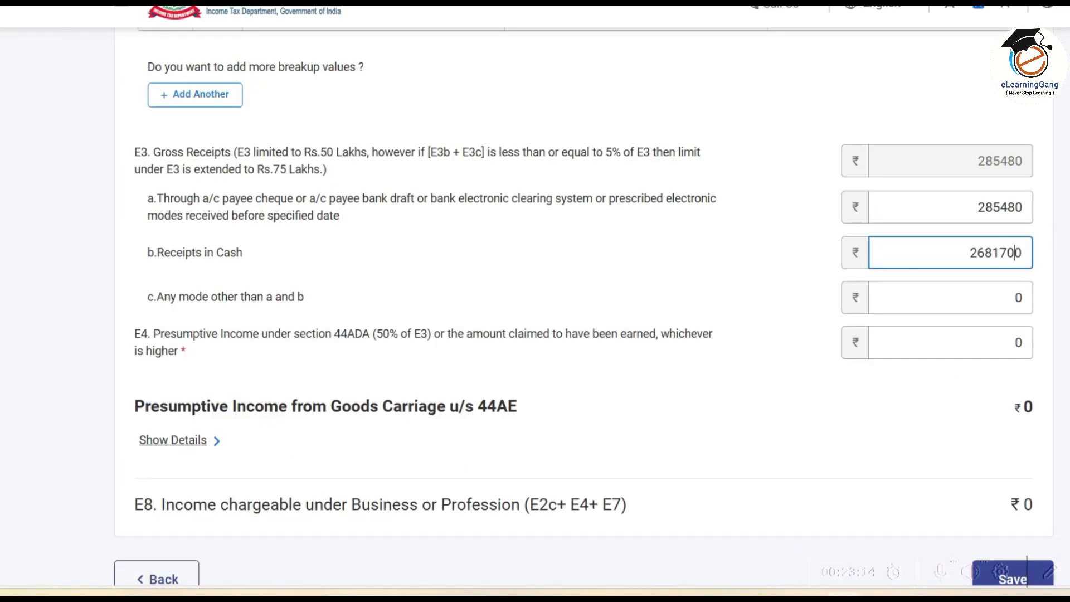
left_click(977, 208)
left_click(1018, 246)
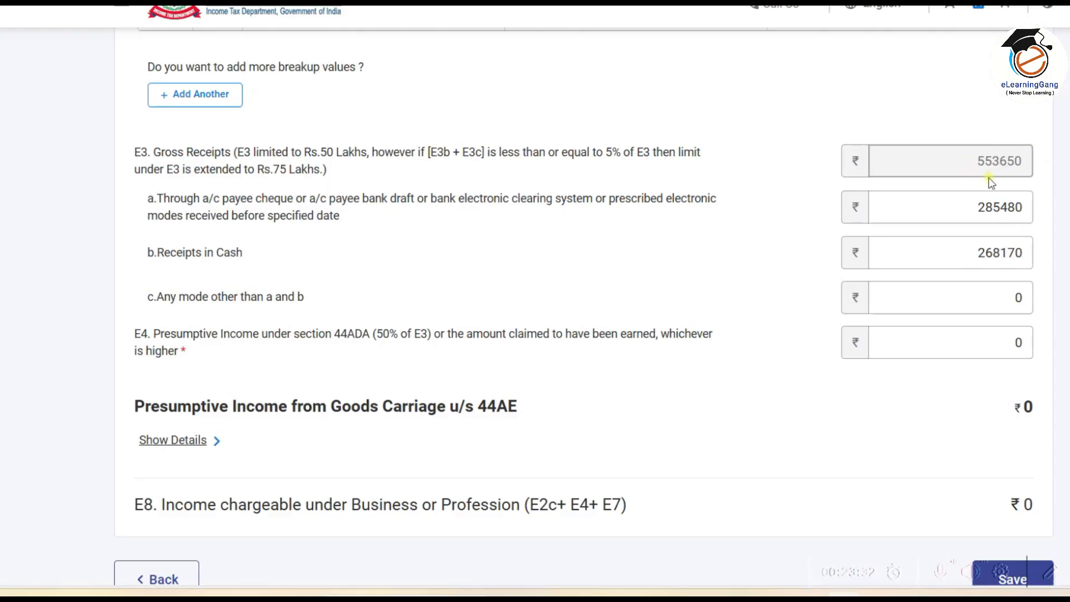
Step: Focus the E4 presumptive income field and verify E3 gross receipts total 553650
left_click(897, 339)
left_click(951, 343)
left_click(1049, 571)
mouse_move(824, 316)
left_mouse_down()
mouse_move(837, 333)
mouse_move(1051, 372)
left_mouse_up()
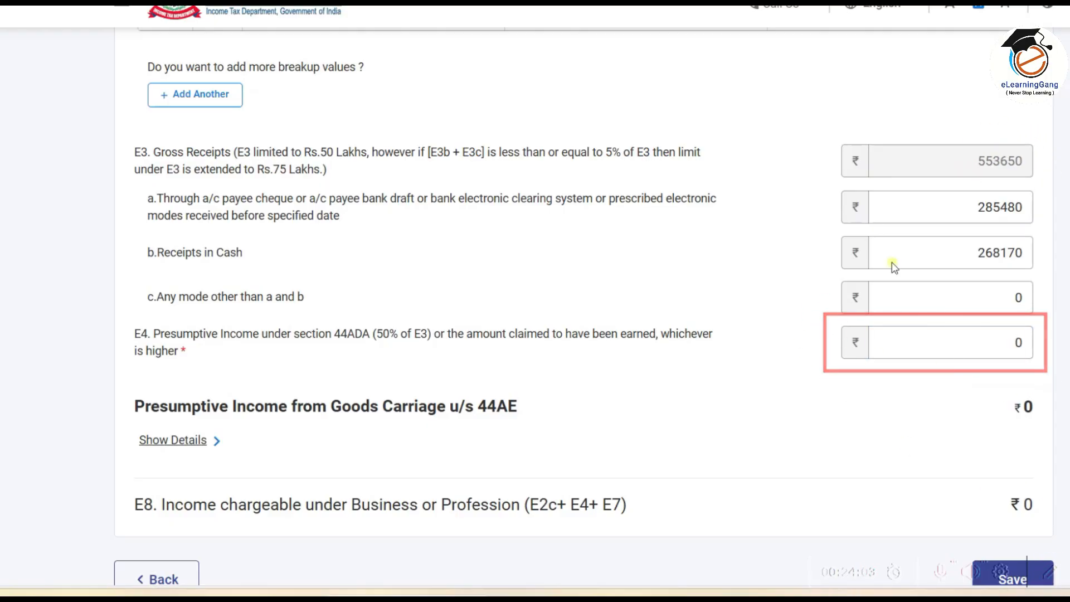
mouse_move(829, 140)
left_mouse_down()
mouse_move(854, 182)
mouse_move(1050, 193)
mouse_move(1039, 183)
left_mouse_up()
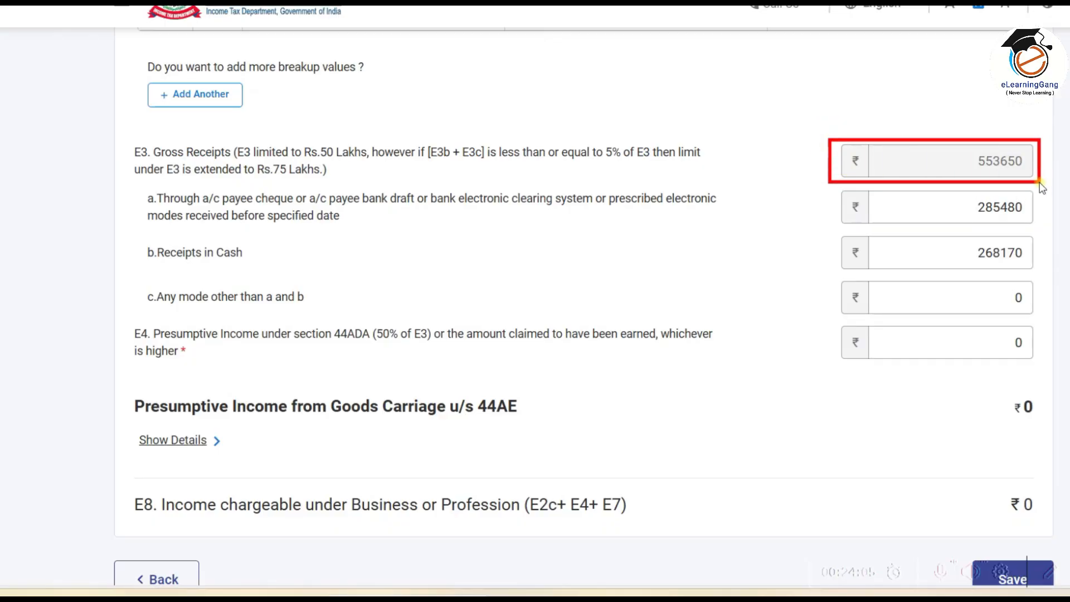
mouse_move(815, 316)
left_mouse_down()
mouse_move(1007, 380)
mouse_move(1050, 369)
left_mouse_up()
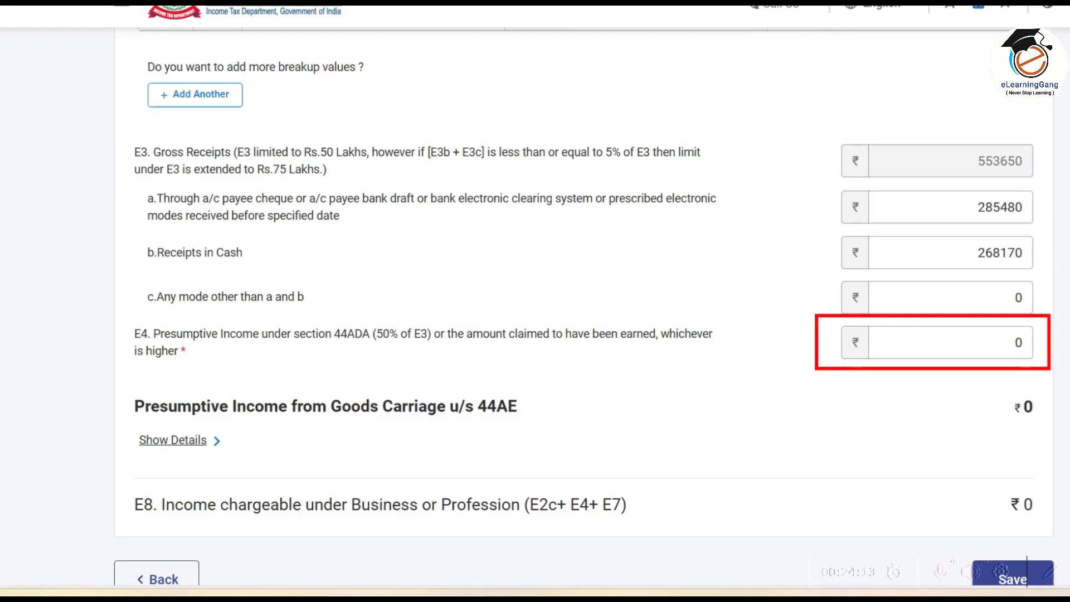
Step: In Excel, compare the 276825 profit under 44ADA with the 357161 actual profit
left_click(747, 592)
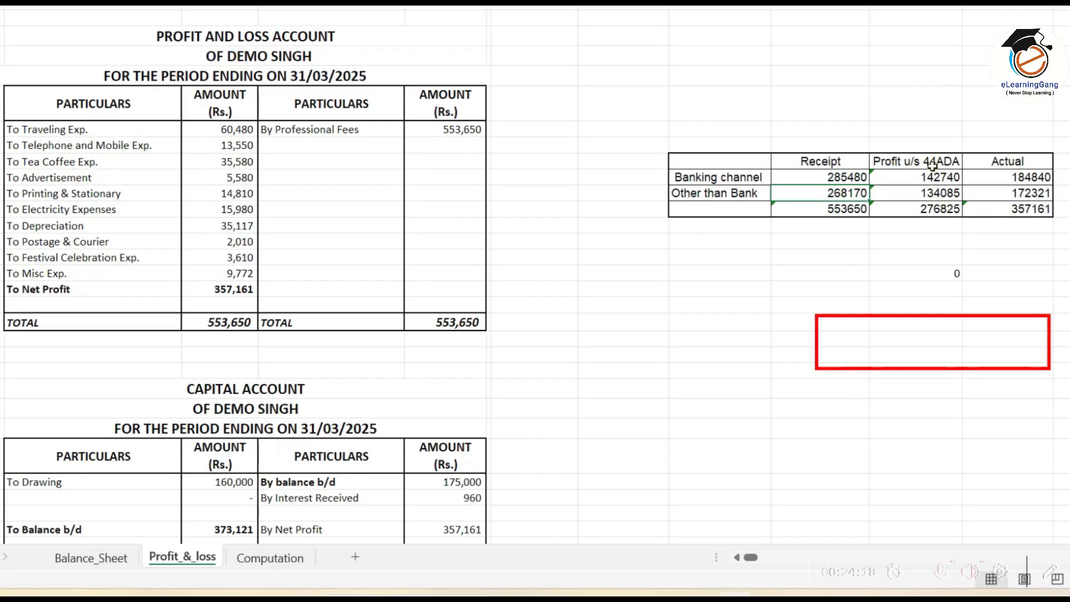
left_click(941, 211)
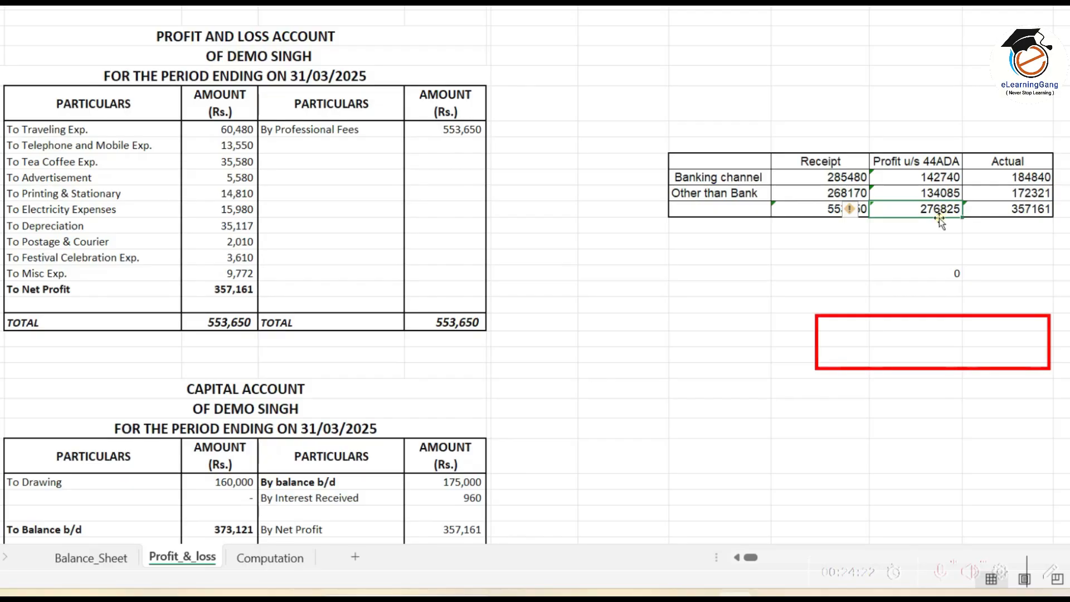
left_click(1032, 210)
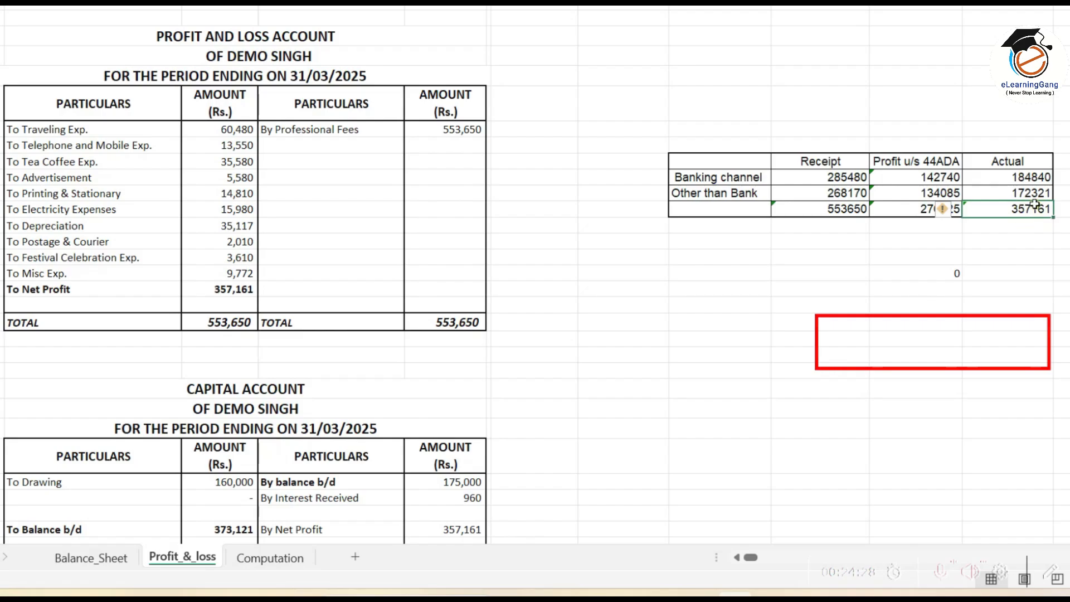
mouse_move(72, 45)
left_mouse_down()
mouse_move(394, 327)
mouse_move(468, 485)
left_mouse_up()
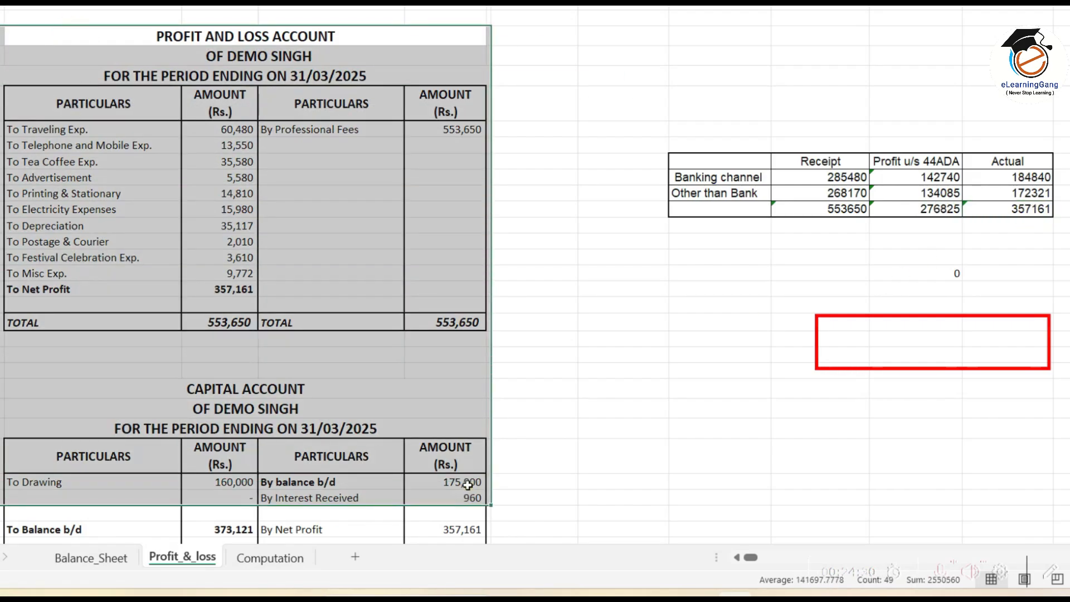
left_click(507, 382)
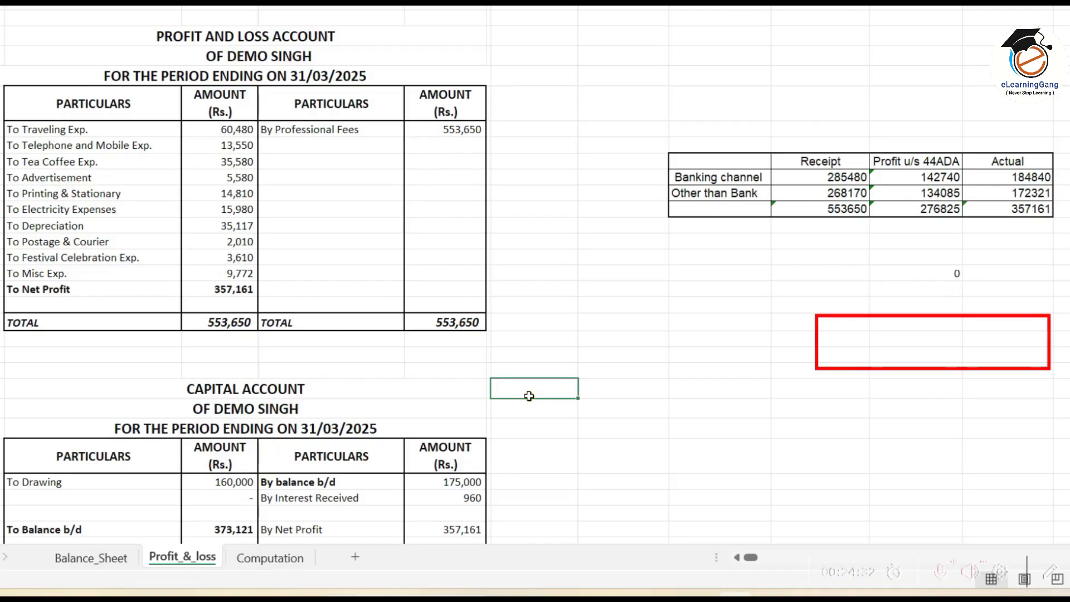
left_click(1025, 208)
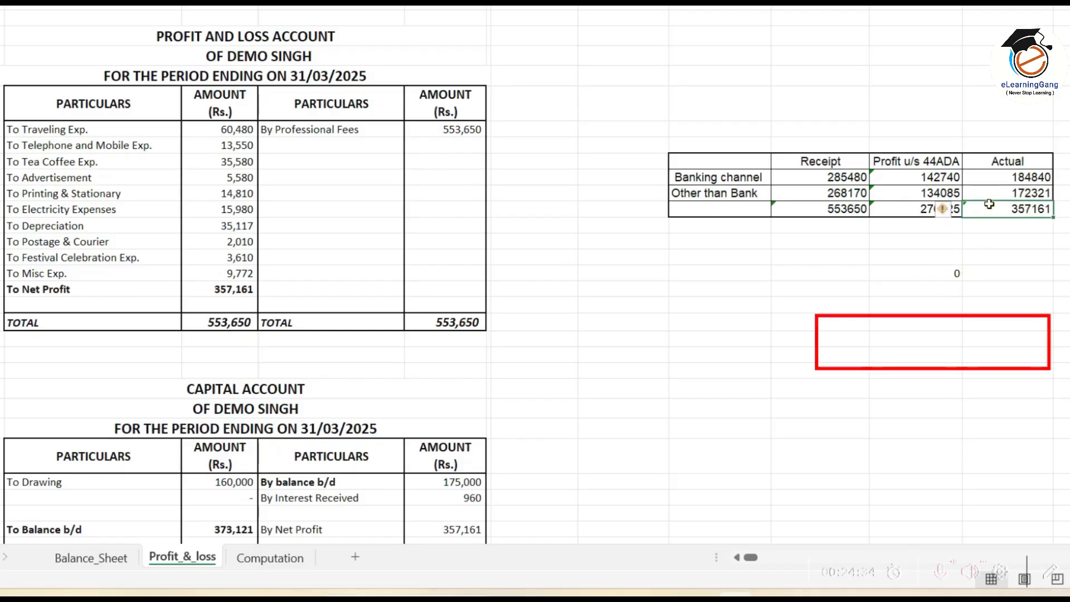
left_click(1017, 252)
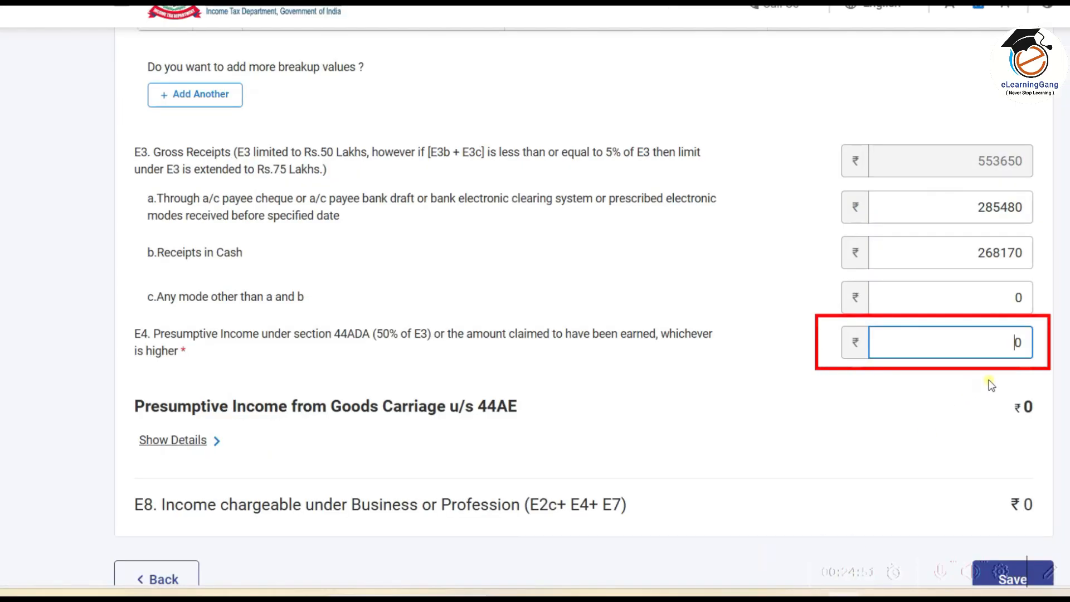
Step: Enter 357161 as E4 presumptive income and check that E8 shows ₹3,57,161
type("161")
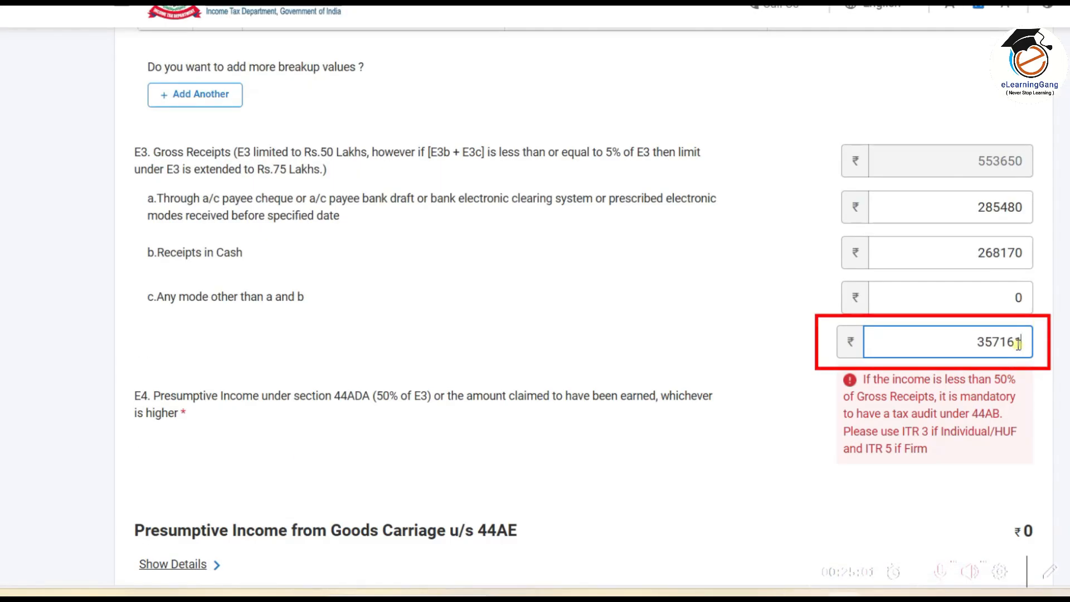
scroll(1020, 312, "down", 2)
scroll(1028, 167, "up", 2)
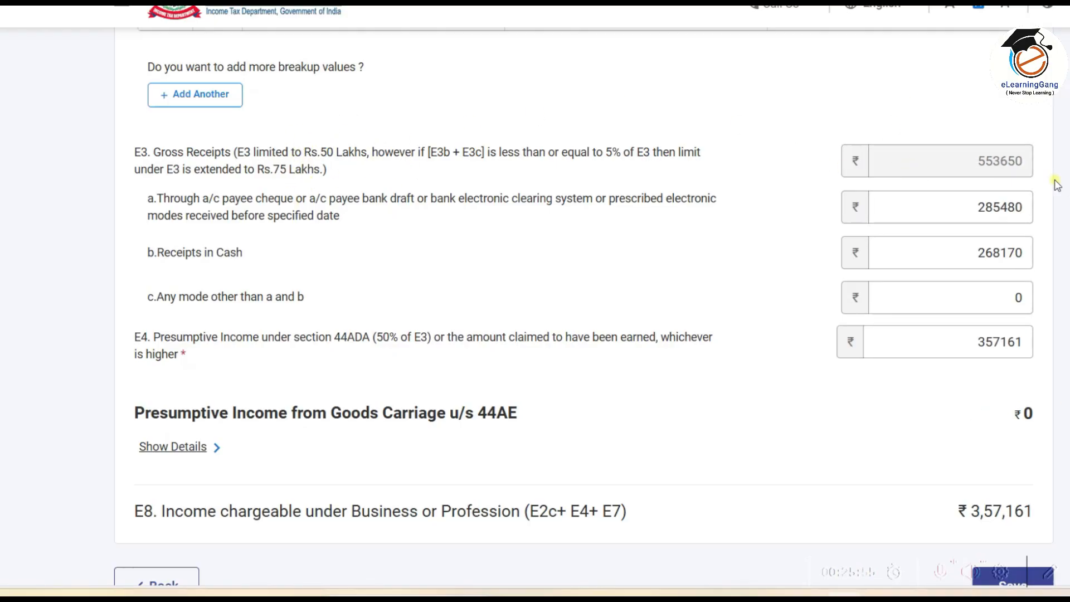
scroll(1058, 185, "down", 3)
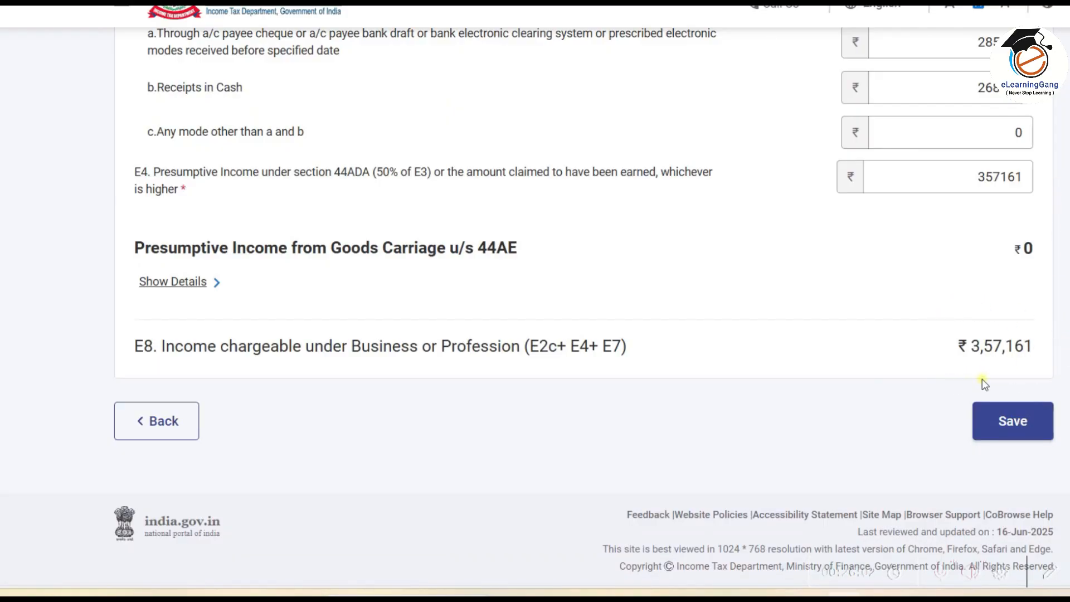
Step: Save the 44ADA presumptive income details and dismiss the salary schedule notice
left_click(1013, 421)
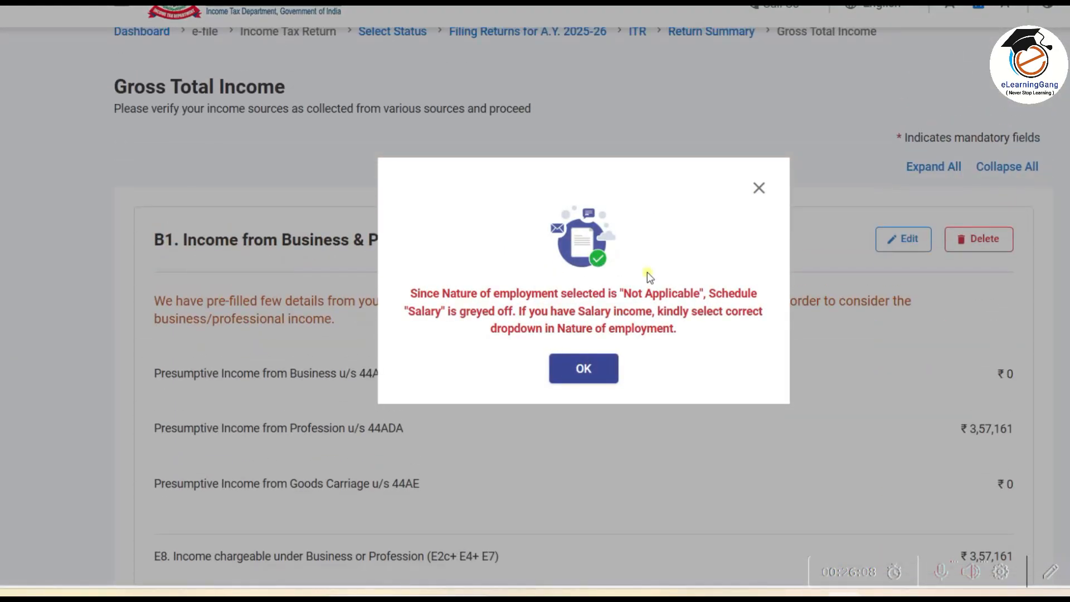
left_click(584, 370)
scroll(588, 317, "down", 3)
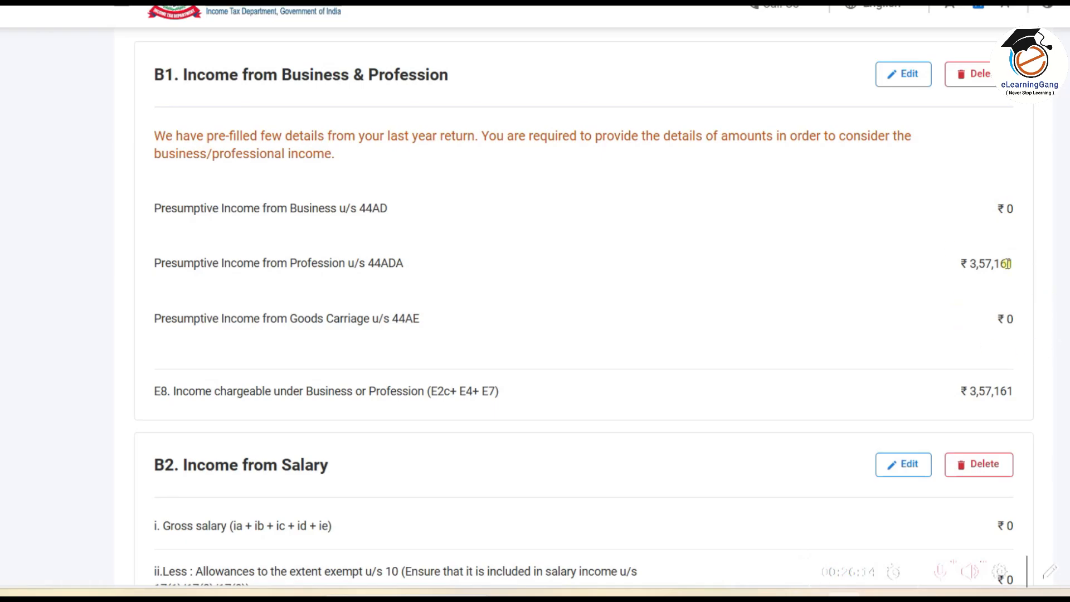
Step: Scroll down Gross Total Income, now ₹3,57,161, and expand B4 Income from Other Sources
scroll(922, 275, "down", 3)
scroll(918, 270, "down", 2)
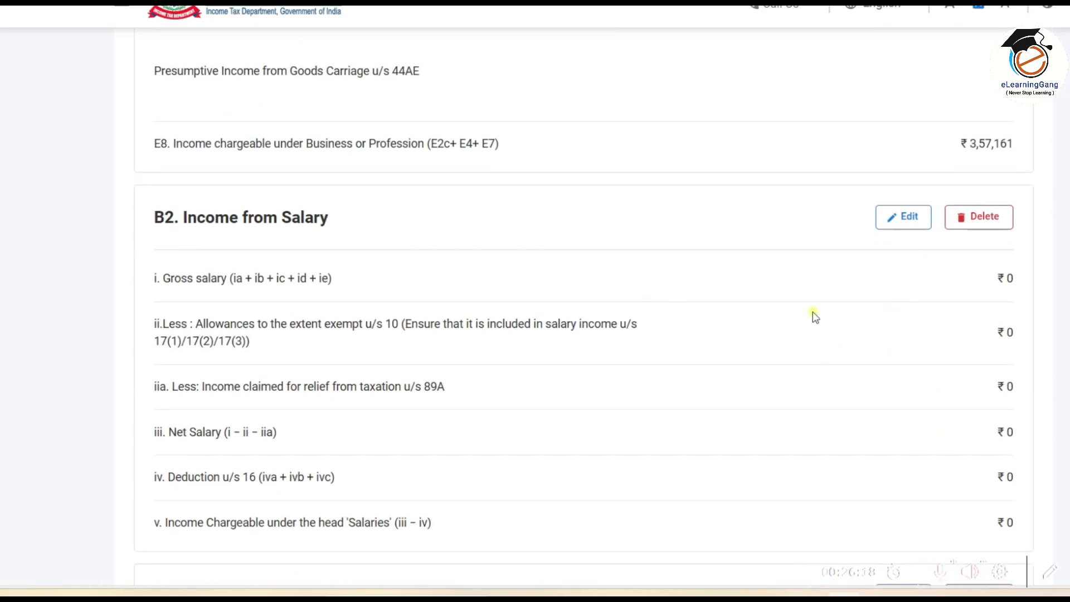
scroll(627, 283, "down", 1)
scroll(627, 282, "down", 5)
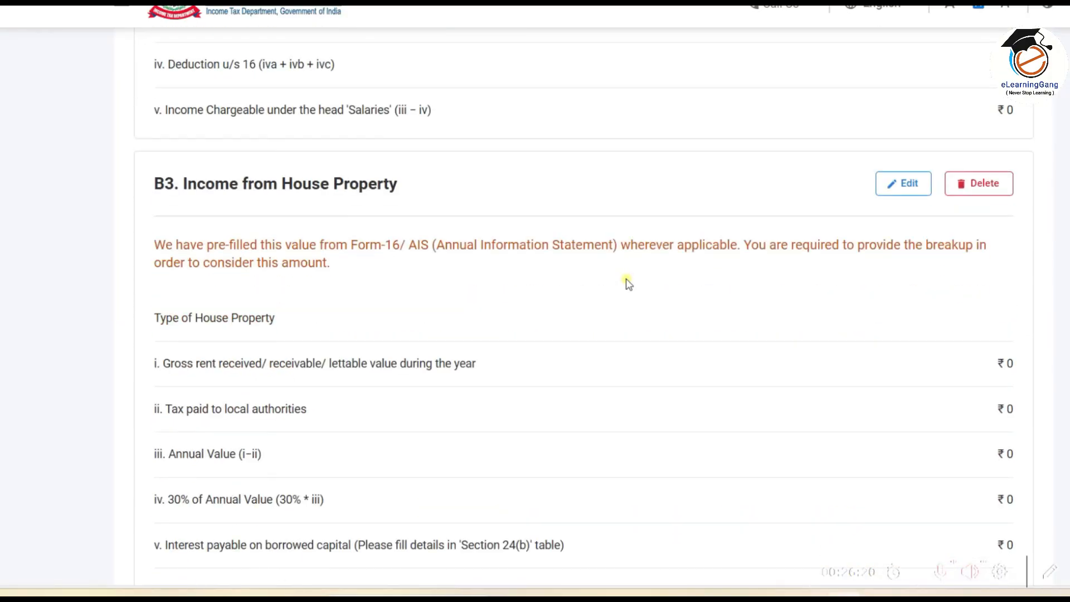
scroll(628, 284, "down", 1)
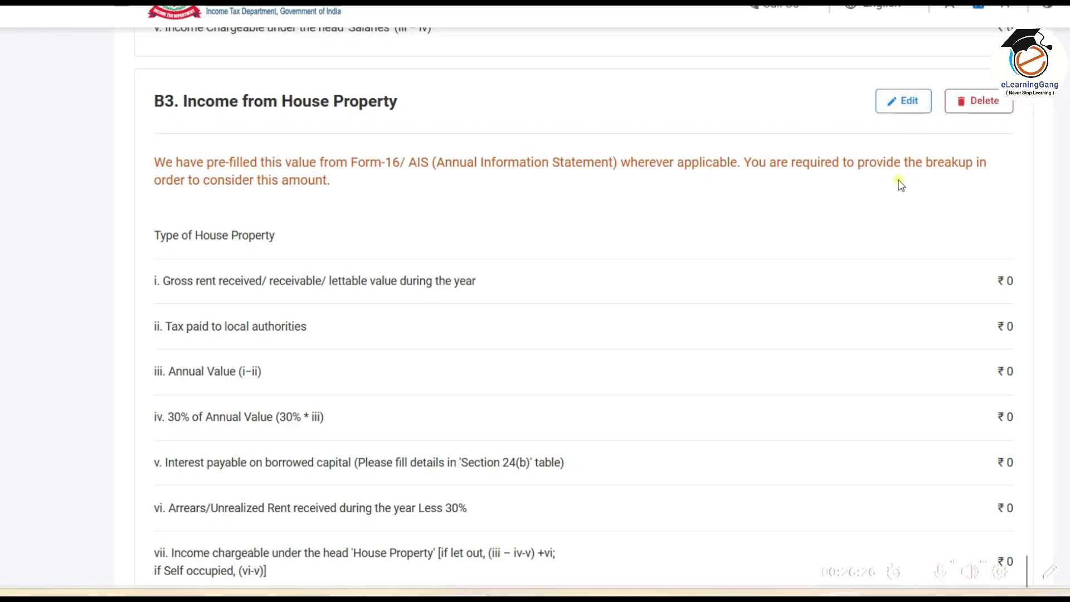
scroll(899, 184, "down", 4)
scroll(900, 184, "up", 4)
scroll(627, 239, "down", 4)
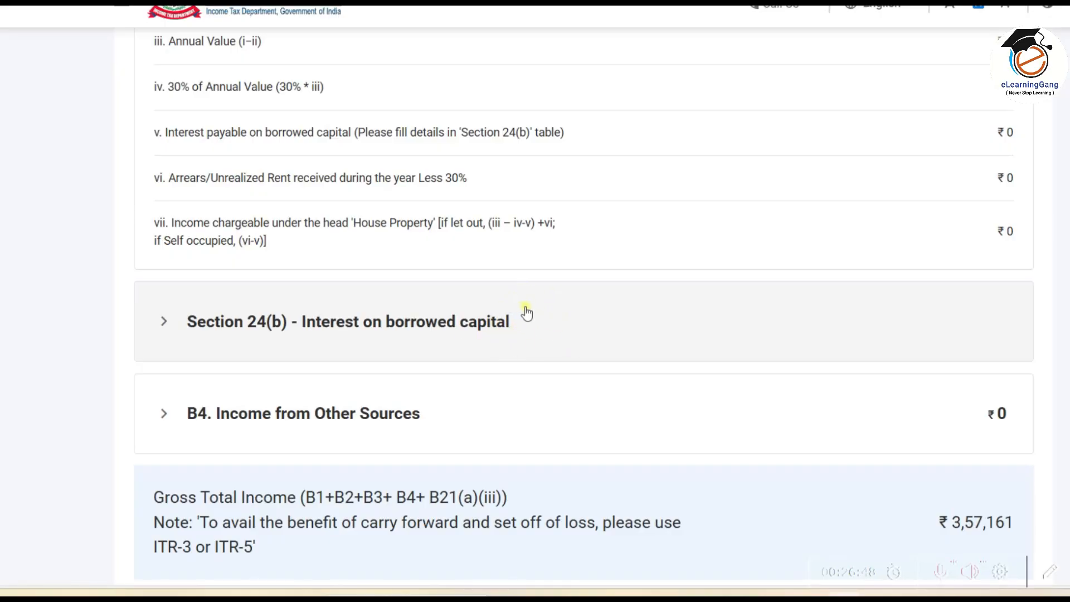
scroll(525, 311, "down", 1)
scroll(526, 312, "down", 3)
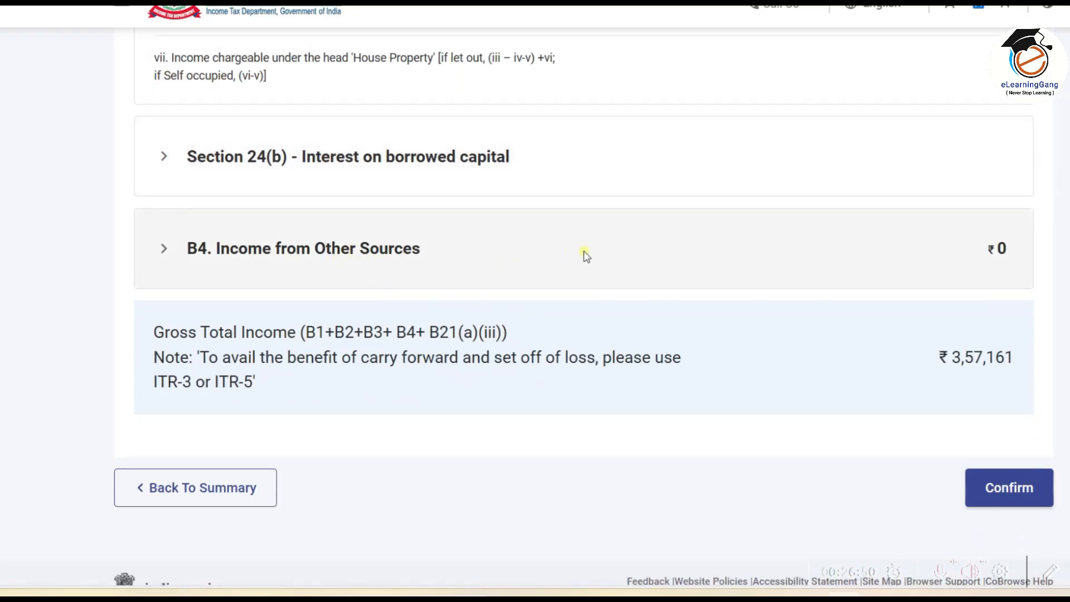
left_click(417, 254)
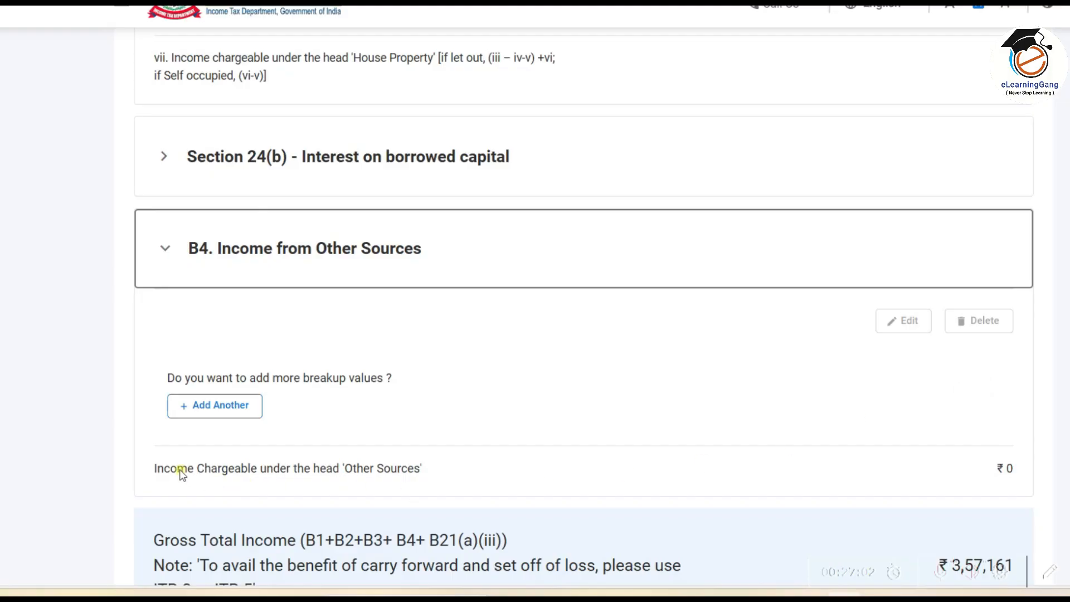
Step: Add a new other-sources entry of type Interest from Saving Bank Account
left_click(232, 411)
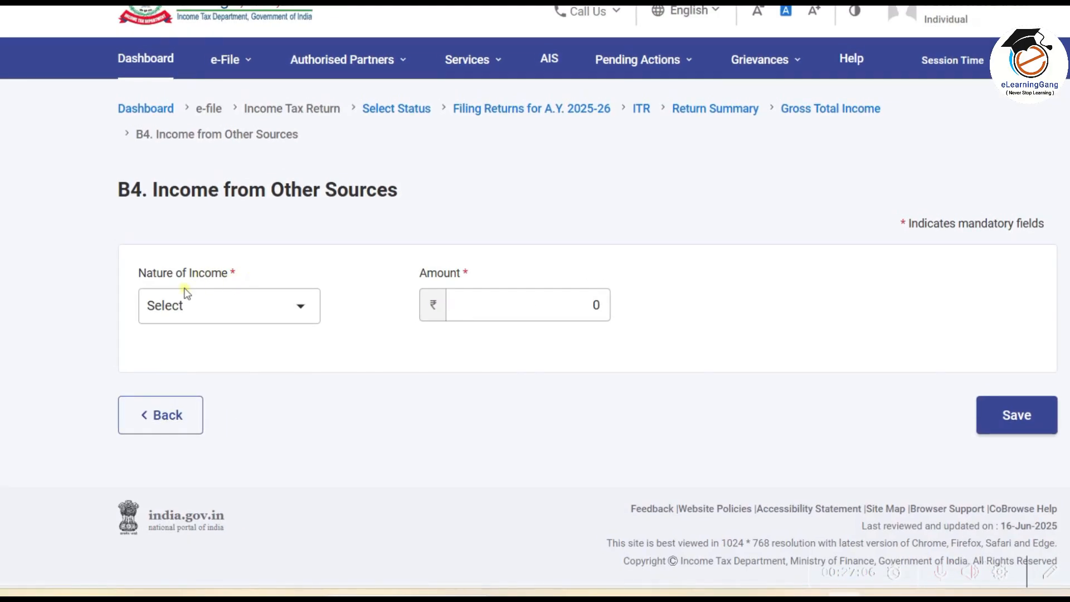
left_click(302, 308)
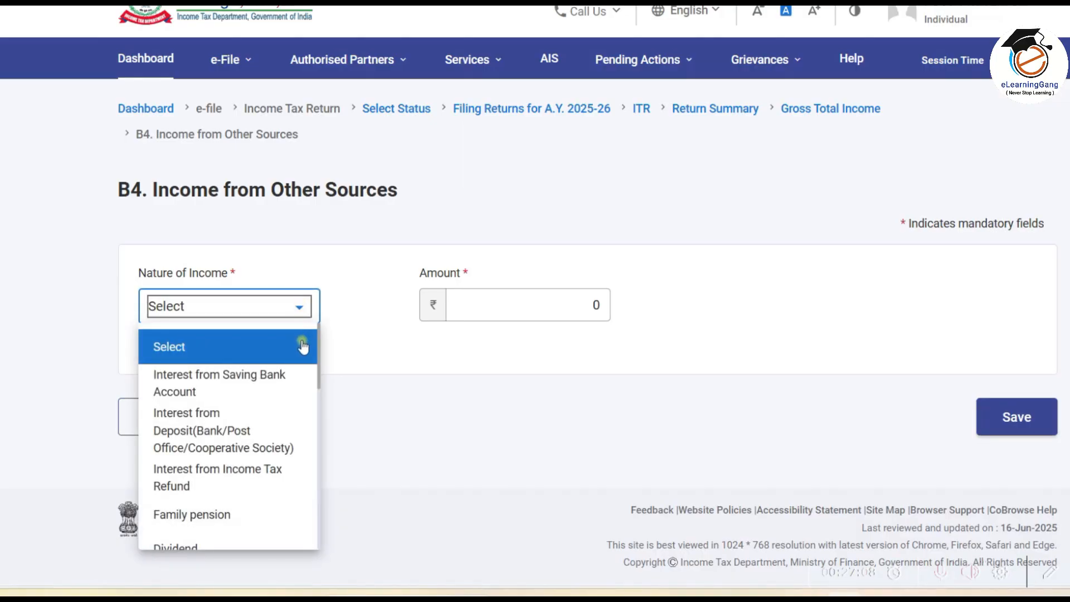
scroll(263, 390, "down", 5)
scroll(262, 389, "up", 5)
left_click(257, 383)
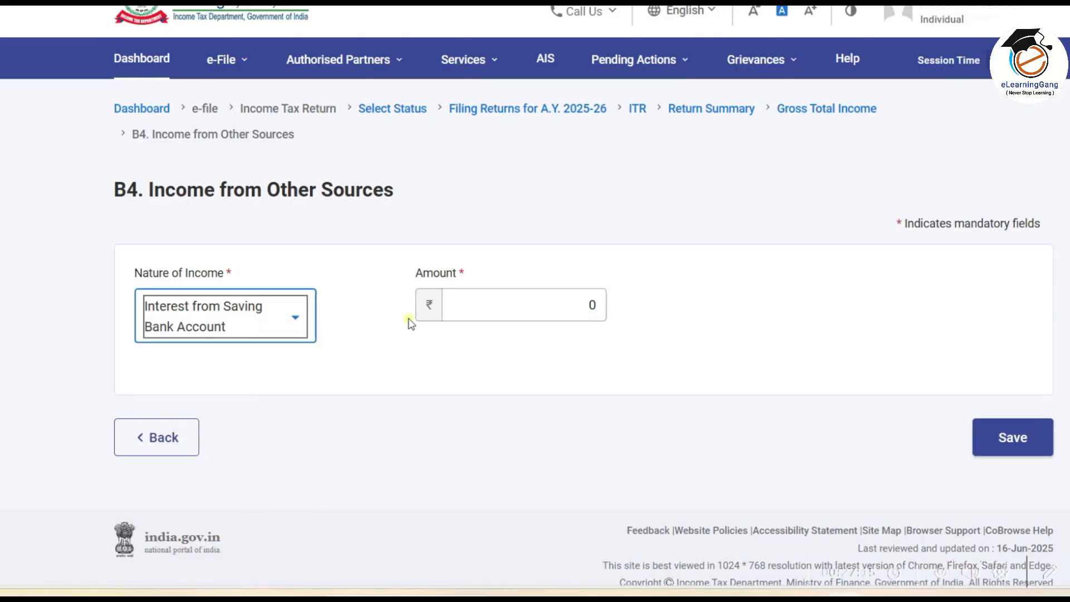
left_click(518, 304)
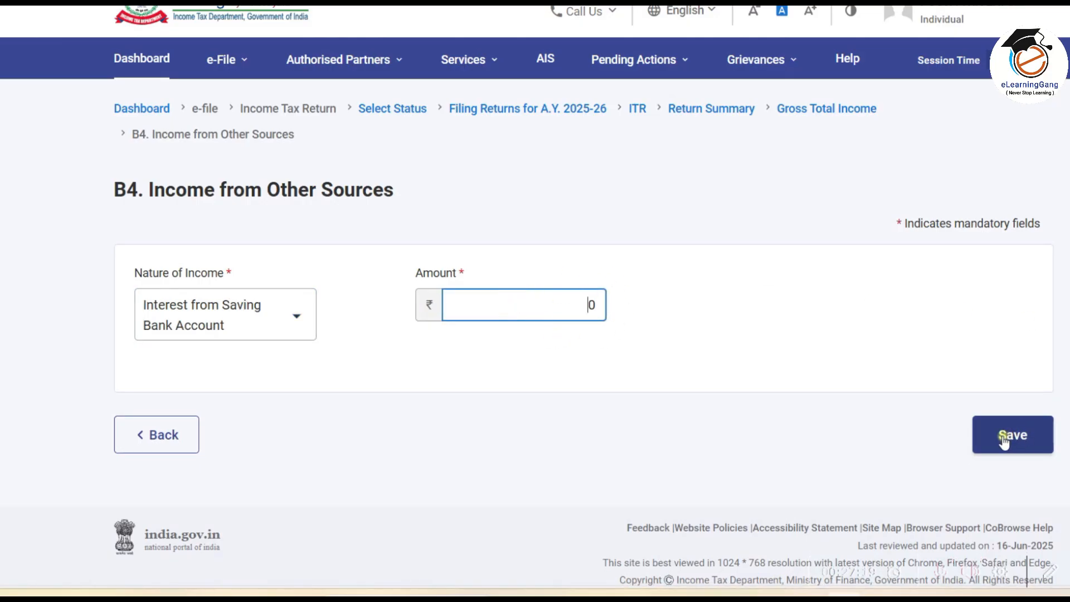
Step: Look up the 960 interest in the workbook, enter it as the amount, and save
key("alt+Tab")
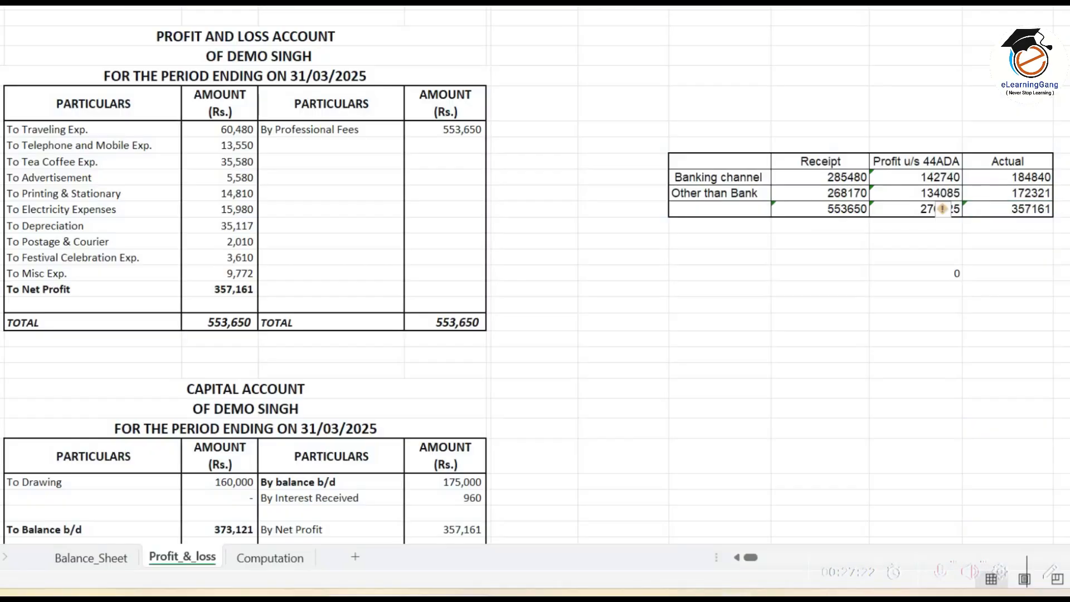
scroll(390, 411, "down", 6)
left_click(471, 275)
key("alt+Tab")
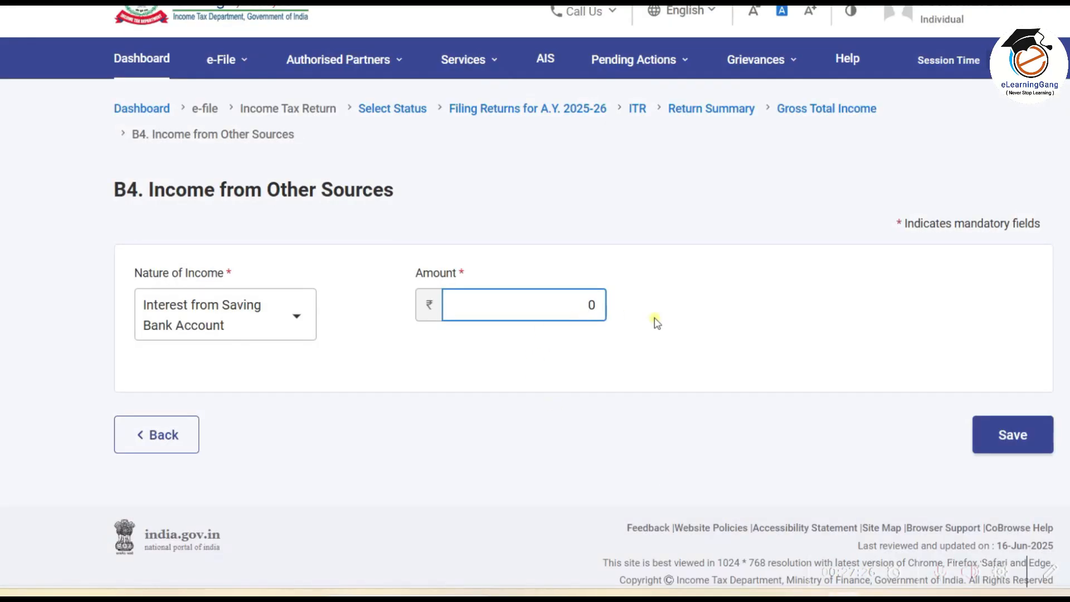
left_click(657, 322)
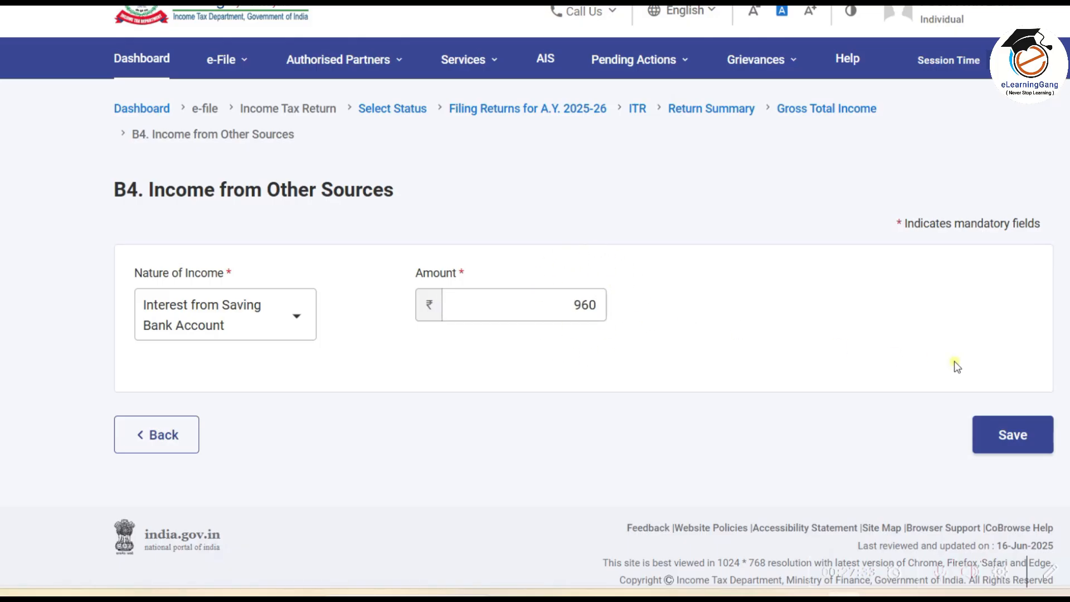
left_click(1011, 436)
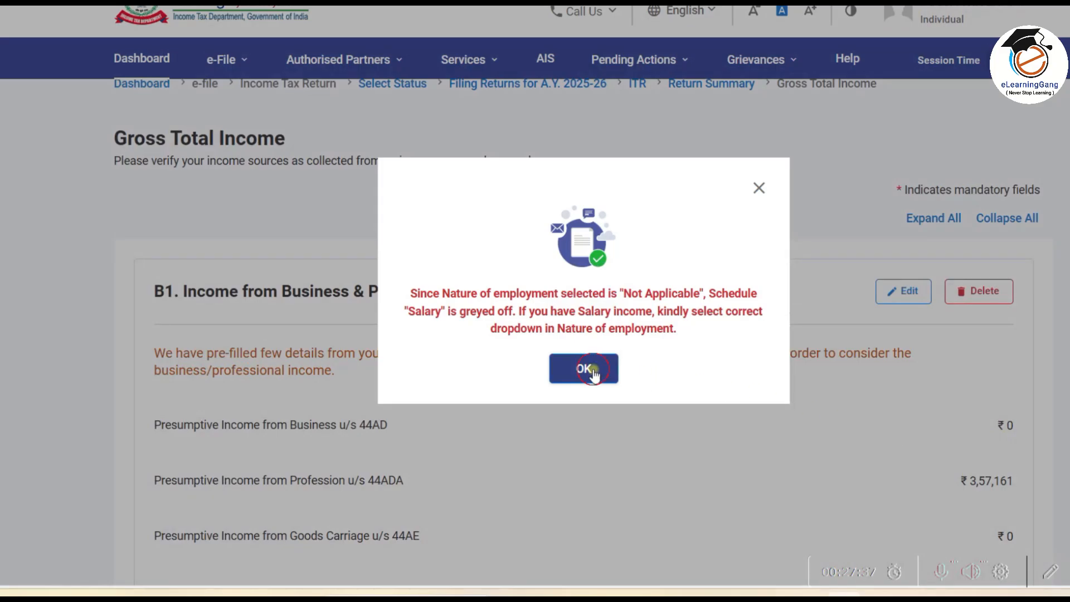
left_click(590, 370)
Step: Verify the ₹960 entry under Income from Other Sources, then add another entry
scroll(595, 372, "down", 20)
scroll(595, 373, "down", 10)
left_click(579, 355)
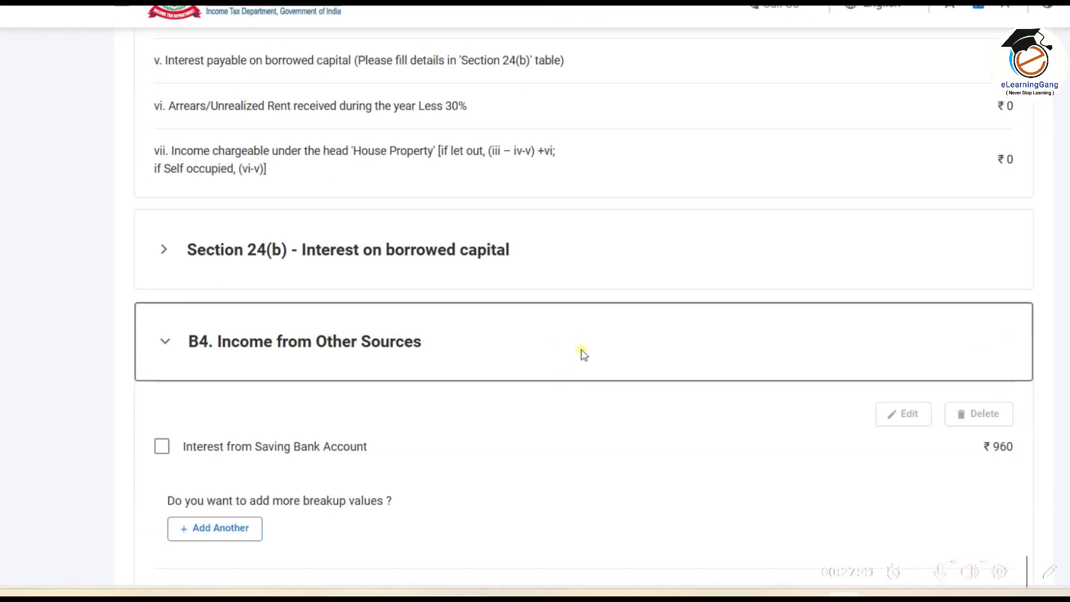
scroll(580, 355, "down", 4)
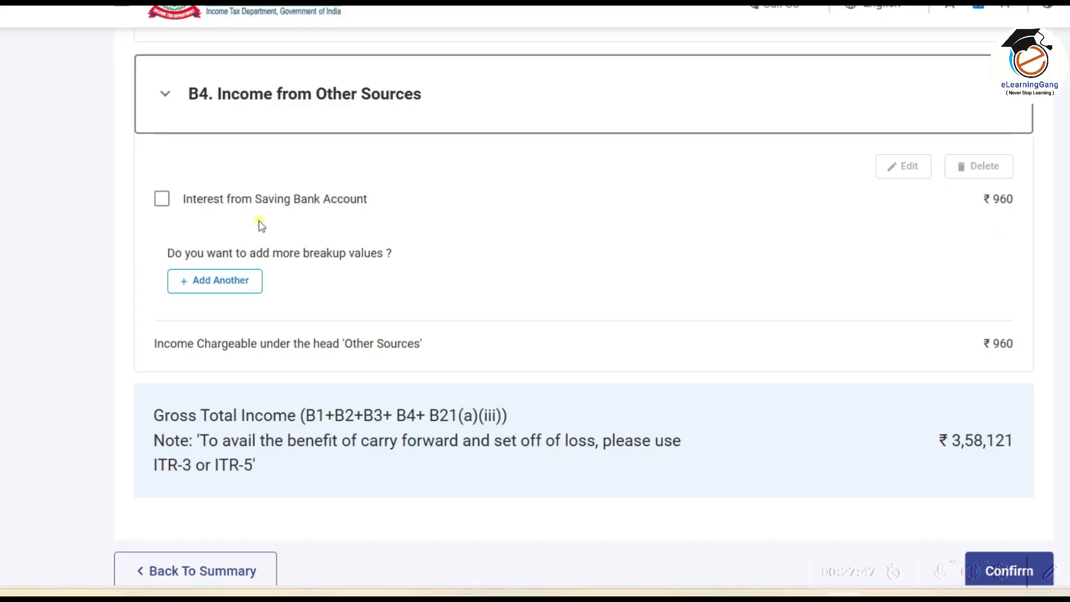
left_click(231, 283)
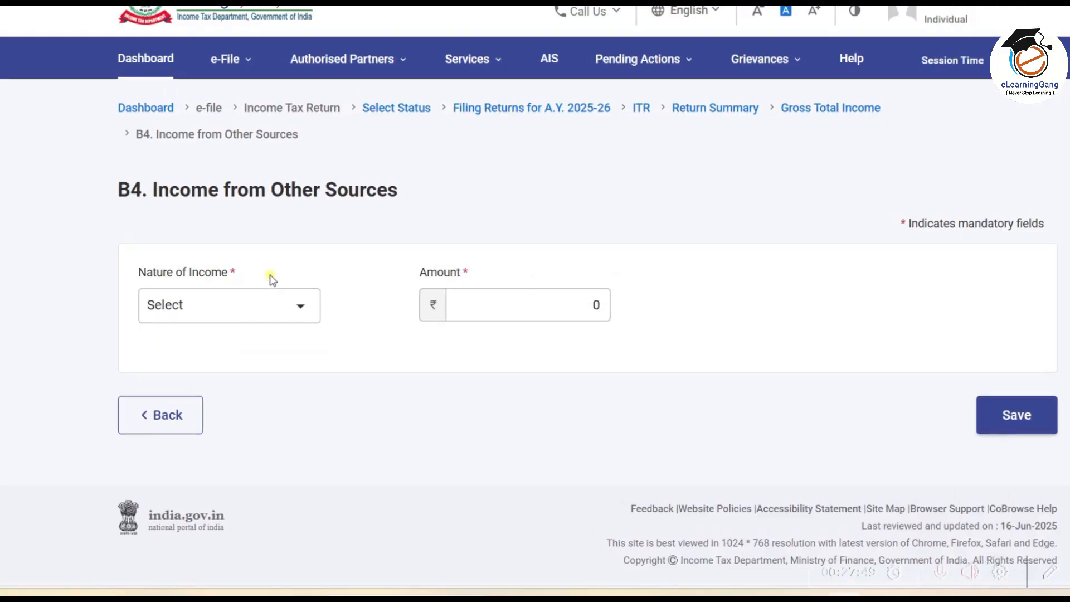
Step: Select Dividend as the nature of income and review its quarterly fields
left_click(286, 316)
scroll(320, 348, "down", 3)
scroll(320, 348, "up", 3)
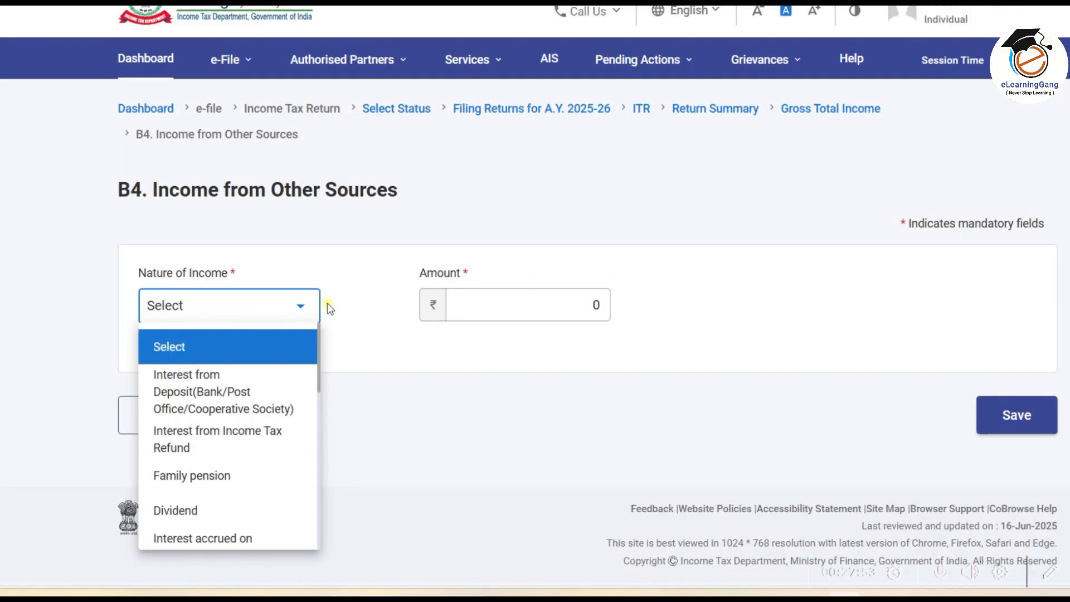
scroll(317, 351, "down", 4)
left_click(251, 368)
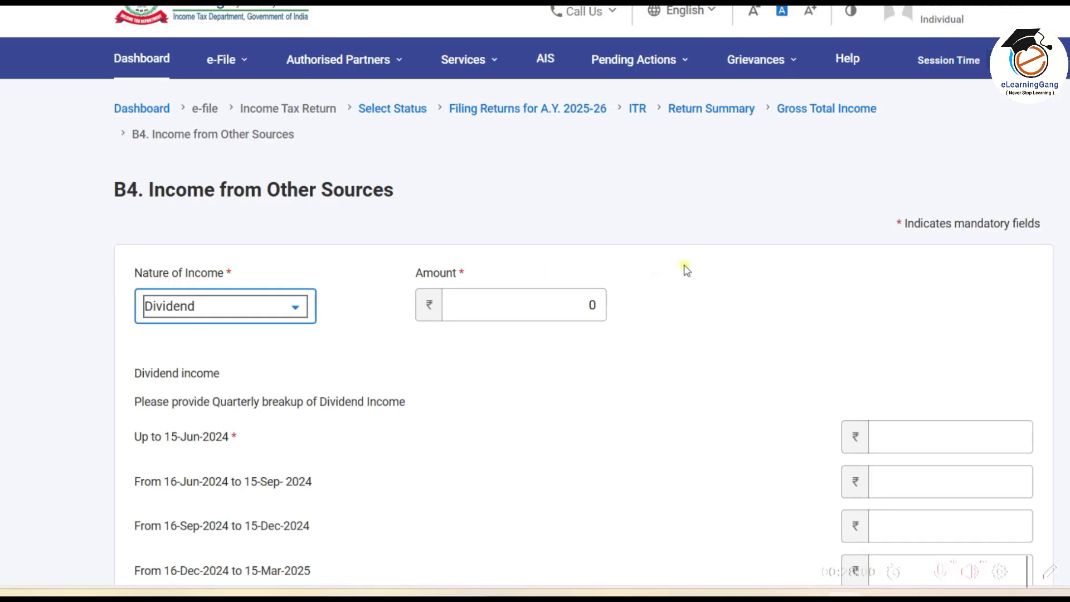
scroll(686, 270, "down", 3)
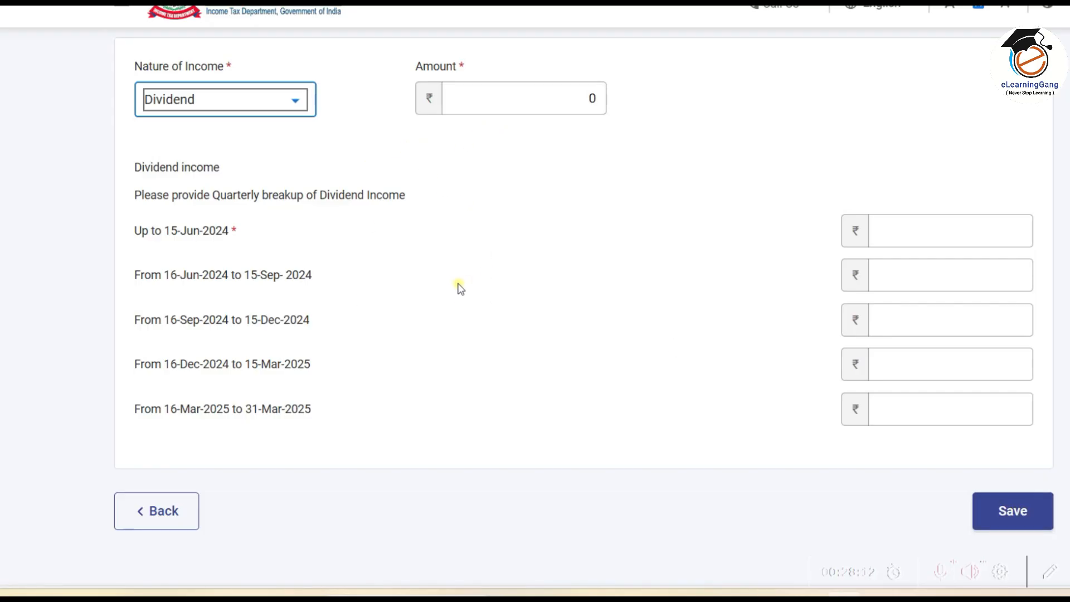
Step: Go back without saving the dividend and dismiss the Not Applicable notice
left_click(165, 515)
left_click(614, 369)
scroll(614, 369, "down", 20)
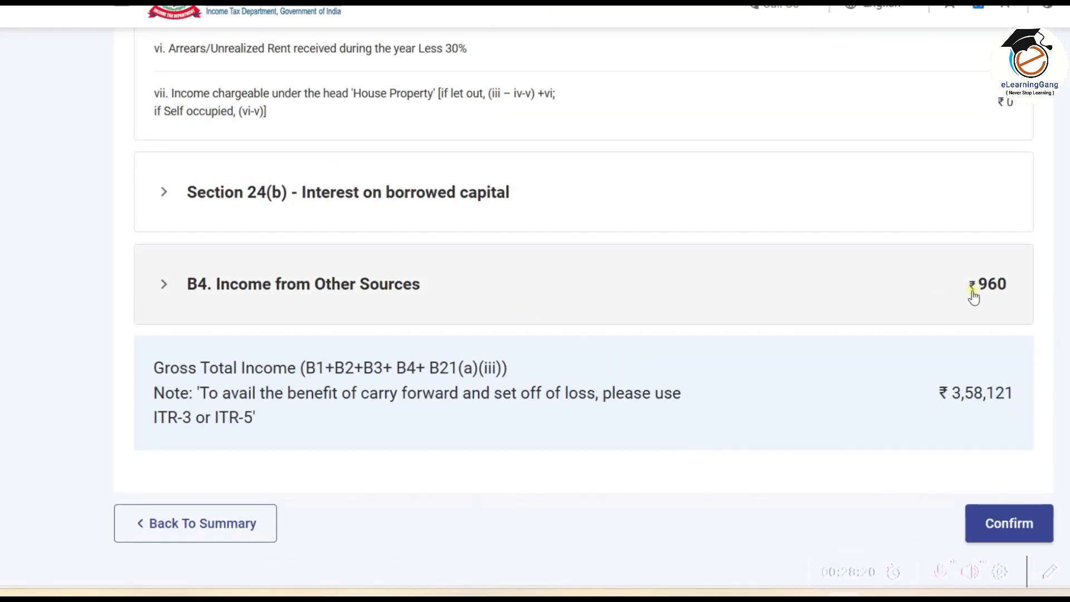
scroll(998, 387, "down", 3)
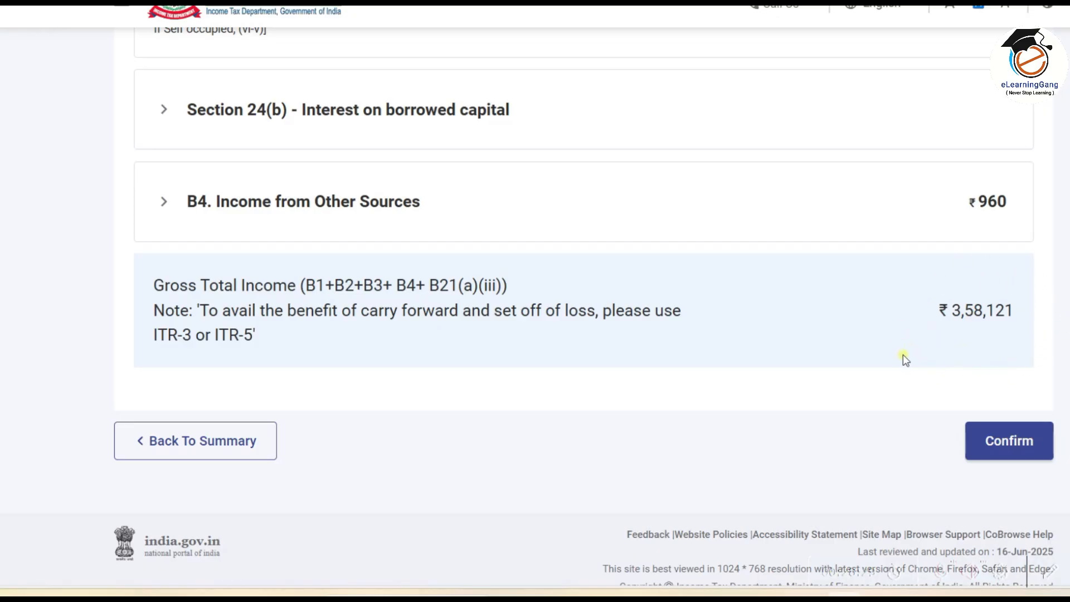
Step: Confirm the Gross Total Income of ₹3,58,121
left_click(1003, 453)
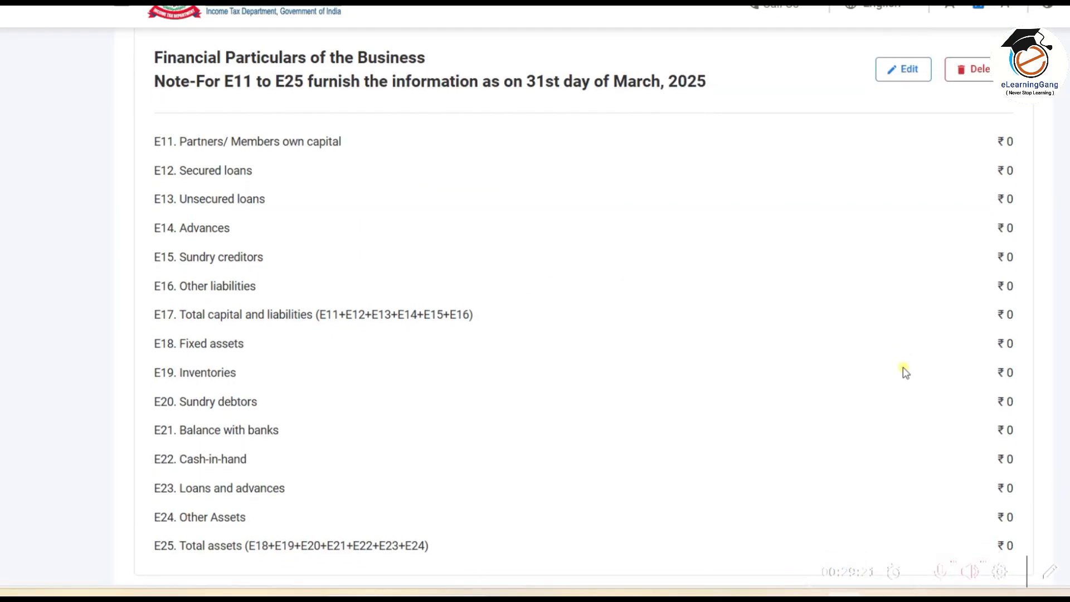
scroll(903, 369, "down", 1)
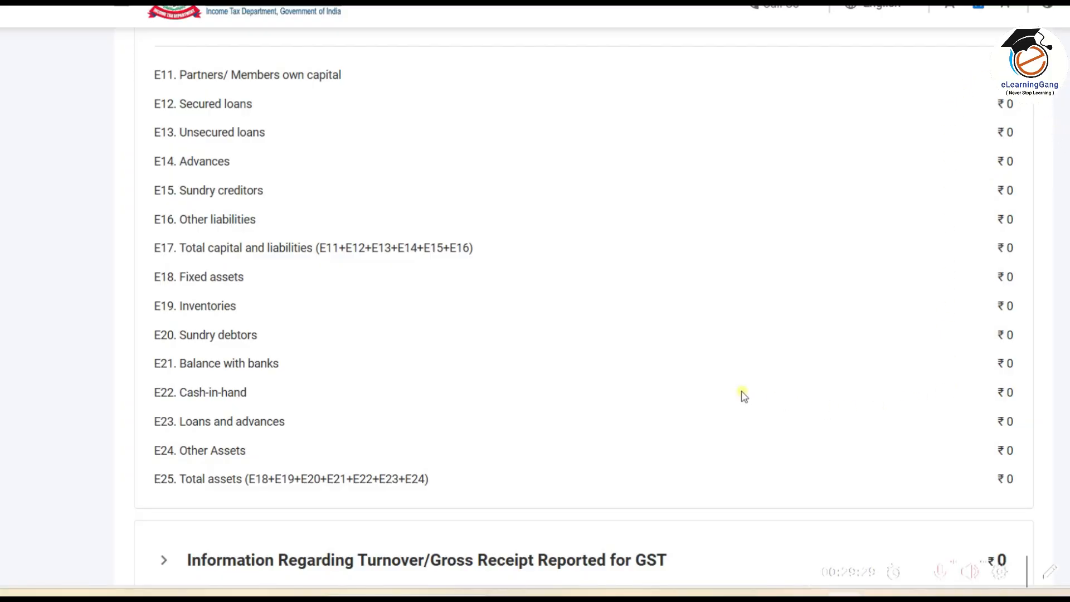
scroll(742, 395, "up", 3)
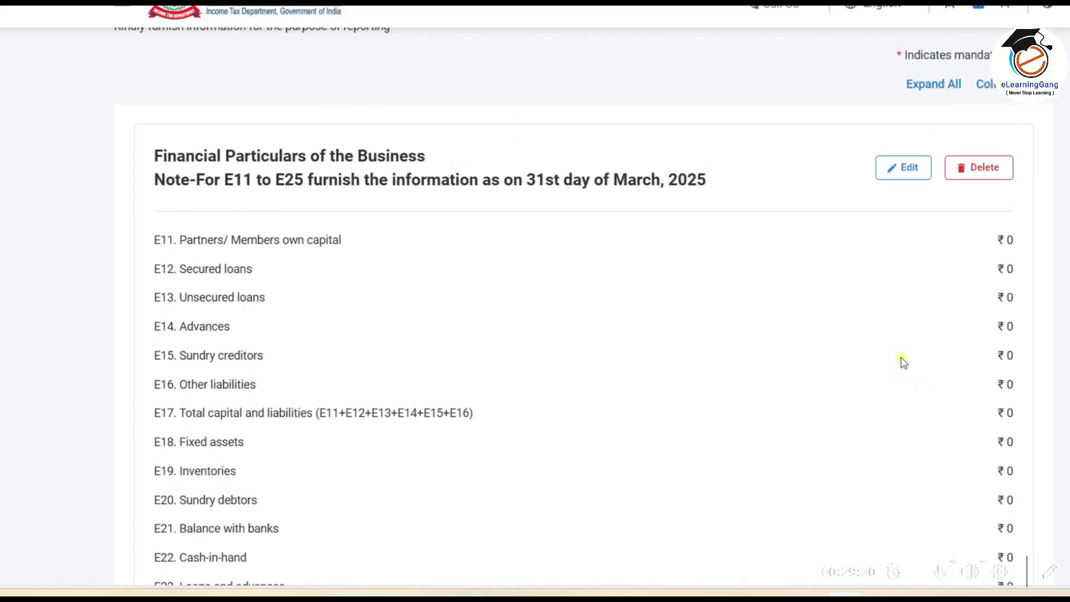
Step: Enter inventories 34890, sundry debtors 19850 and cash-in-hand 115506 in Financial Particulars and save
left_click(907, 170)
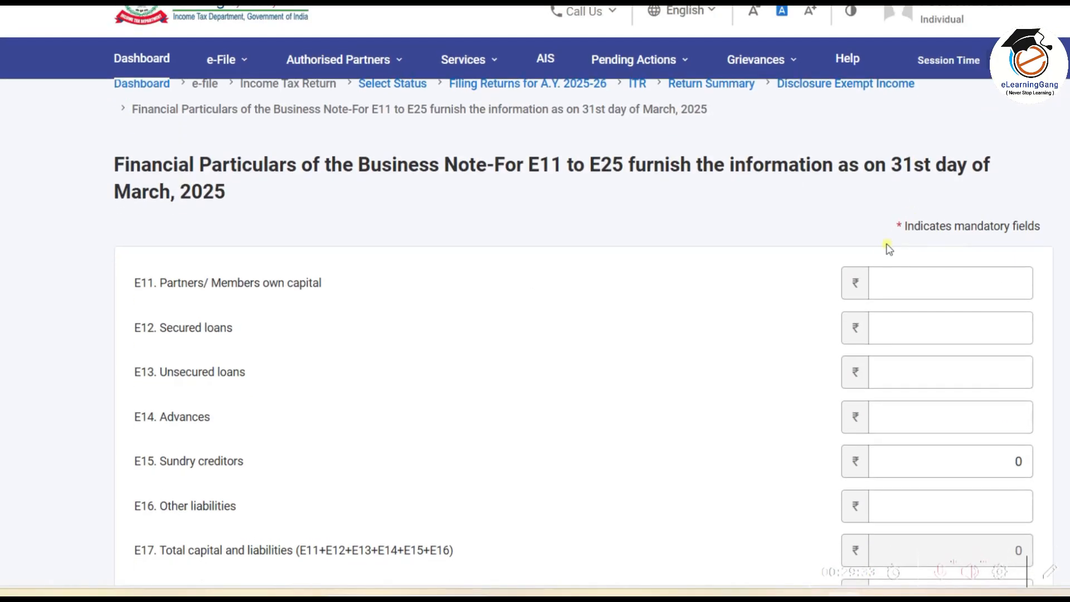
scroll(892, 251, "down", 4)
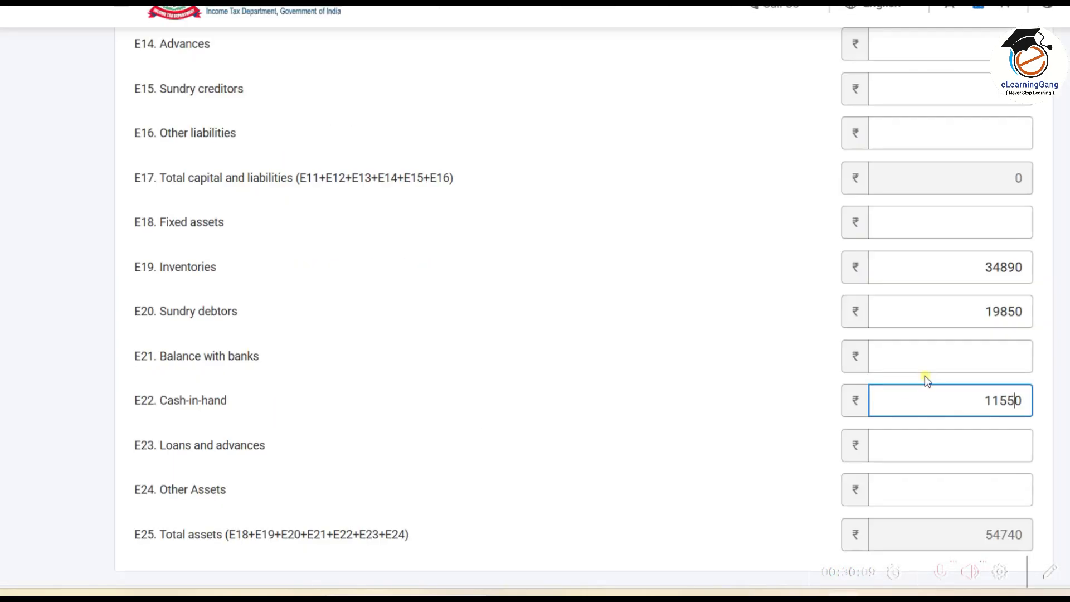
left_click(245, 409)
left_click_drag(245, 408, 301, 395)
left_click_drag(239, 315, 273, 303)
left_click_drag(223, 271, 264, 268)
left_click_drag(245, 89, 271, 82)
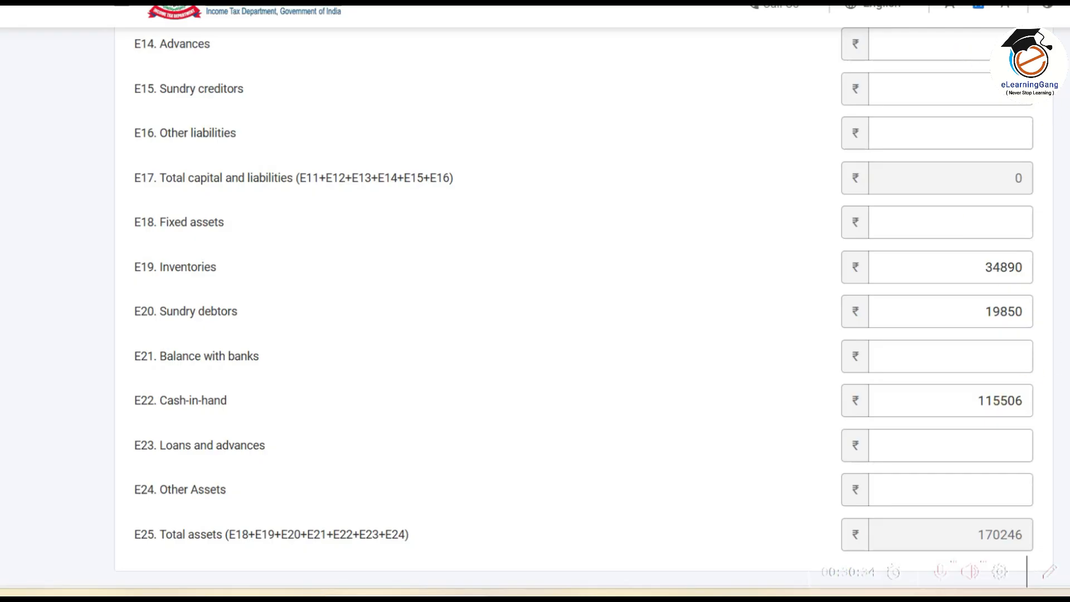
scroll(1026, 571, "down", 3)
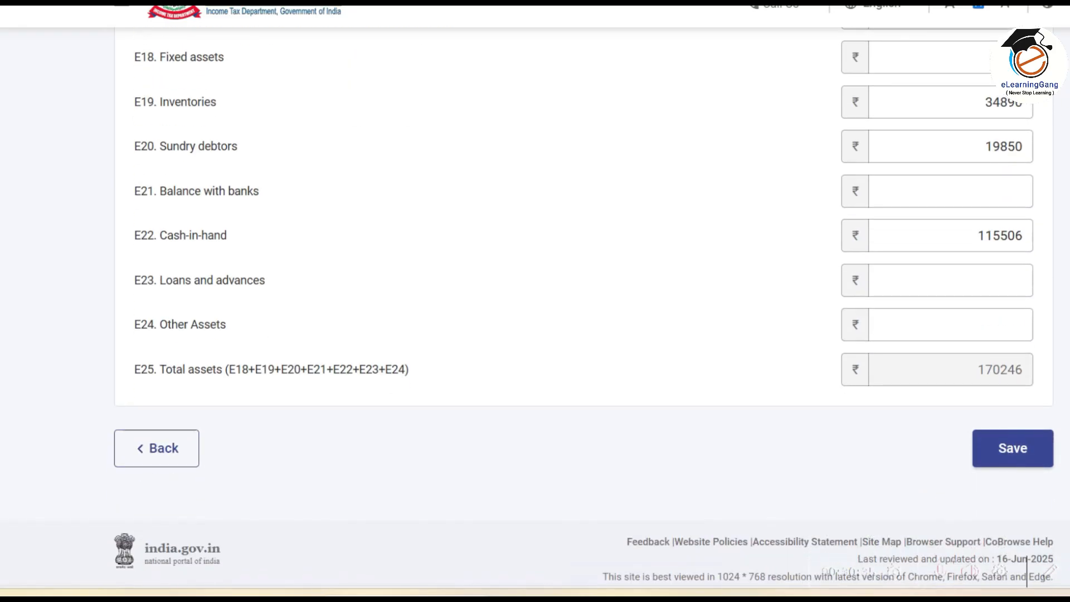
left_click(1023, 455)
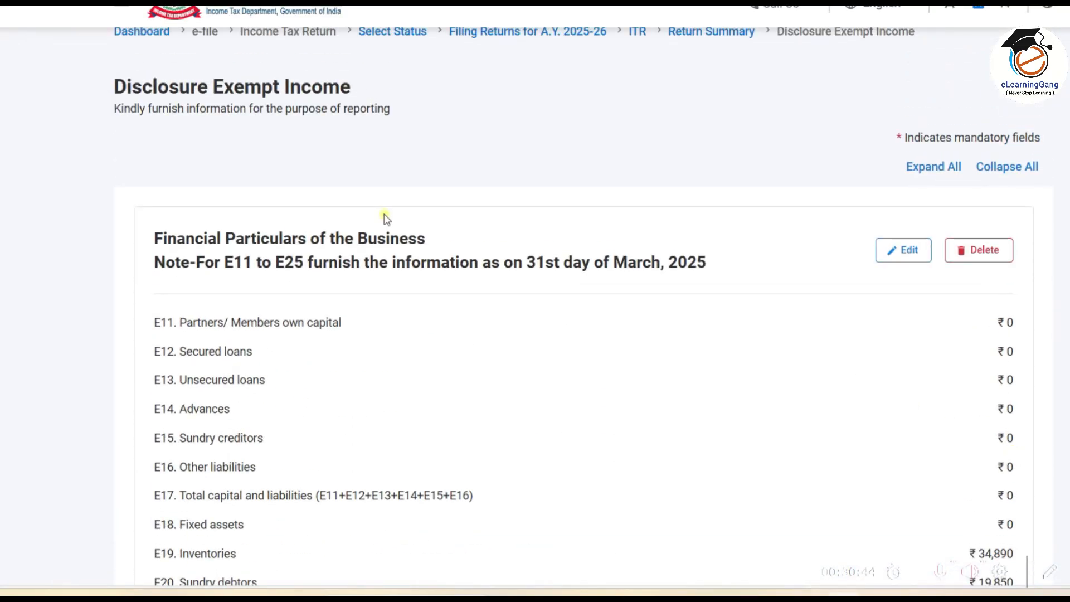
Step: Open the GST turnover breakup, then back out without adding any GSTIN entry
scroll(384, 218, "down", 4)
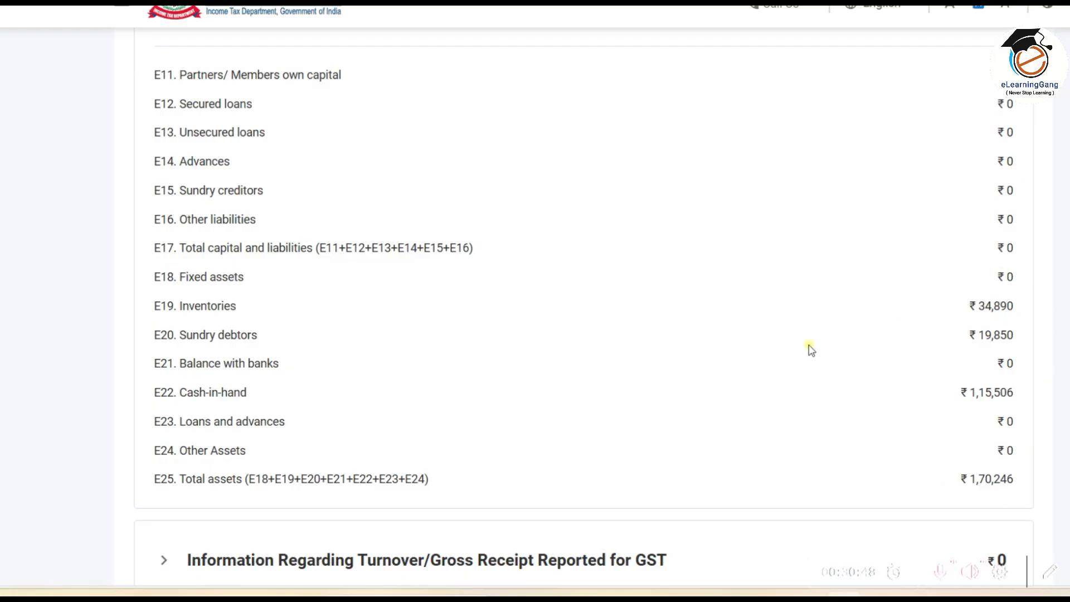
scroll(756, 298, "down", 5)
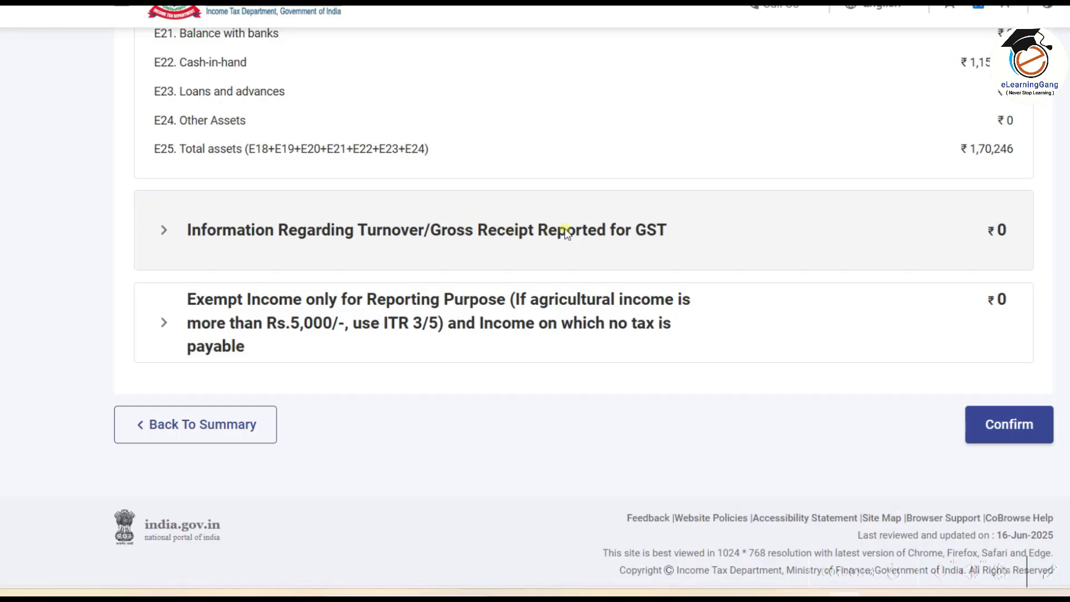
left_click(493, 237)
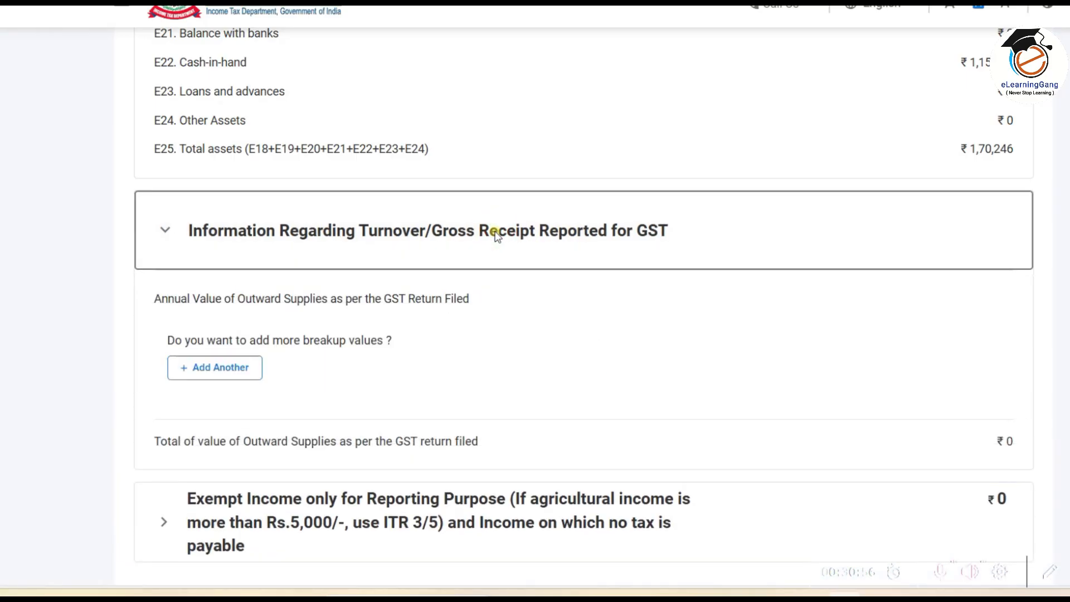
left_click(241, 372)
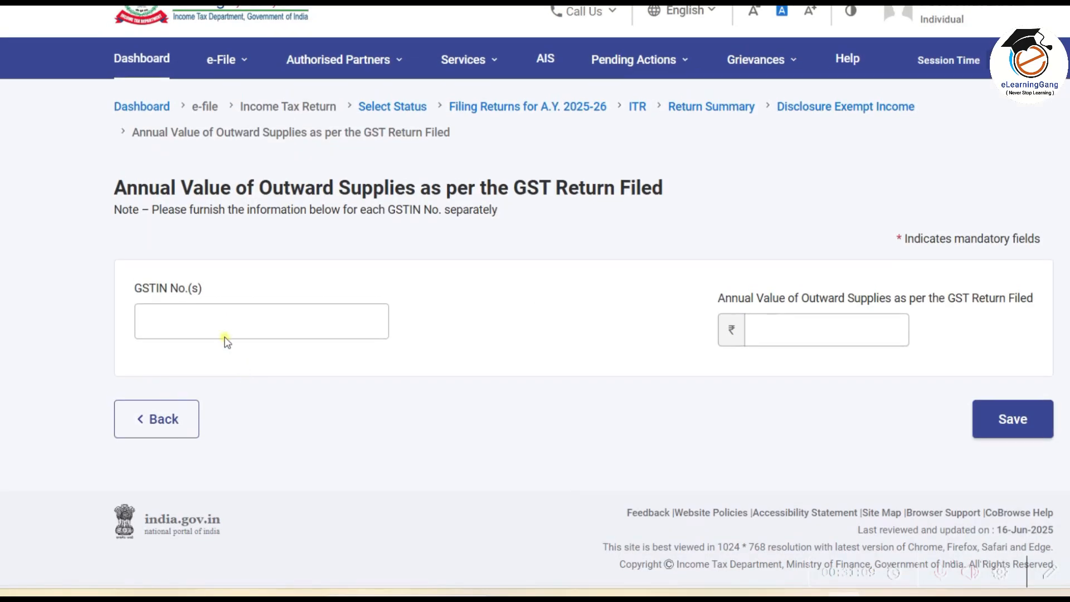
left_click(271, 325)
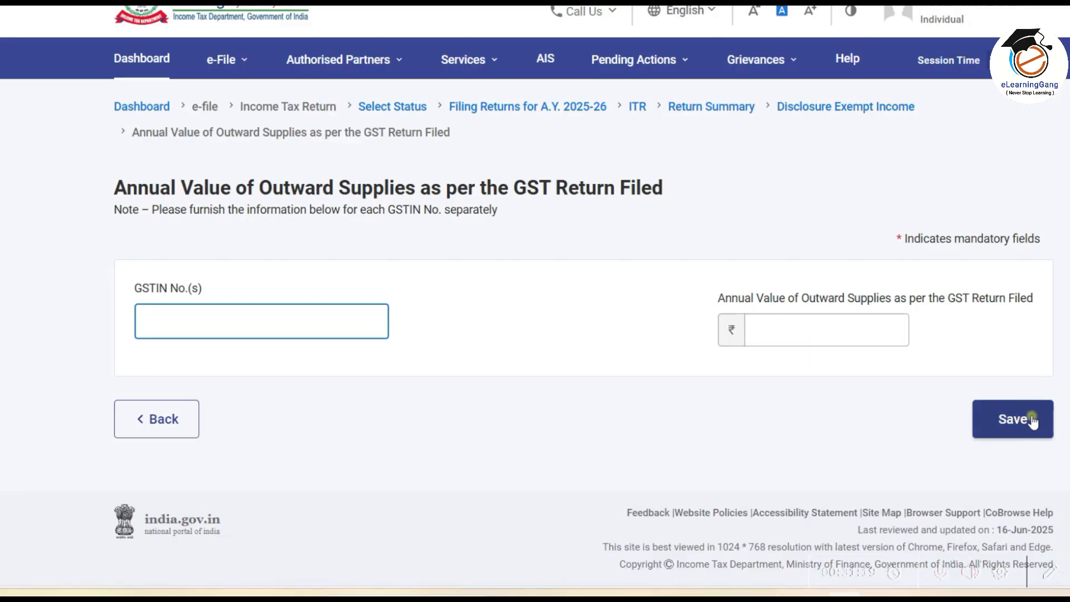
left_click(161, 419)
Step: Scroll down to the Exempt Income for Reporting Purpose section
scroll(551, 299, "down", 8)
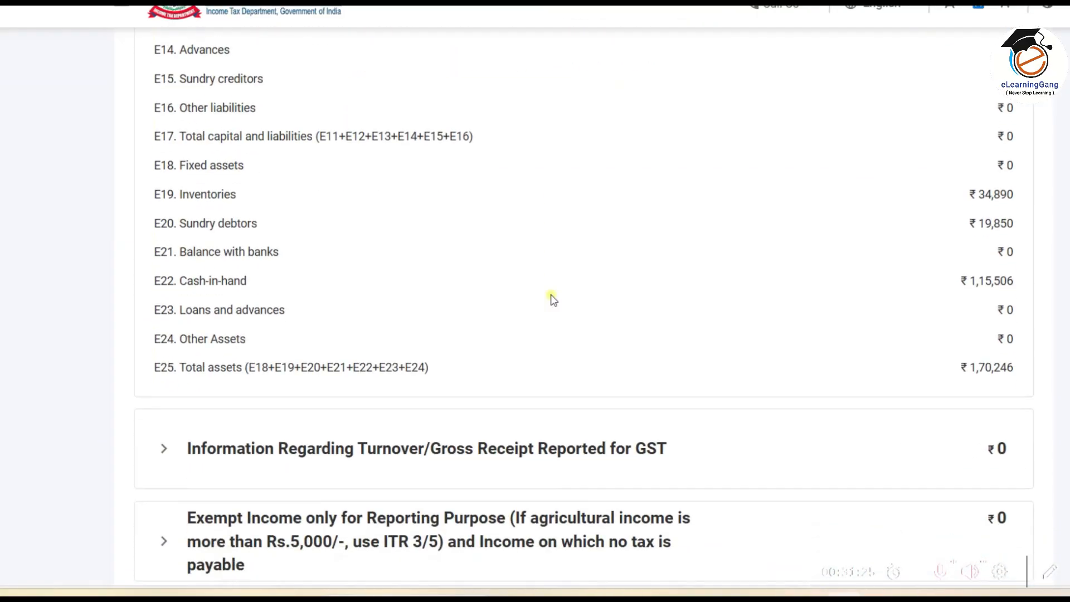
scroll(551, 298, "down", 3)
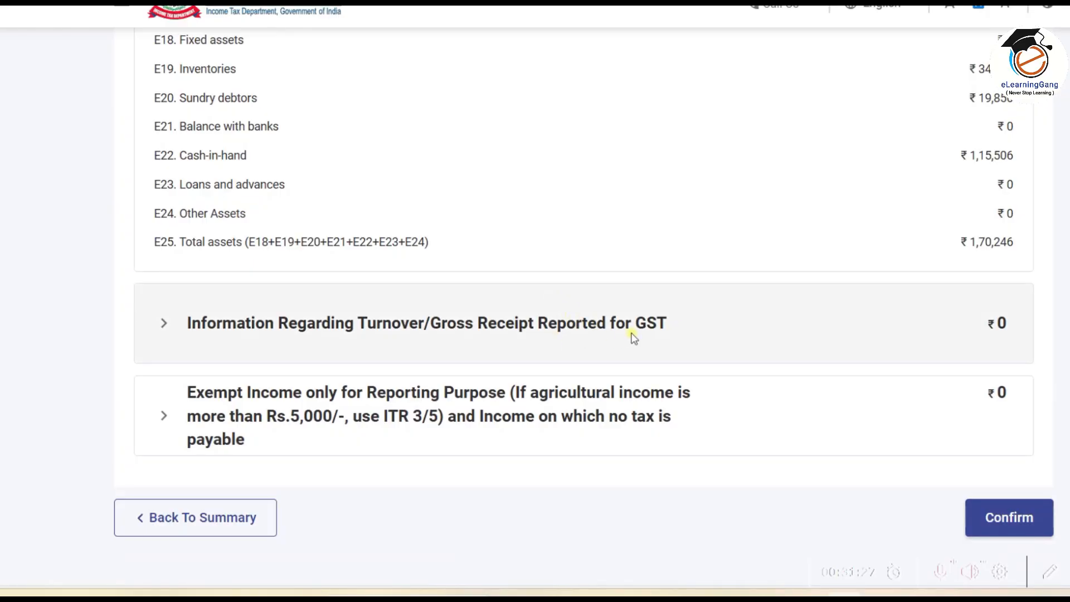
scroll(634, 338, "down", 2)
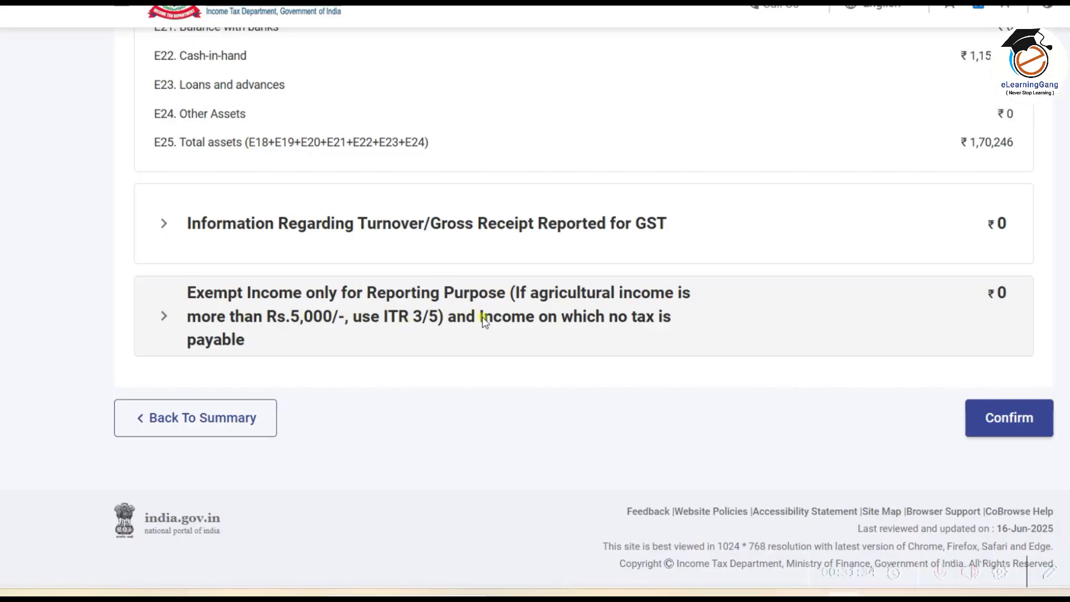
scroll(426, 333, "down", 3)
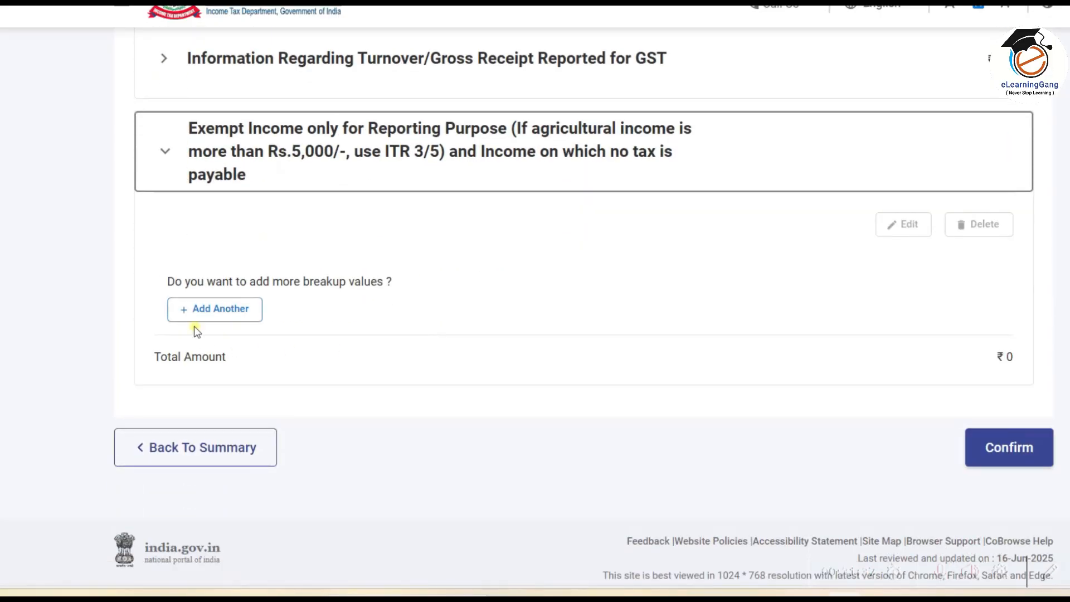
left_click(241, 308)
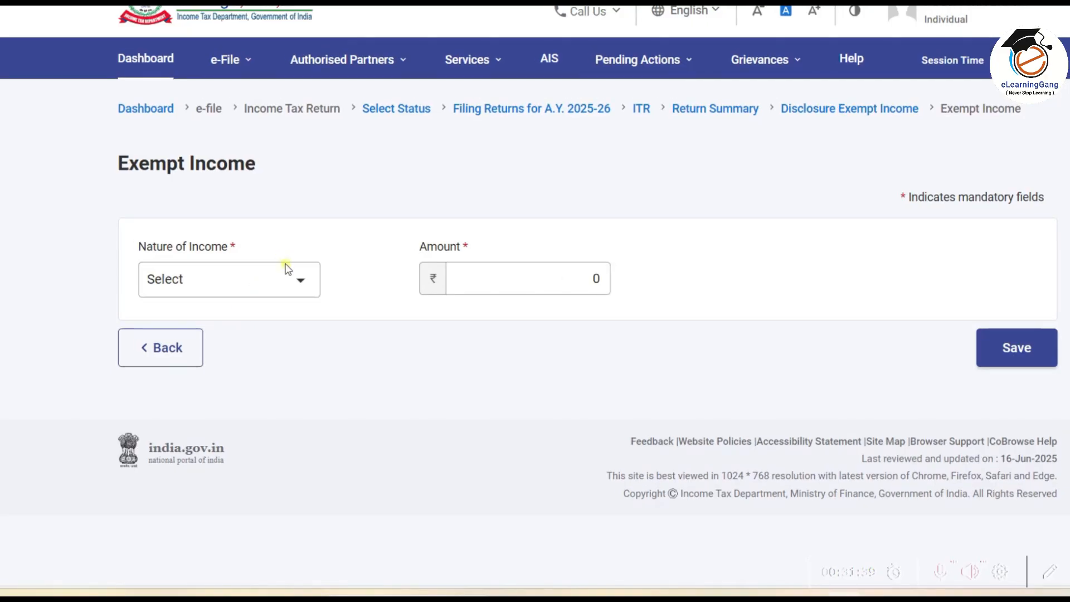
left_click(300, 282)
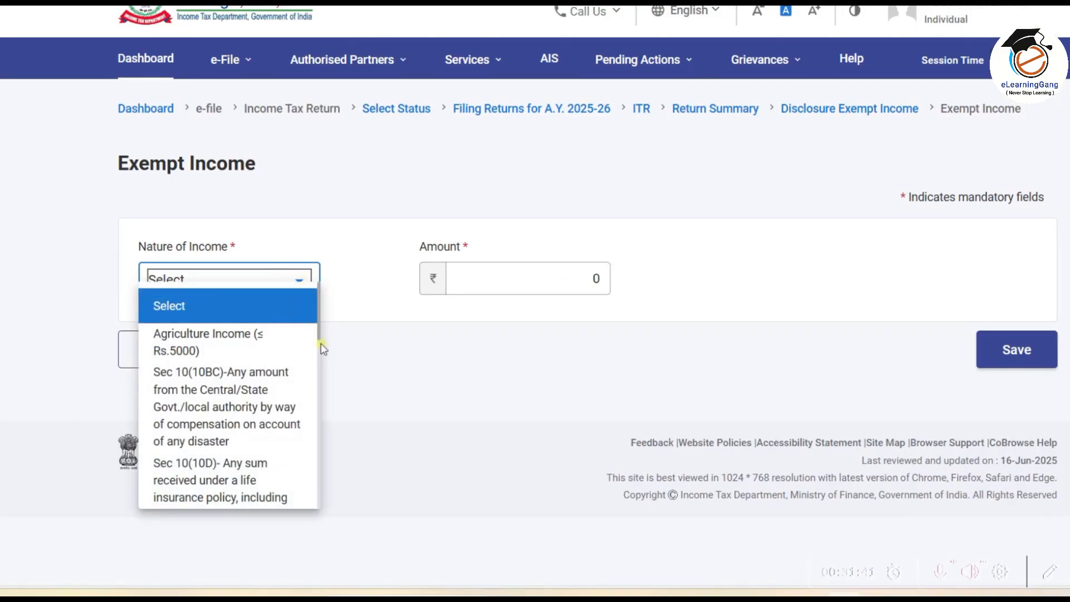
mouse_move(319, 313)
left_mouse_down()
mouse_move(316, 496)
mouse_move(325, 318)
left_mouse_up()
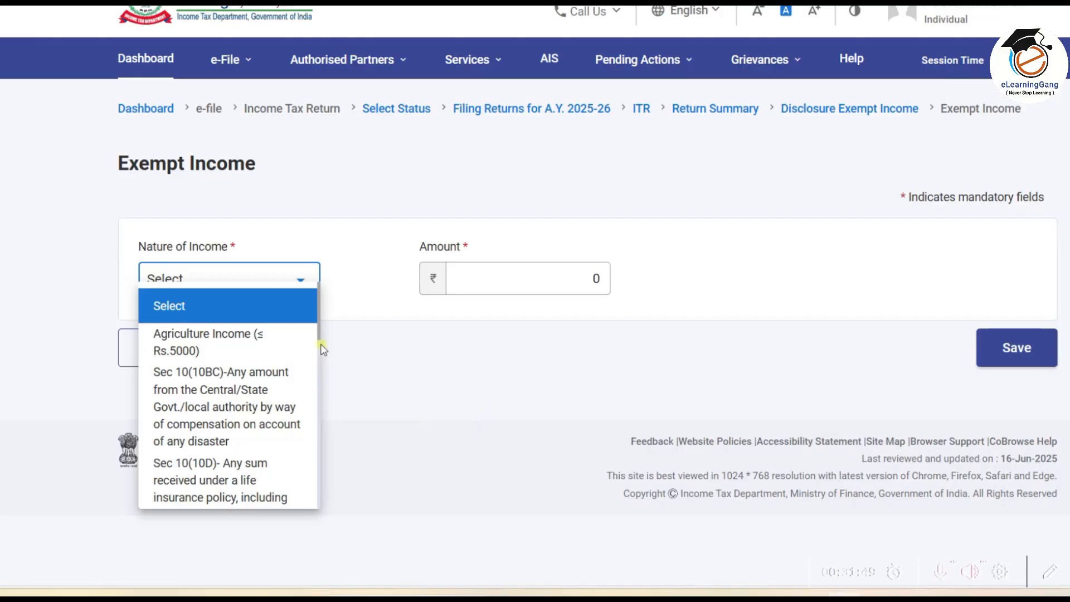
left_click_drag(319, 309, 316, 483)
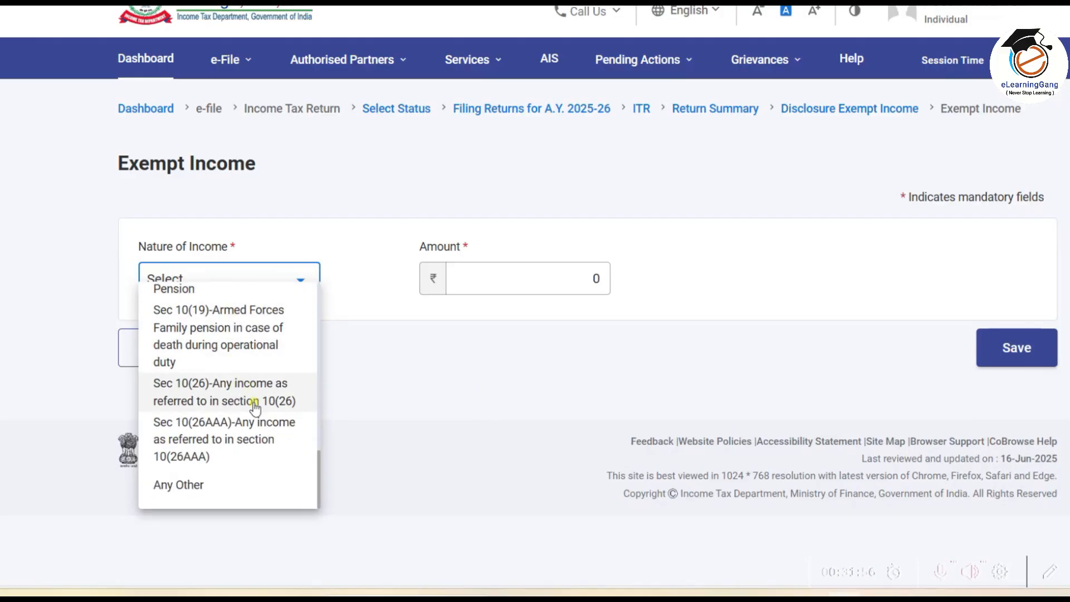
left_click(203, 484)
left_click(508, 279)
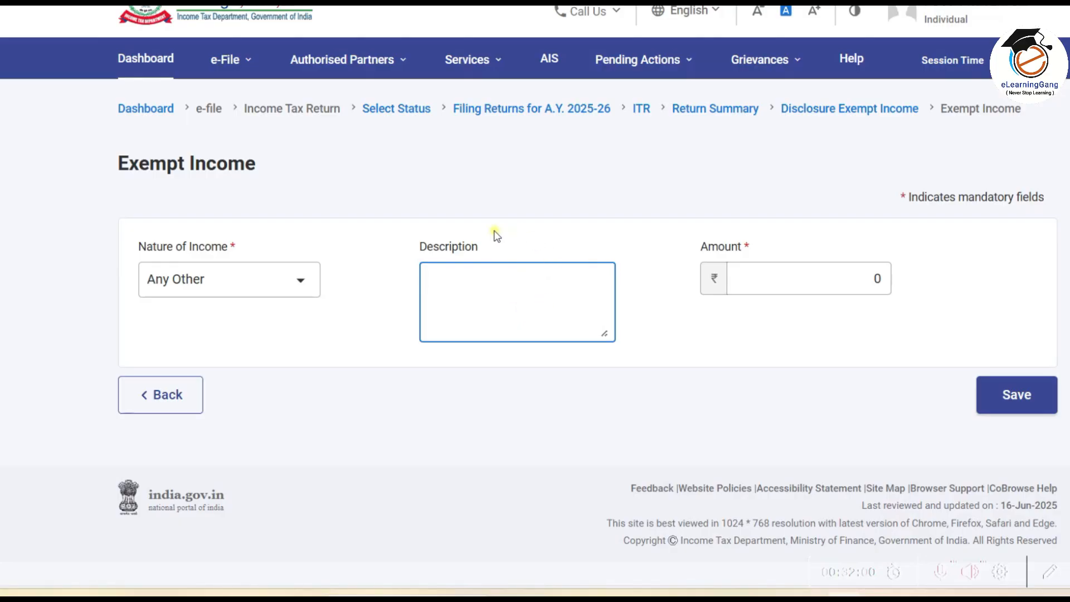
left_click(818, 277)
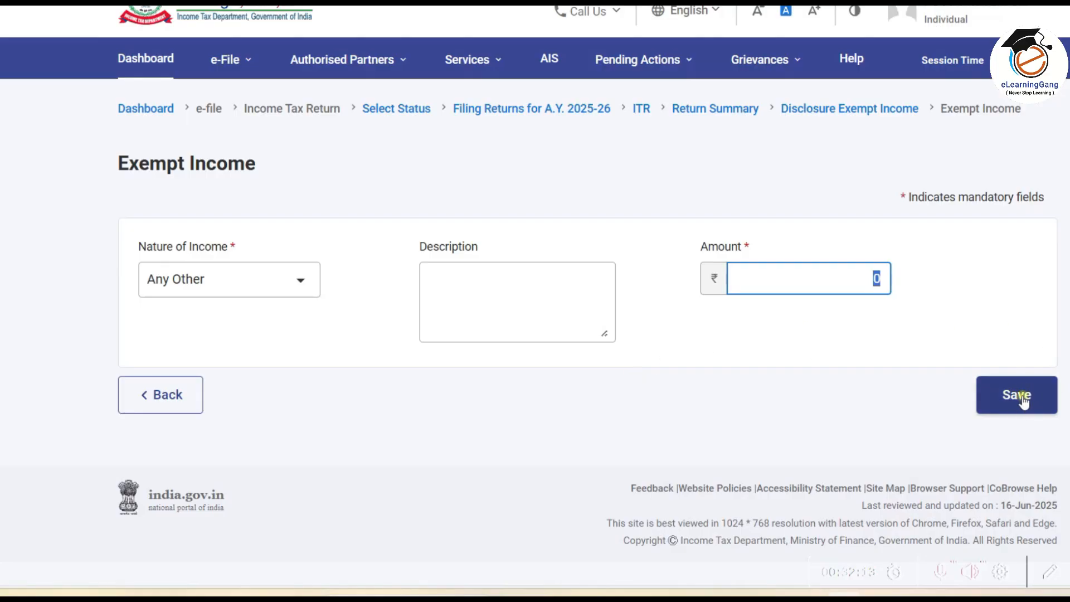
left_click(184, 397)
scroll(640, 313, "down", 10)
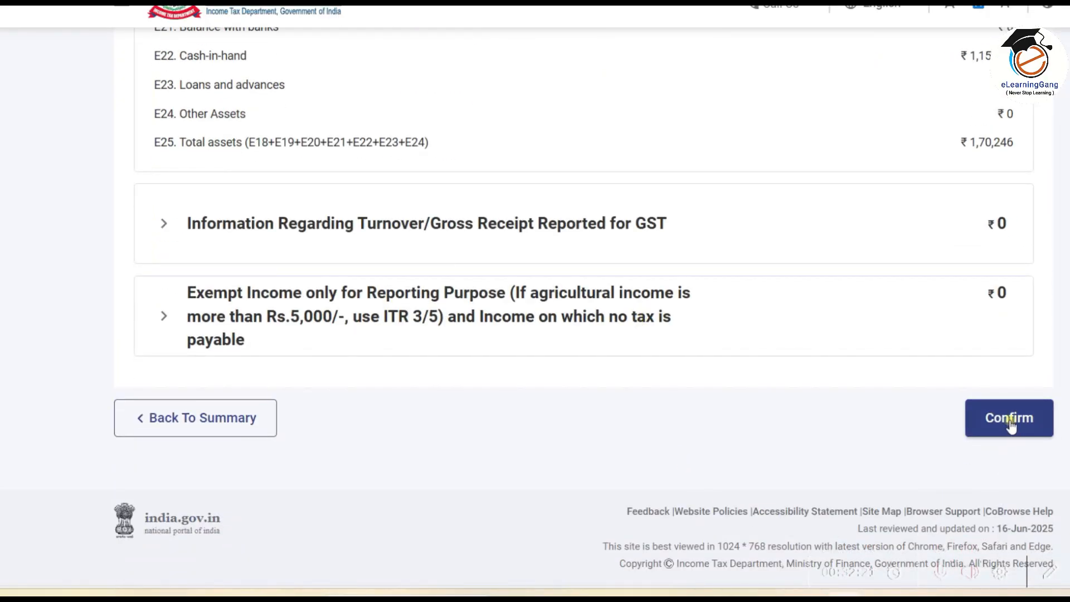
Step: Confirm Disclosure Exempt Income and begin filling sale and cost values in LTCG u/s 112A
left_click(1009, 419)
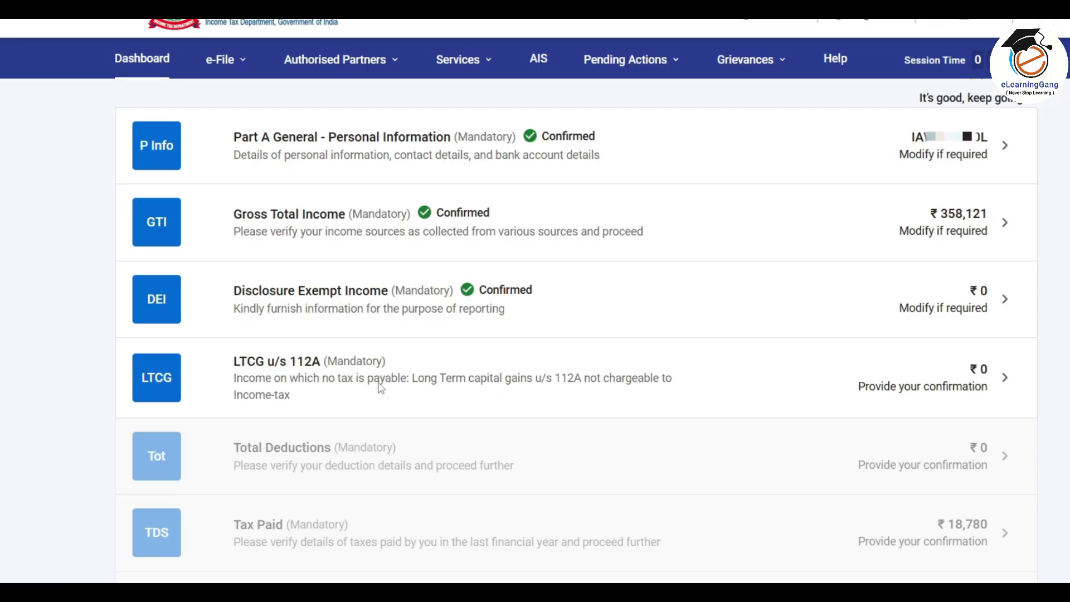
left_click(743, 382)
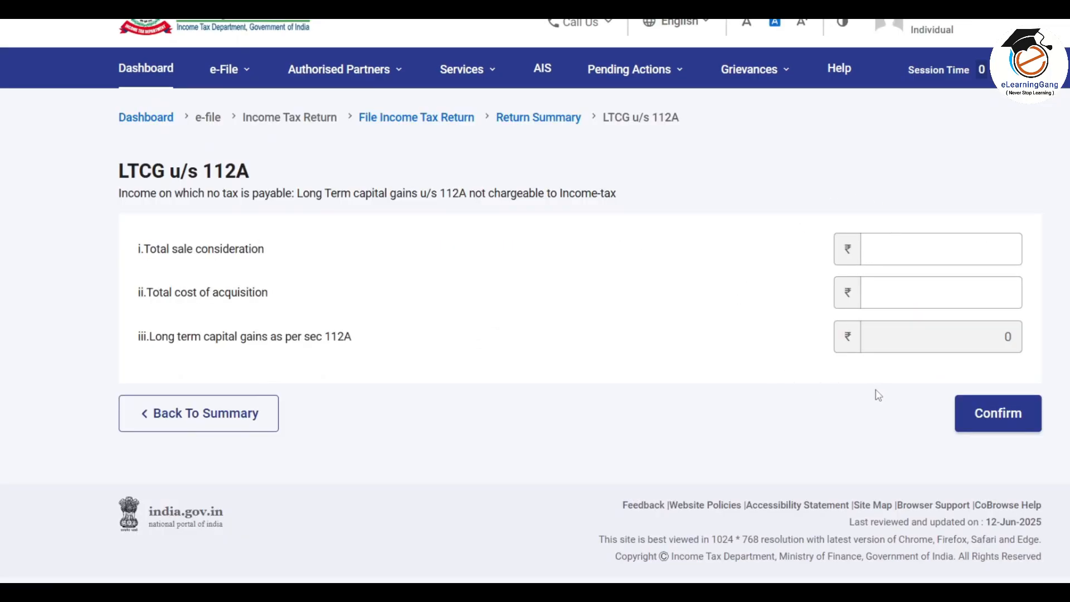
left_click(901, 254)
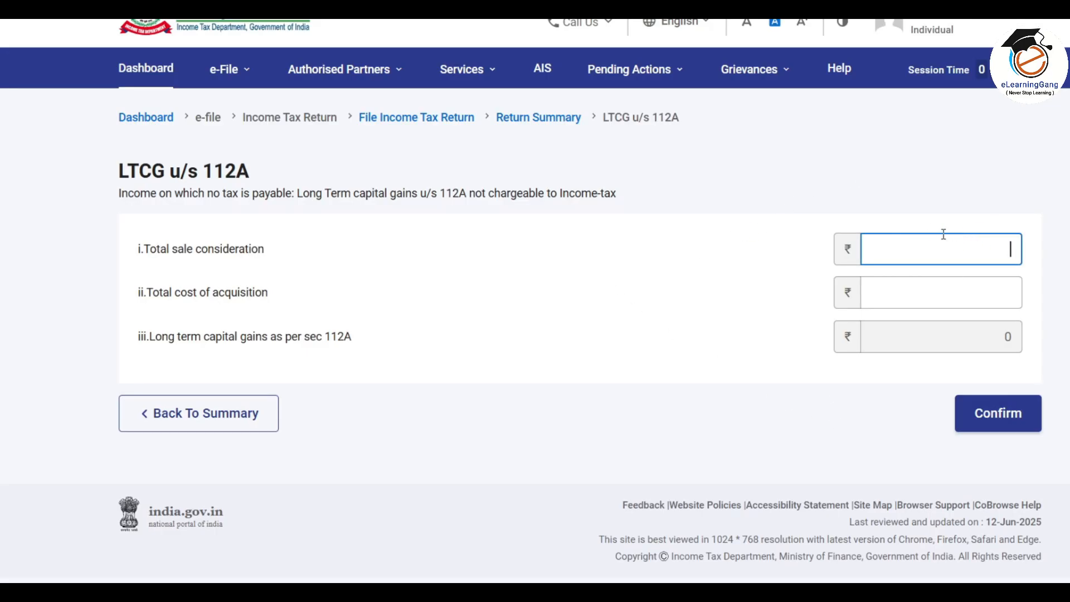
left_click(974, 286)
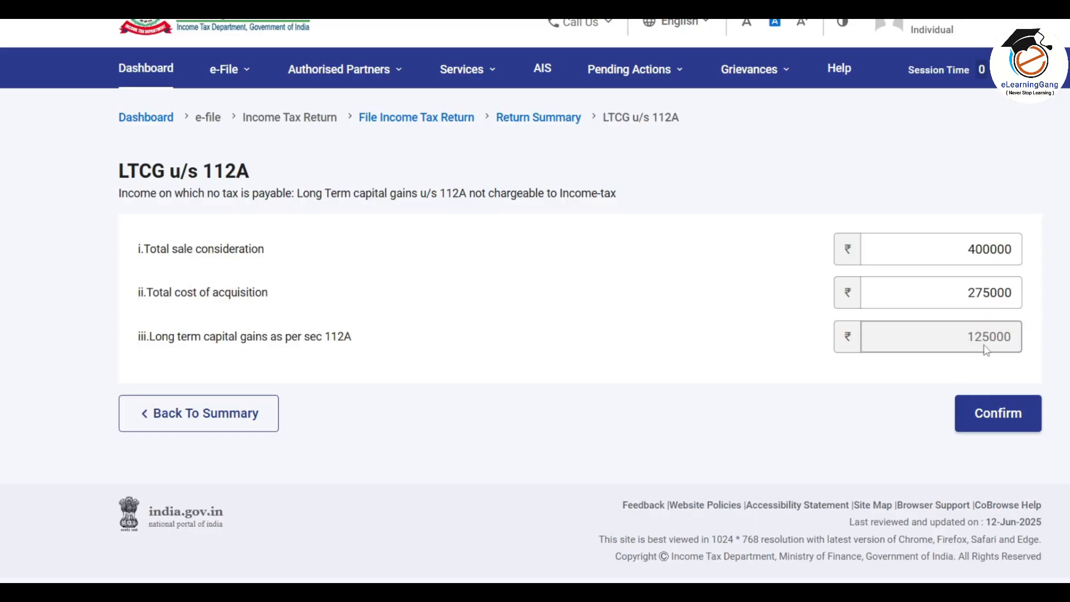
left_click(967, 307)
Step: Reset LTCG 112A sale consideration and cost of acquisition to 0 and confirm the schedule
left_click_drag(945, 248, 1060, 254)
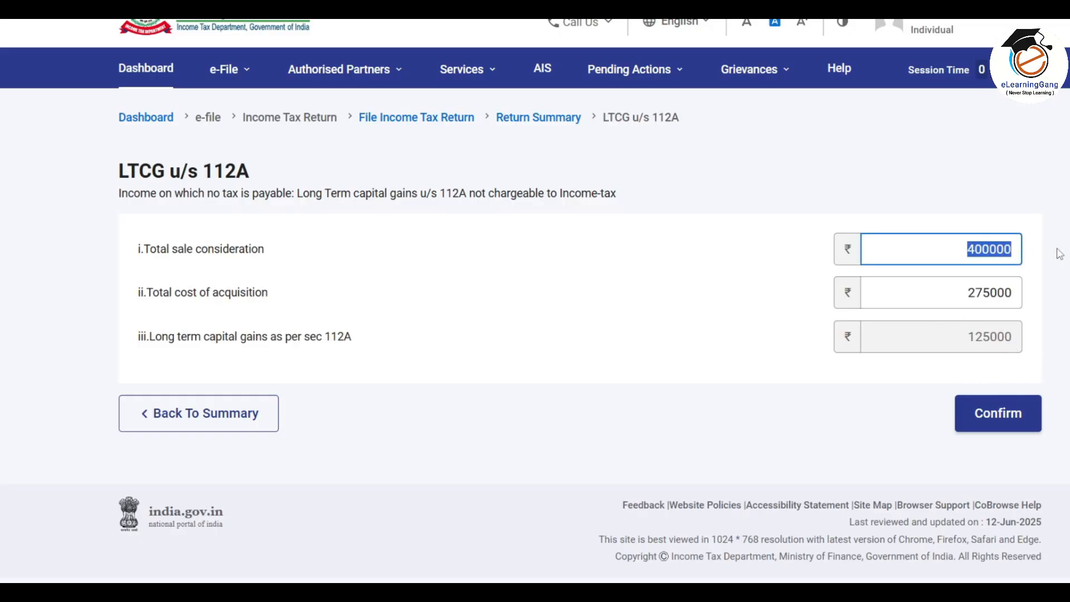
type("0")
left_click(1009, 289)
type("0")
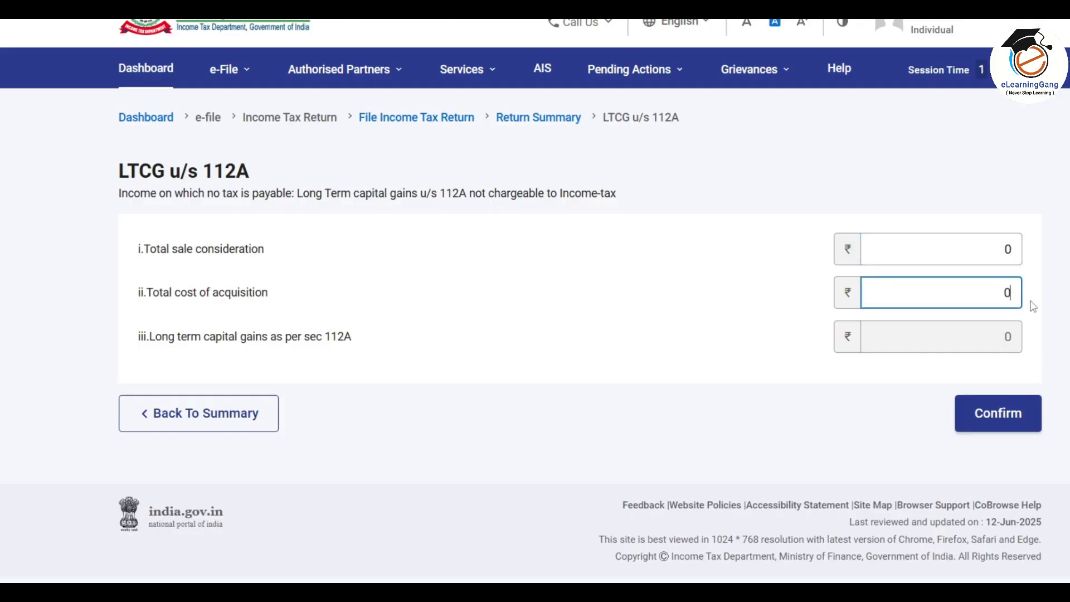
left_click(1011, 417)
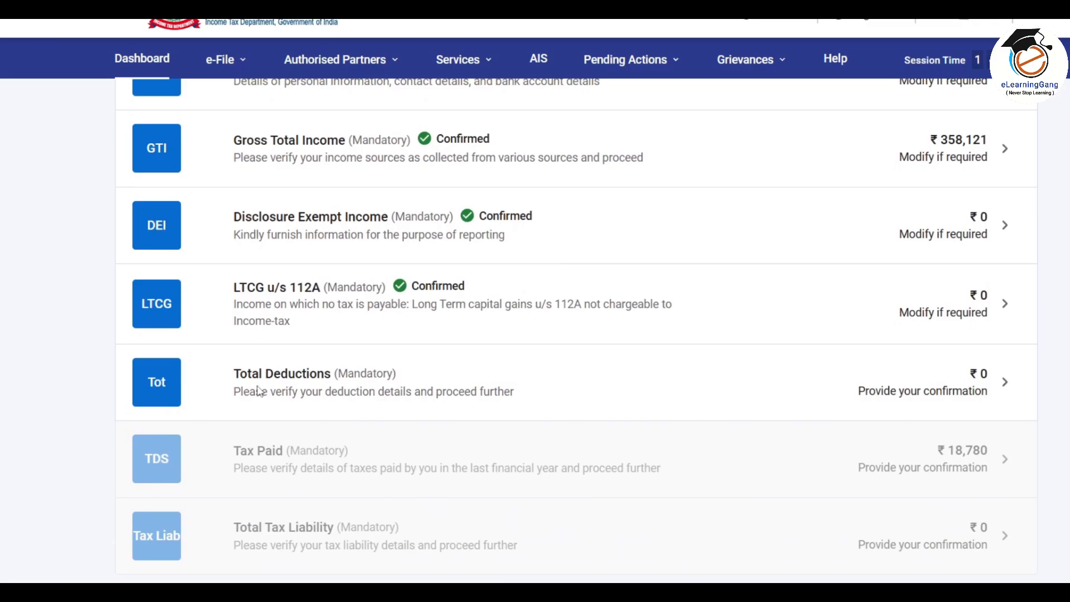
Step: Review the Total Deductions schedule and confirm it at ₹0
left_click(667, 385)
scroll(667, 381, "up", 5)
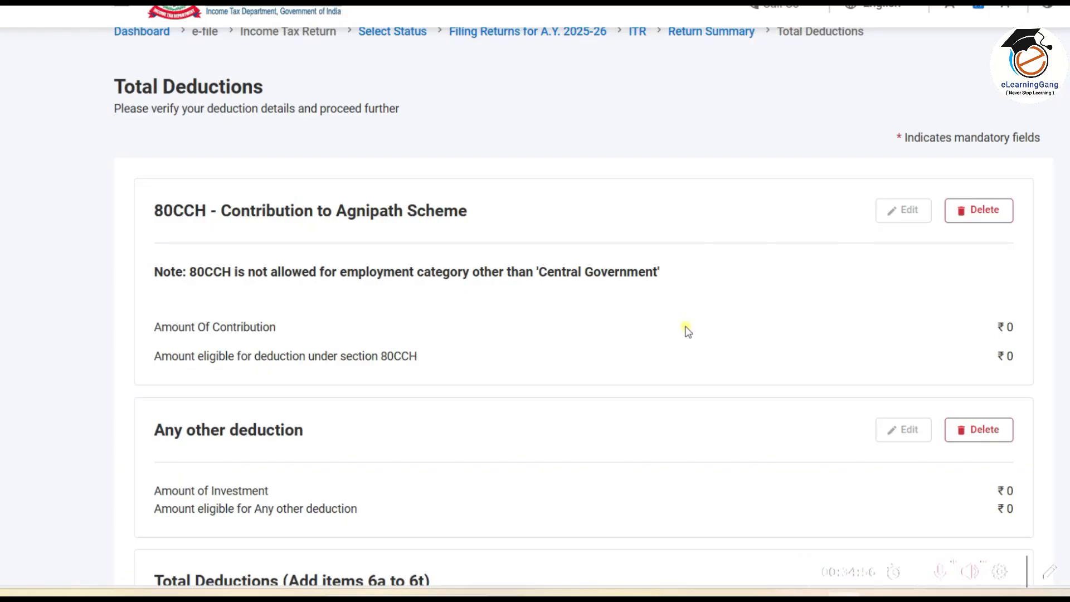
scroll(687, 331, "down", 2)
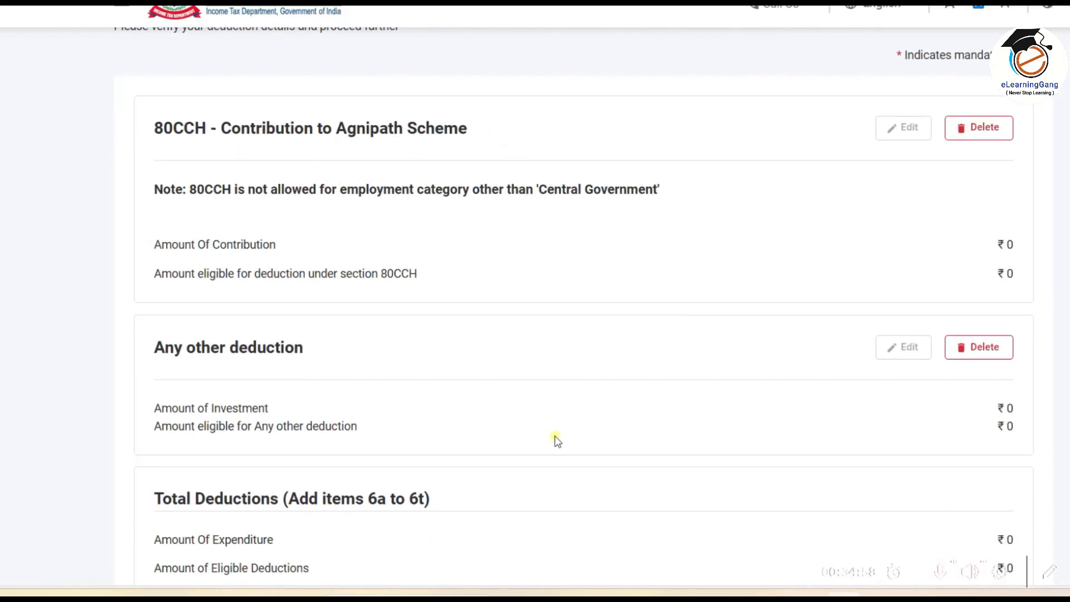
scroll(557, 442, "down", 3)
scroll(557, 442, "up", 3)
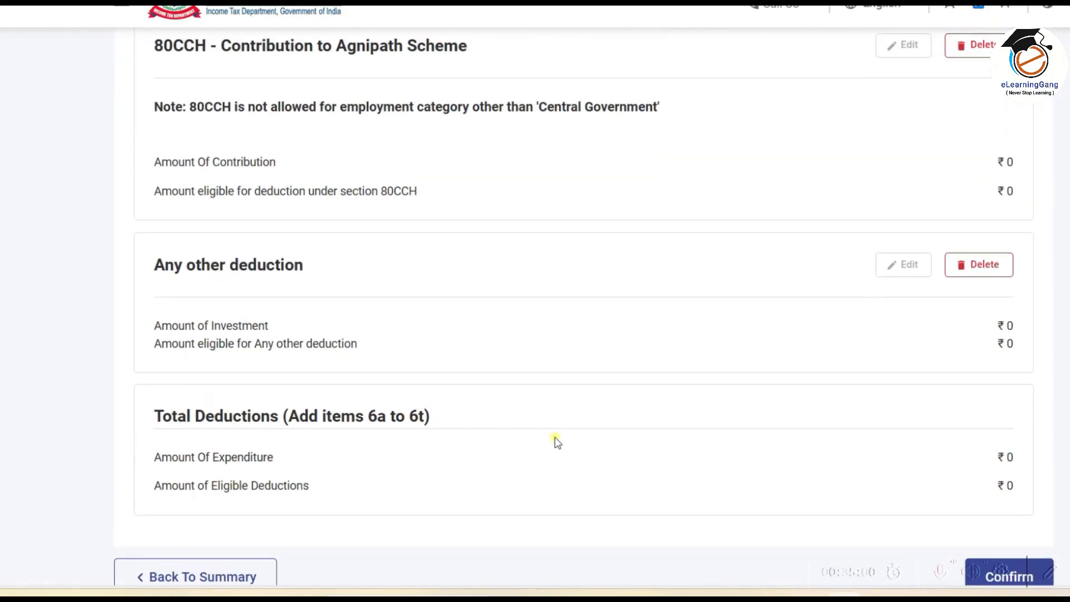
scroll(557, 442, "up", 3)
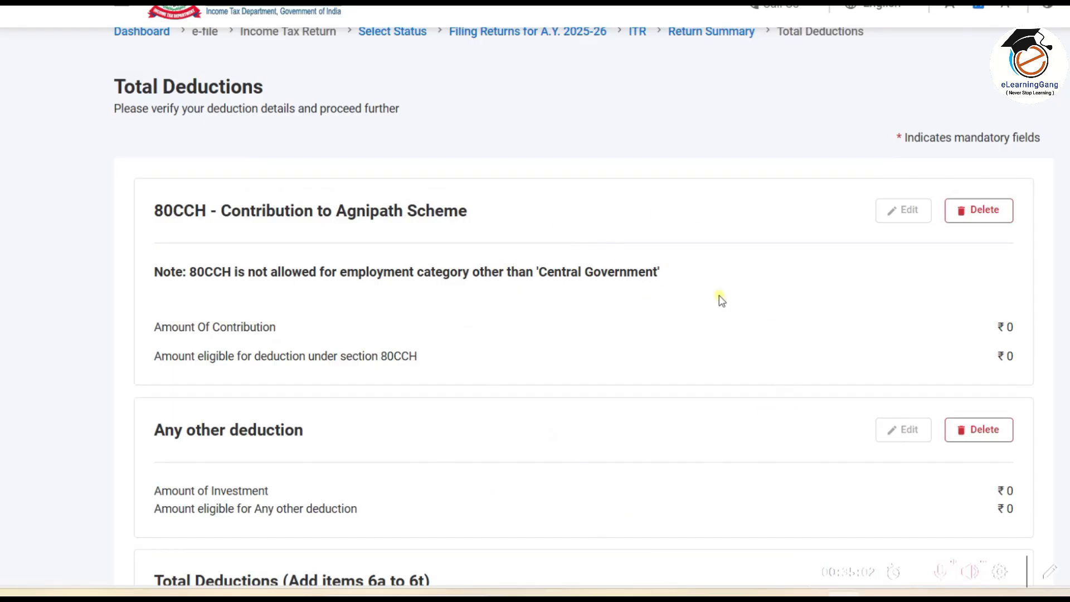
scroll(623, 360, "down", 8)
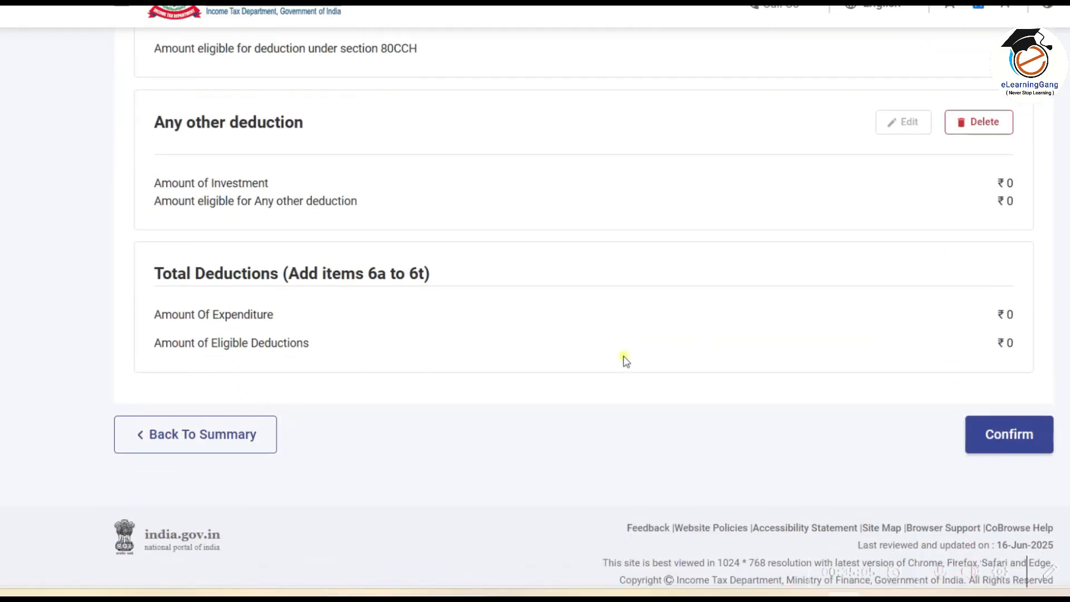
left_click(1023, 421)
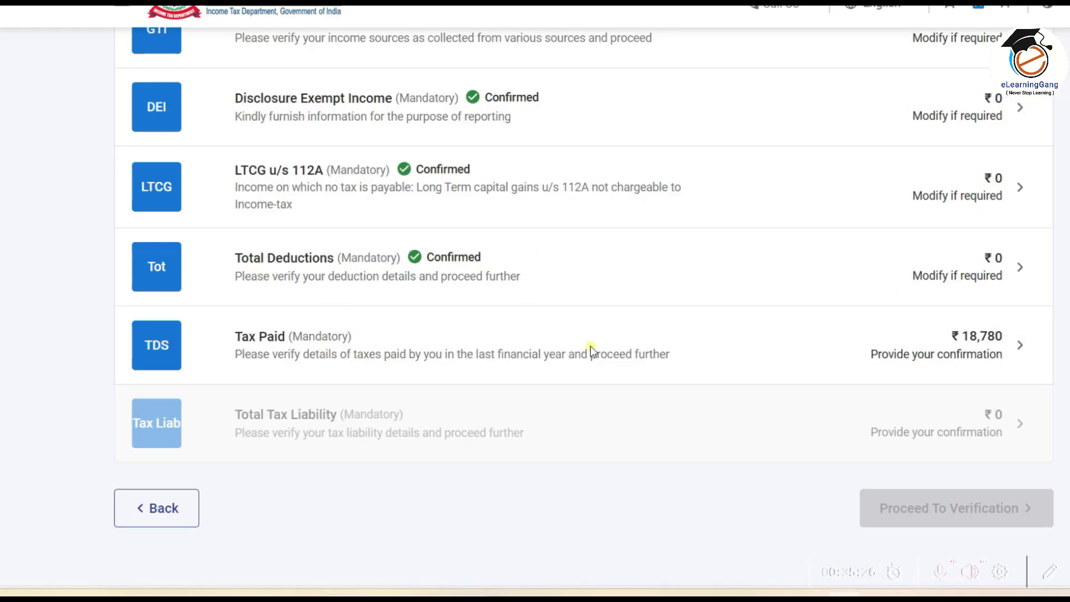
Step: Open the Tax Paid schedule and briefly expand, then collapse, the Sch TDS1 salary details
left_click(763, 352)
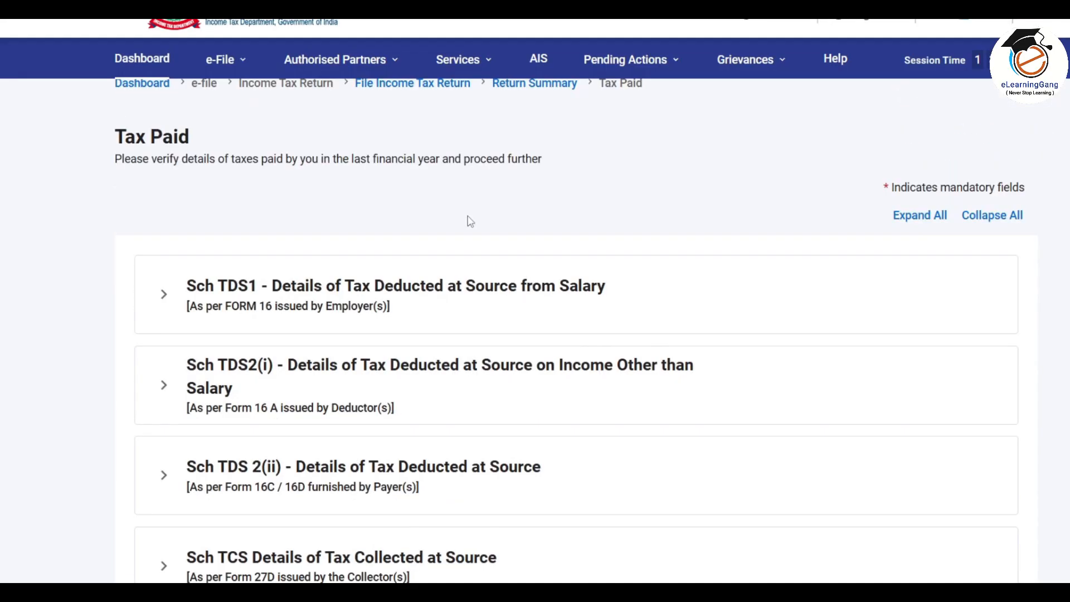
scroll(470, 221, "down", 3)
scroll(469, 225, "up", 2)
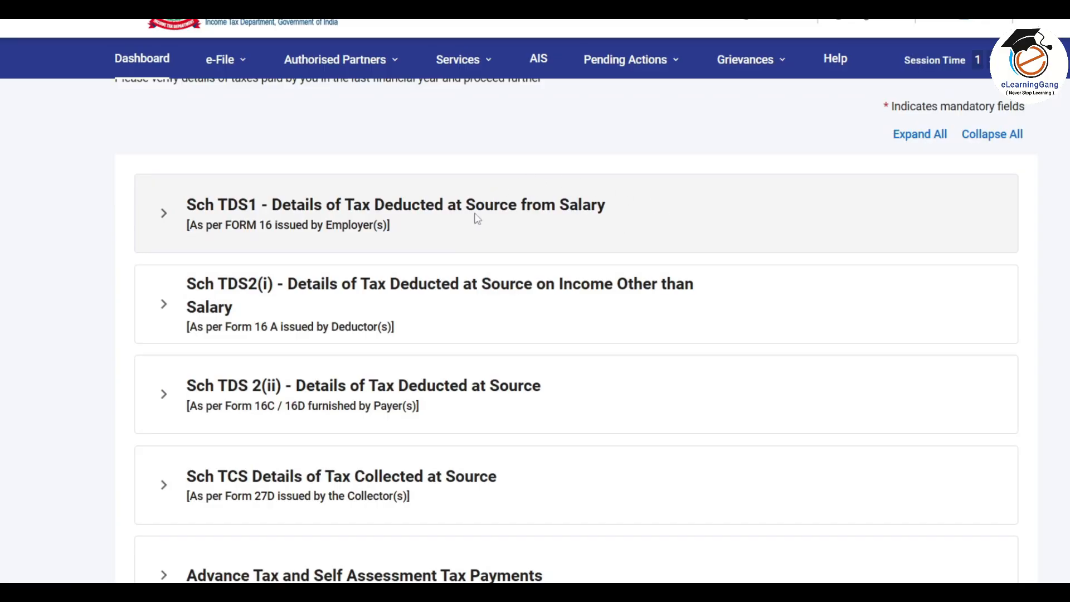
left_click(569, 215)
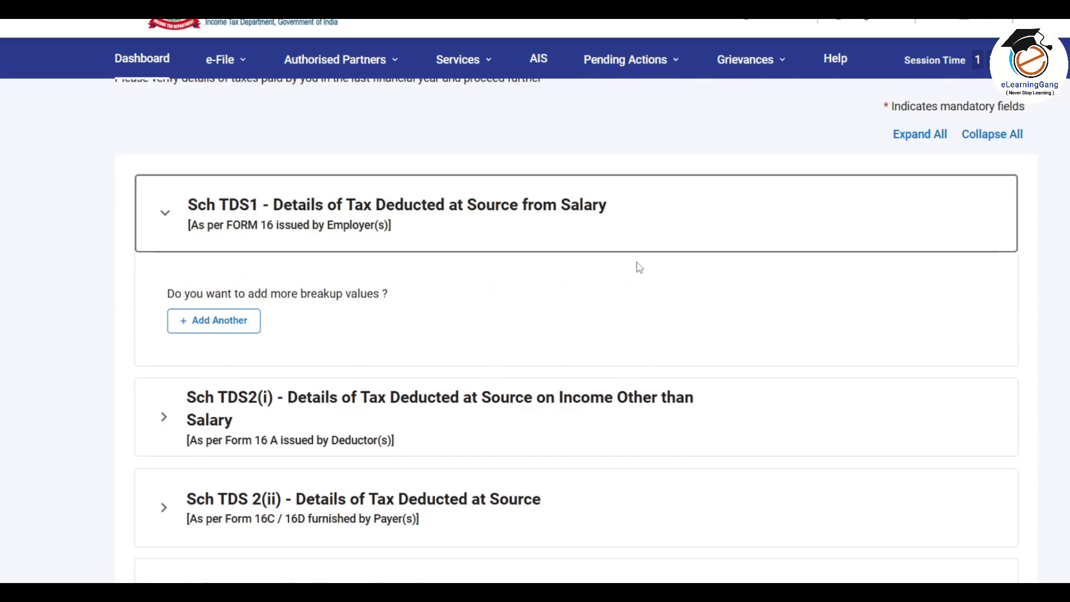
left_click(601, 219)
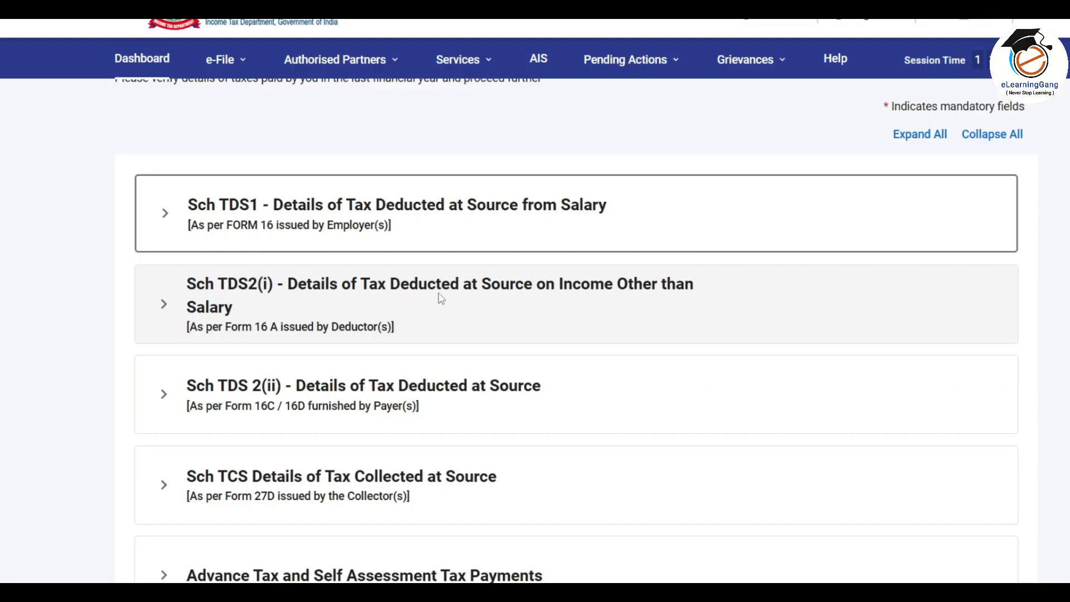
Step: Expand Sch TDS2(i) and review all columns of its ₹18,780 TDS on ₹1,87,800 entry
left_click(561, 308)
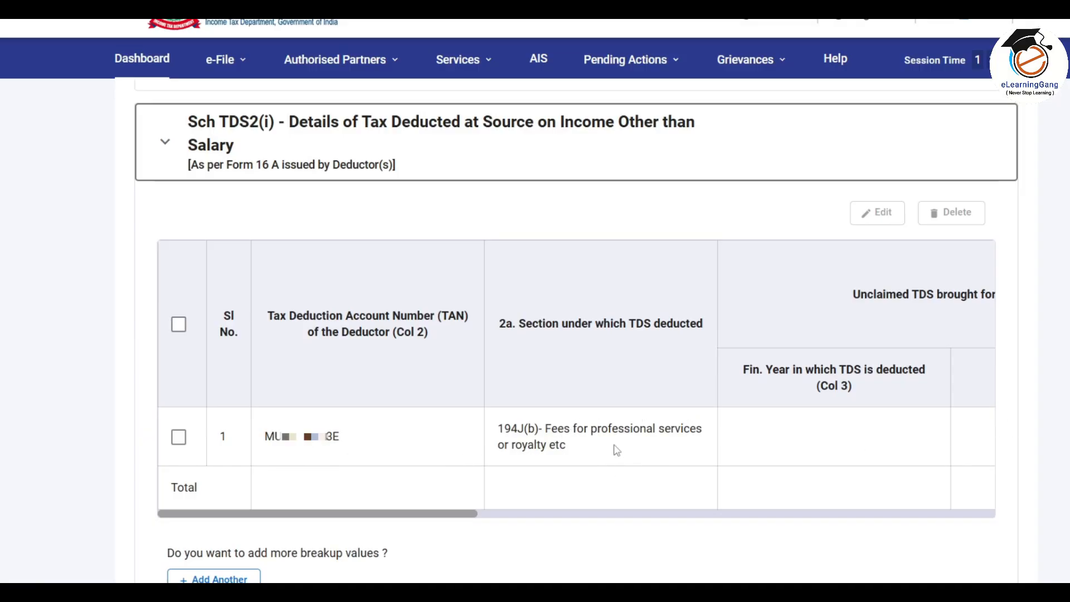
left_click_drag(425, 520, 791, 525)
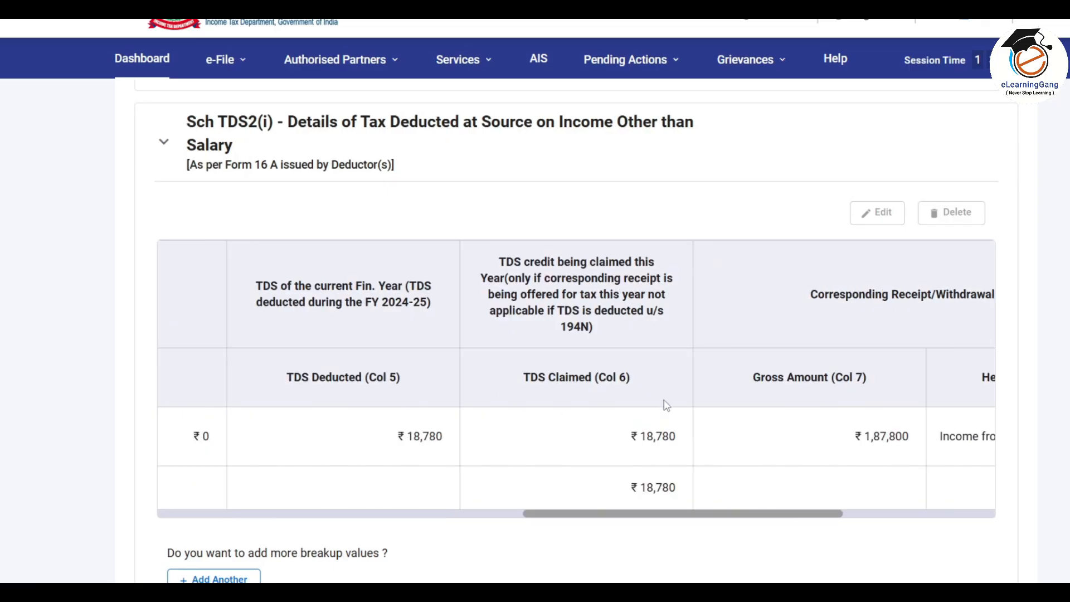
left_click_drag(809, 515, 885, 520)
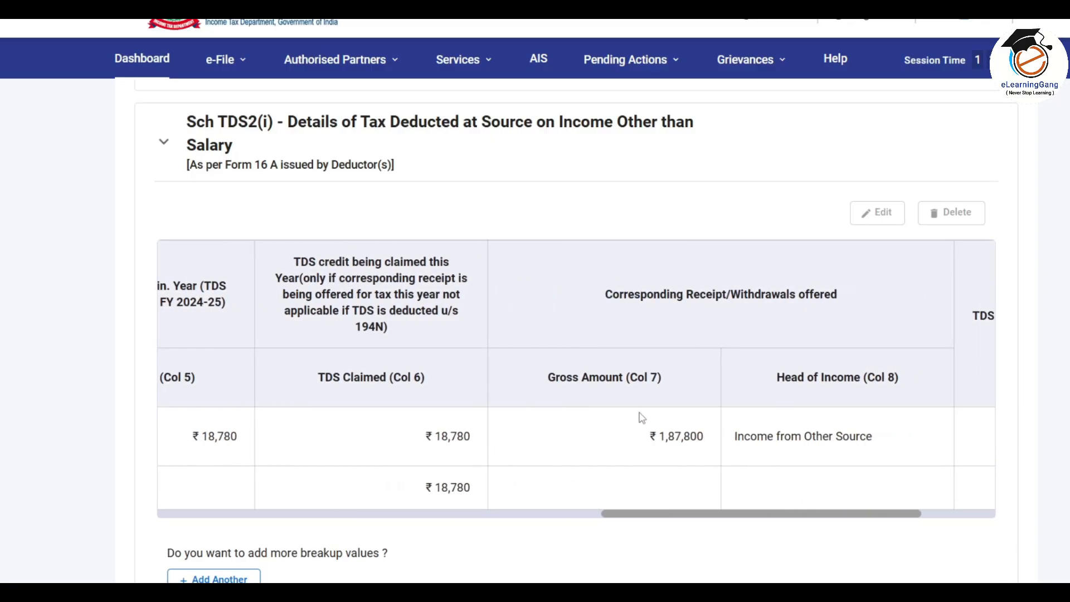
left_click_drag(862, 515, 924, 523)
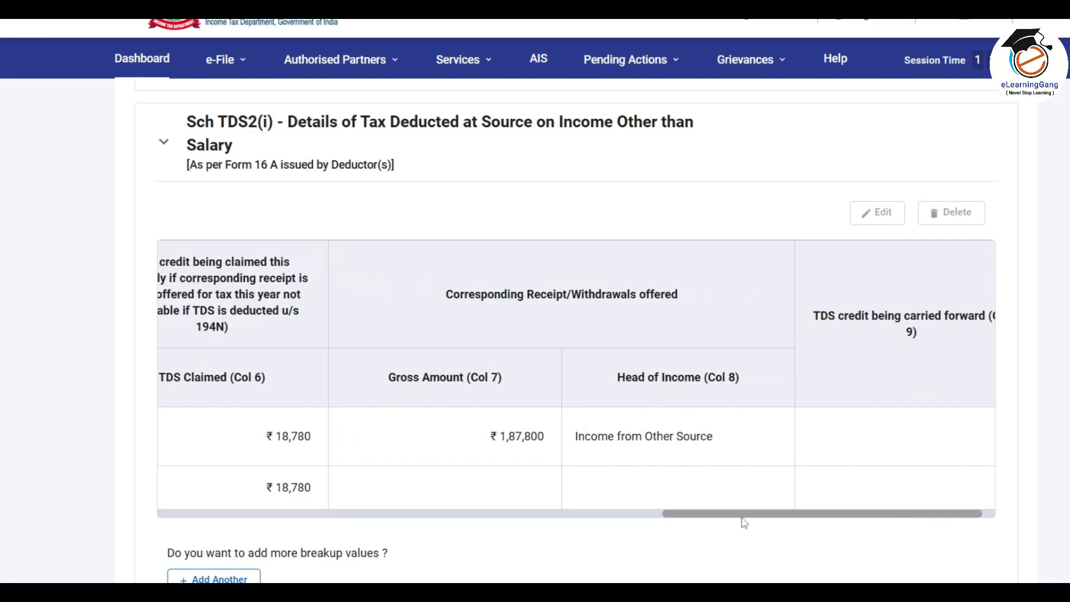
left_click_drag(799, 518, 293, 513)
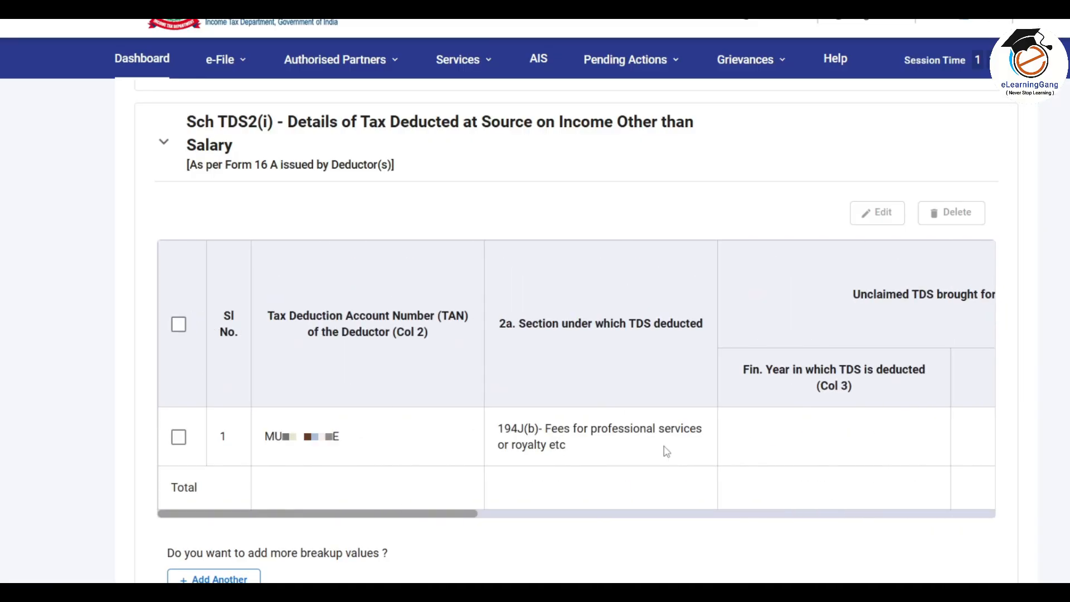
Step: Edit the first Sch TDS2(i) entry's Head of Income to Income from Business and Profession and save
left_click(179, 437)
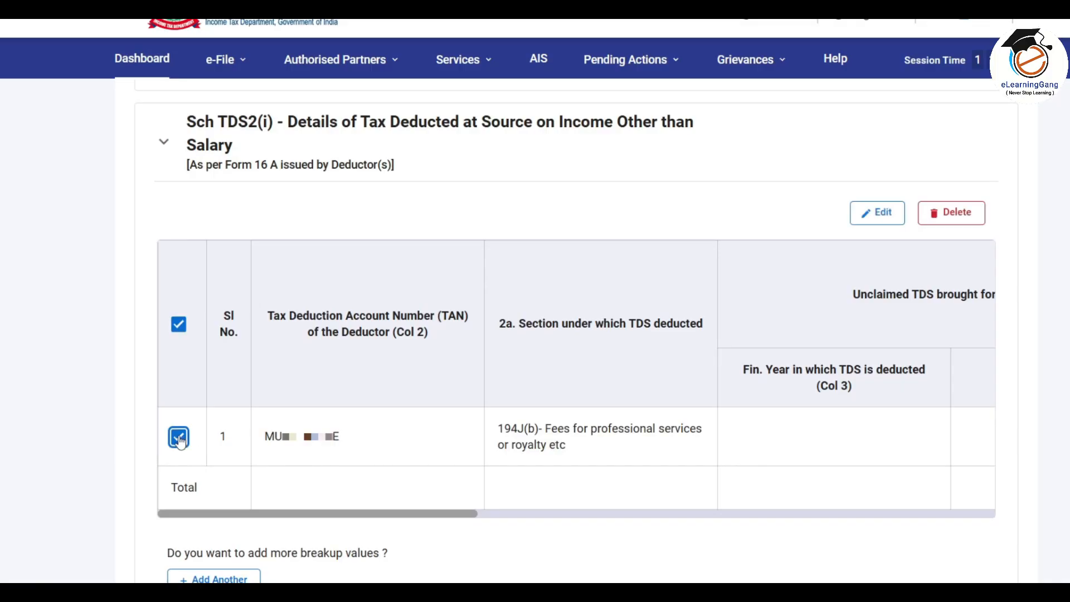
left_click(883, 216)
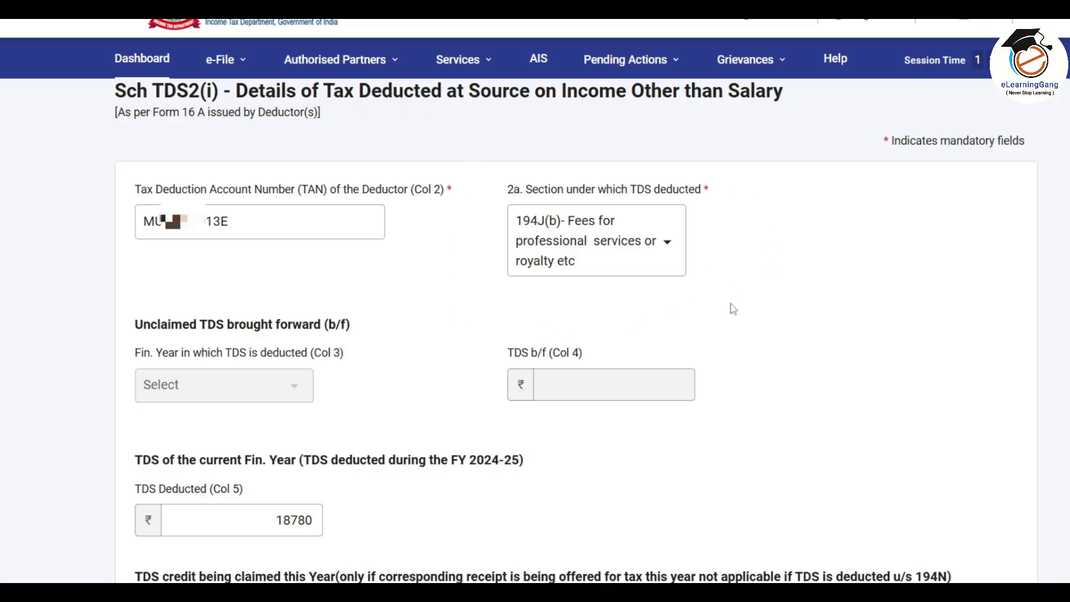
scroll(733, 309, "down", 4)
scroll(734, 308, "down", 4)
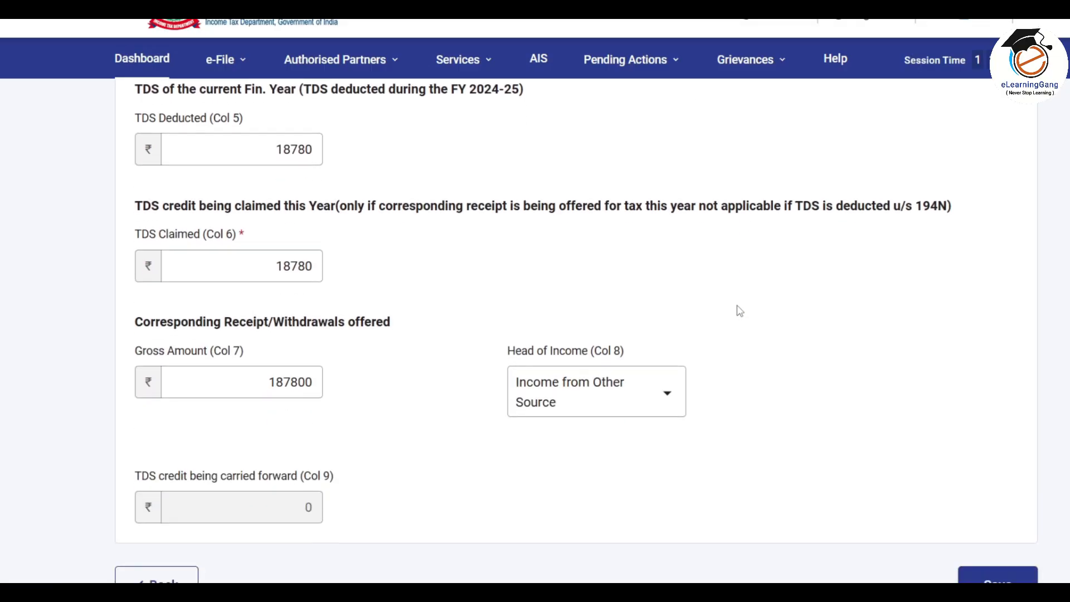
left_click(668, 281)
left_click(668, 282)
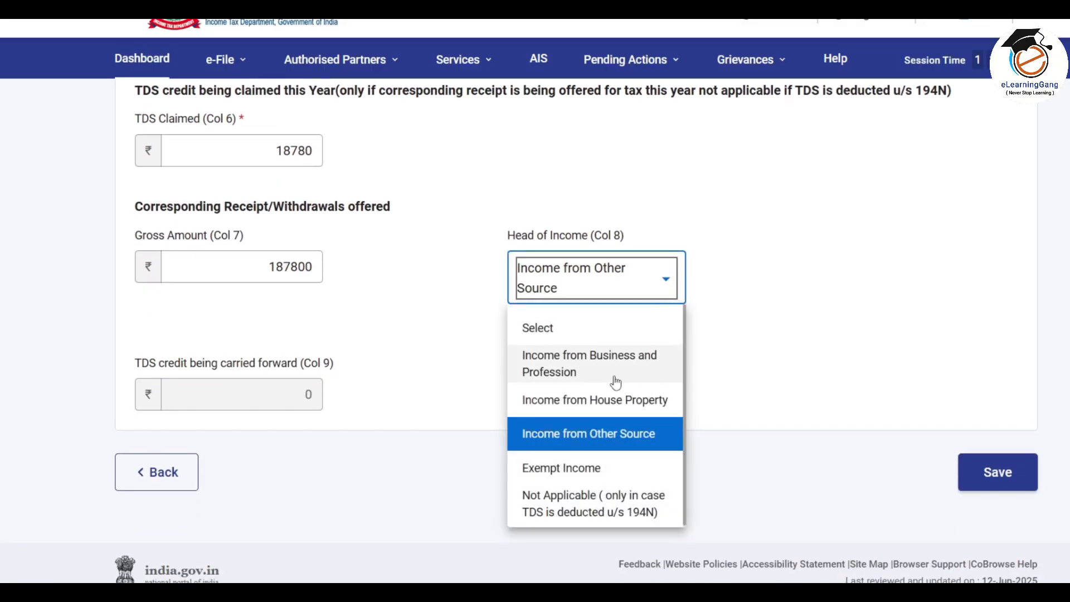
left_click(635, 370)
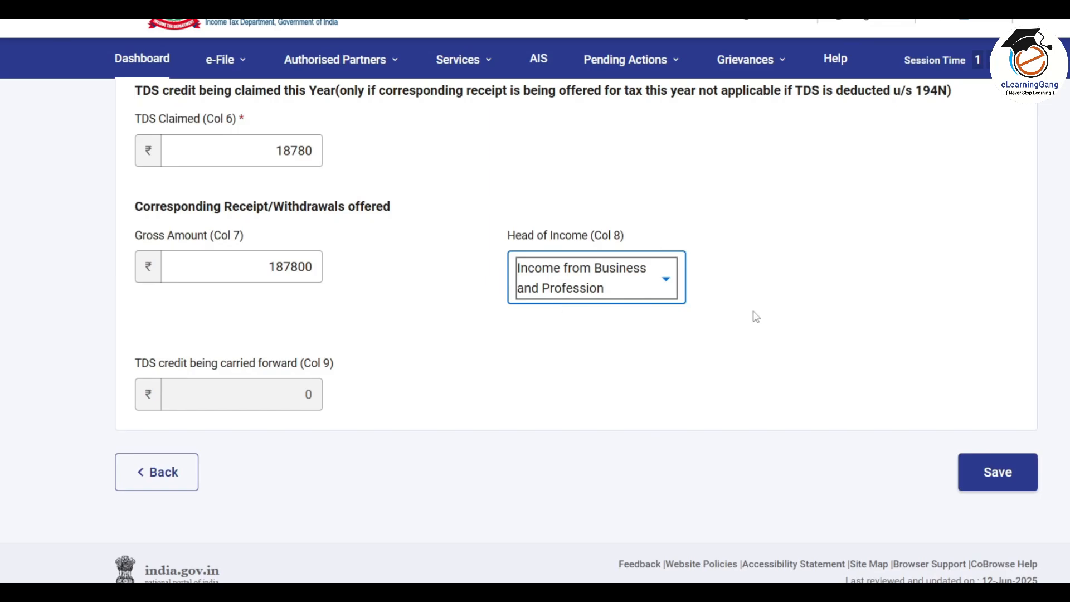
scroll(755, 314, "down", 1)
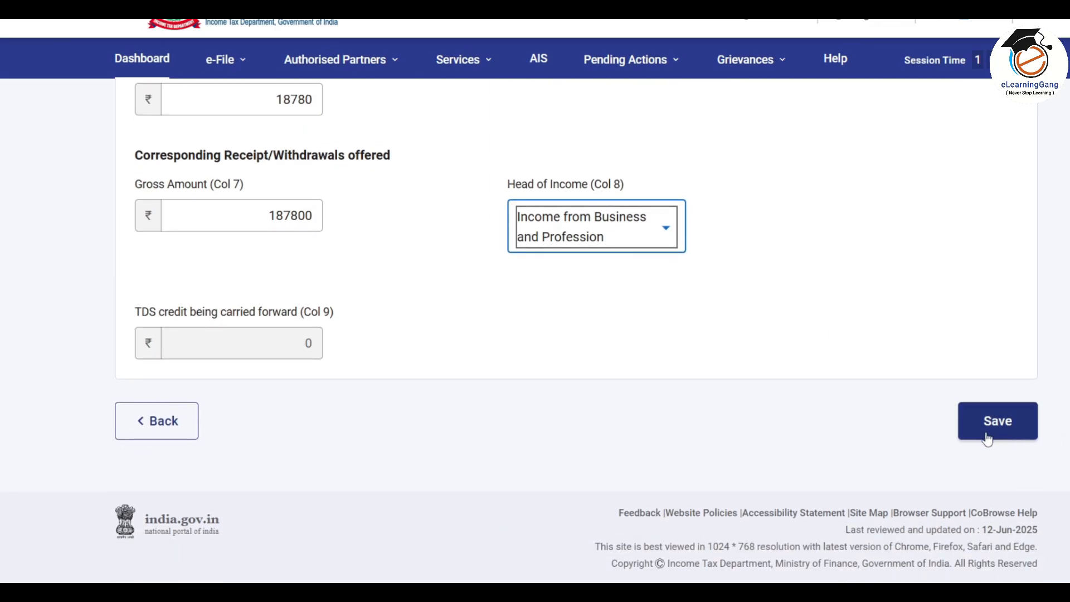
left_click(1007, 430)
Step: Expand Sch TDS2(i) again to check the updated entry
scroll(517, 384, "down", 2)
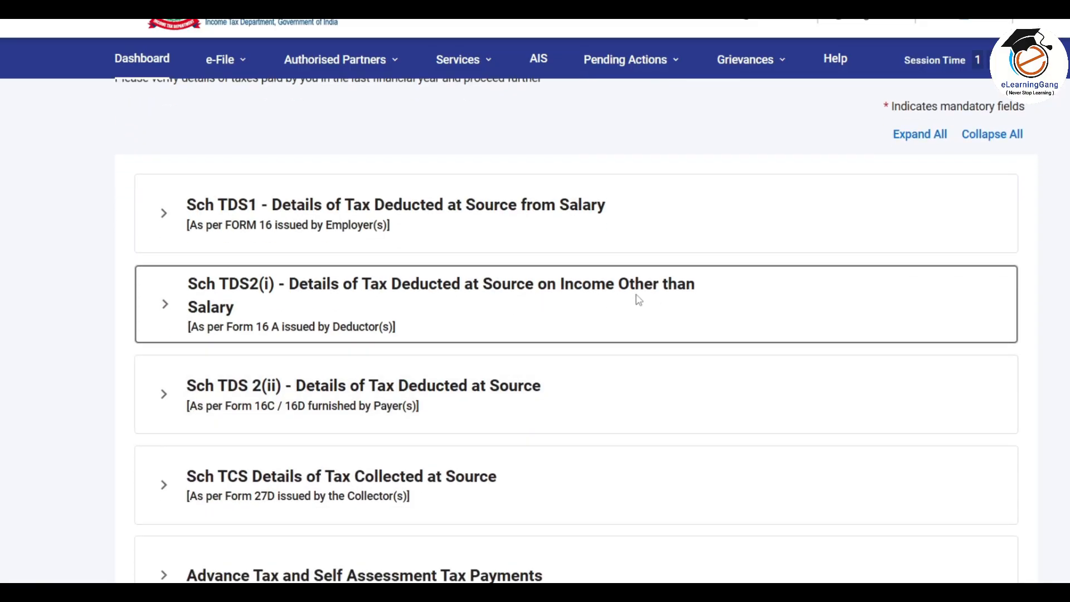
left_click(674, 306)
left_click_drag(678, 435, 942, 439)
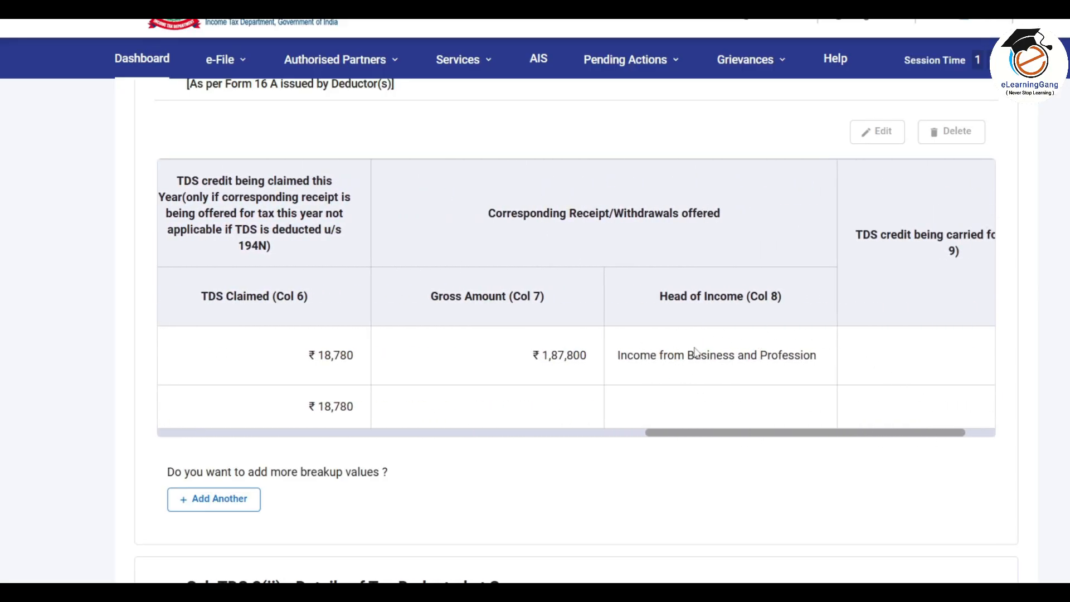
Step: Review Advance Tax and Self Assessment Tax payments, then confirm Tax Paid totalling ₹18,780
scroll(517, 394, "up", 2)
scroll(517, 390, "down", 10)
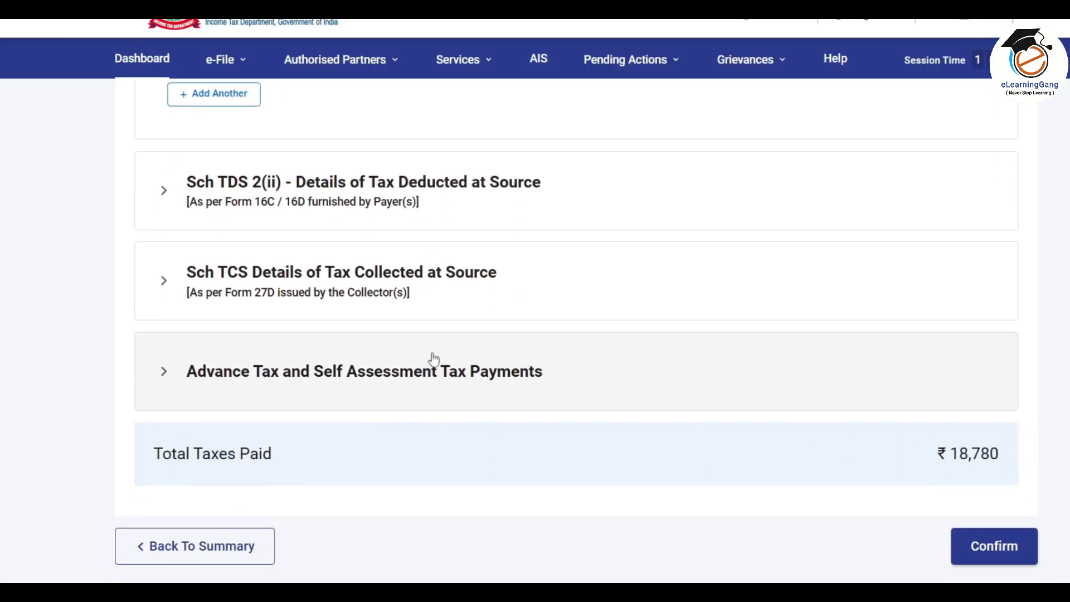
left_click(499, 373)
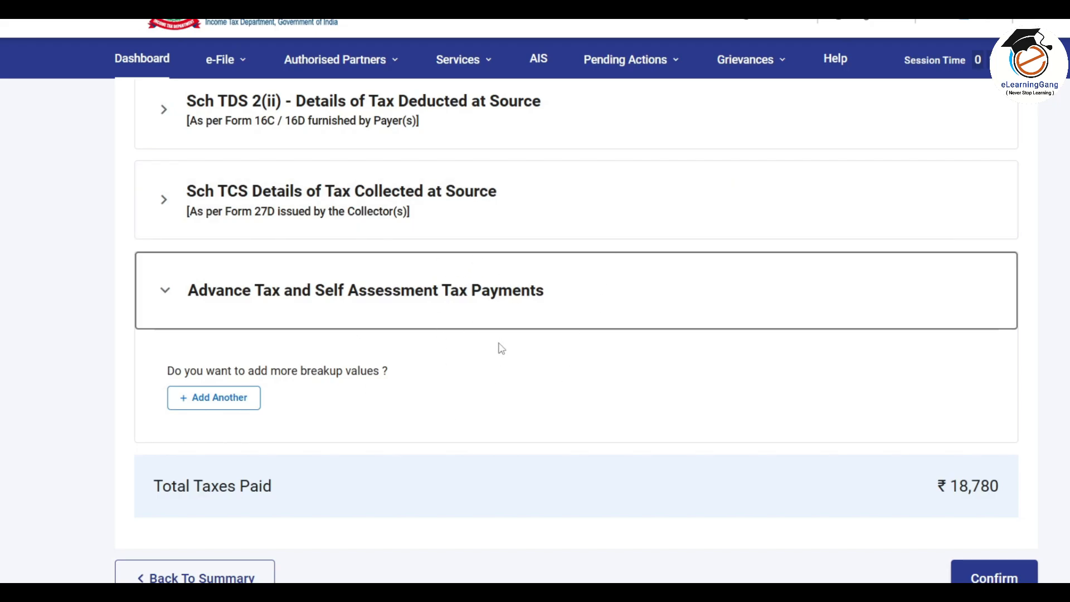
scroll(522, 339, "down", 2)
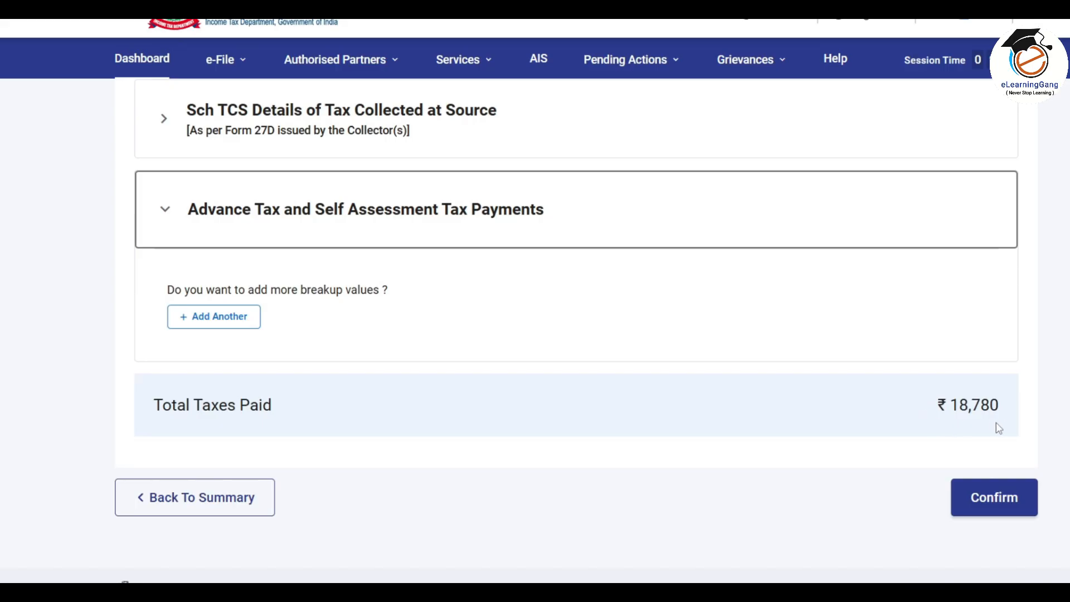
left_click(987, 500)
scroll(611, 382, "up", 3)
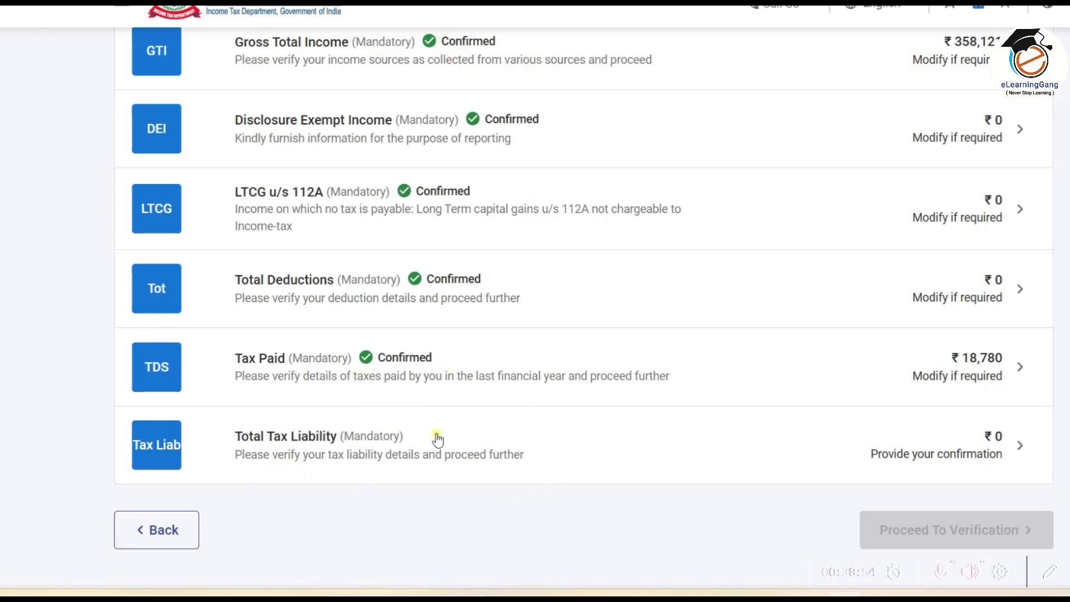
Step: Review the ₹2,906 tax rebated under 87A and confirm the ₹0 Total Tax Liability
left_click(650, 442)
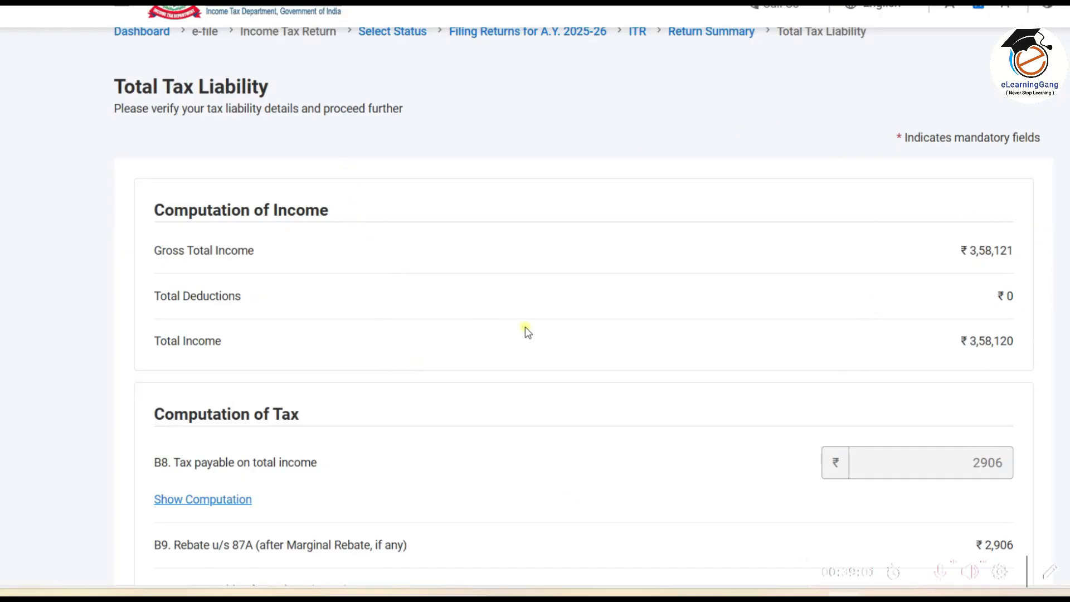
scroll(539, 316, "down", 4)
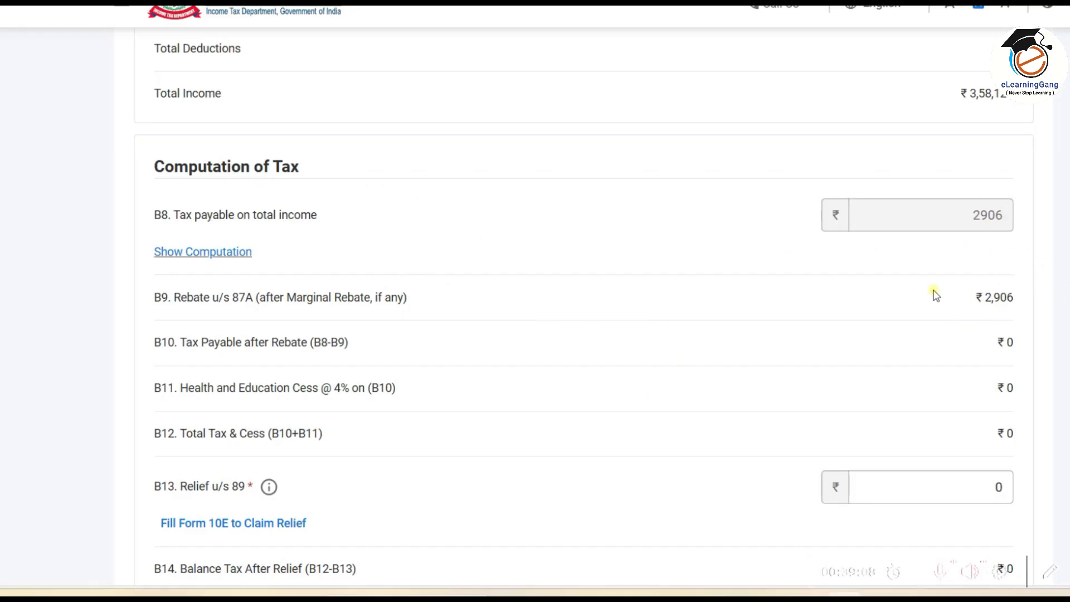
scroll(936, 296, "down", 15)
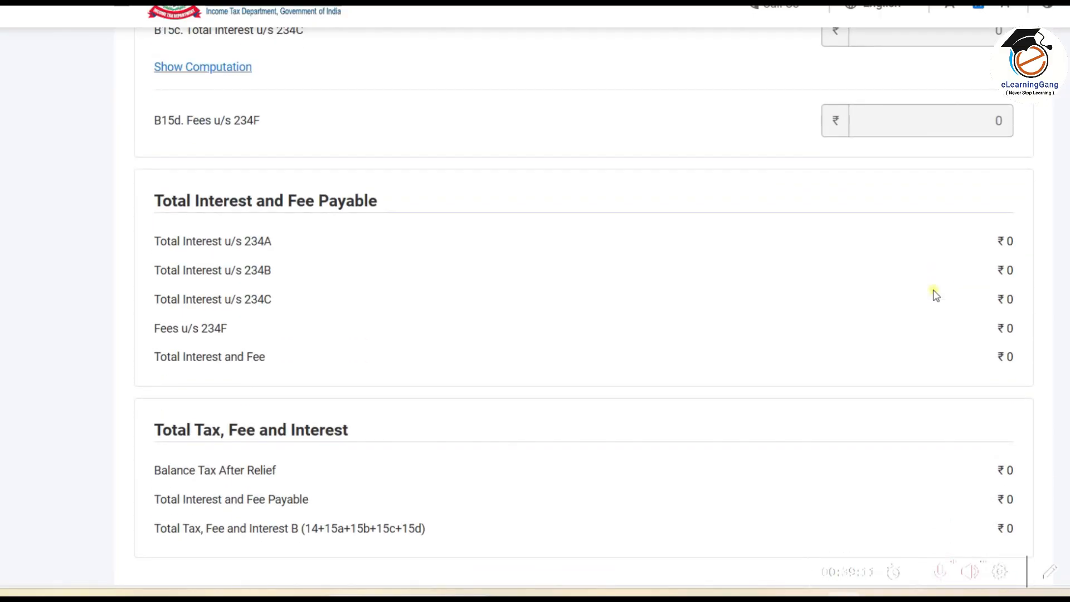
scroll(935, 295, "down", 1)
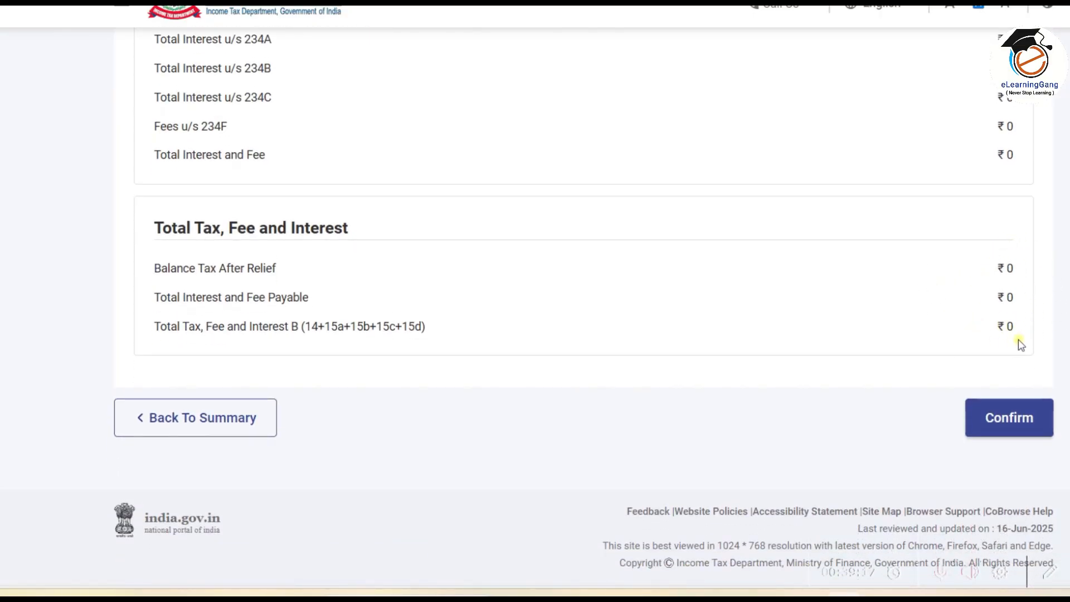
left_click(1007, 409)
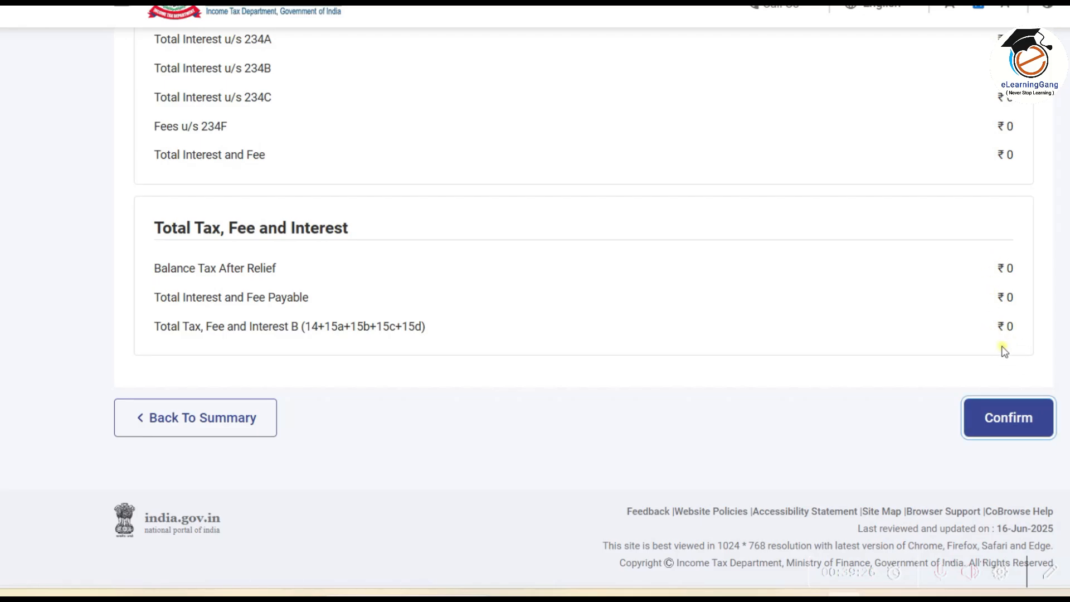
left_click(1015, 419)
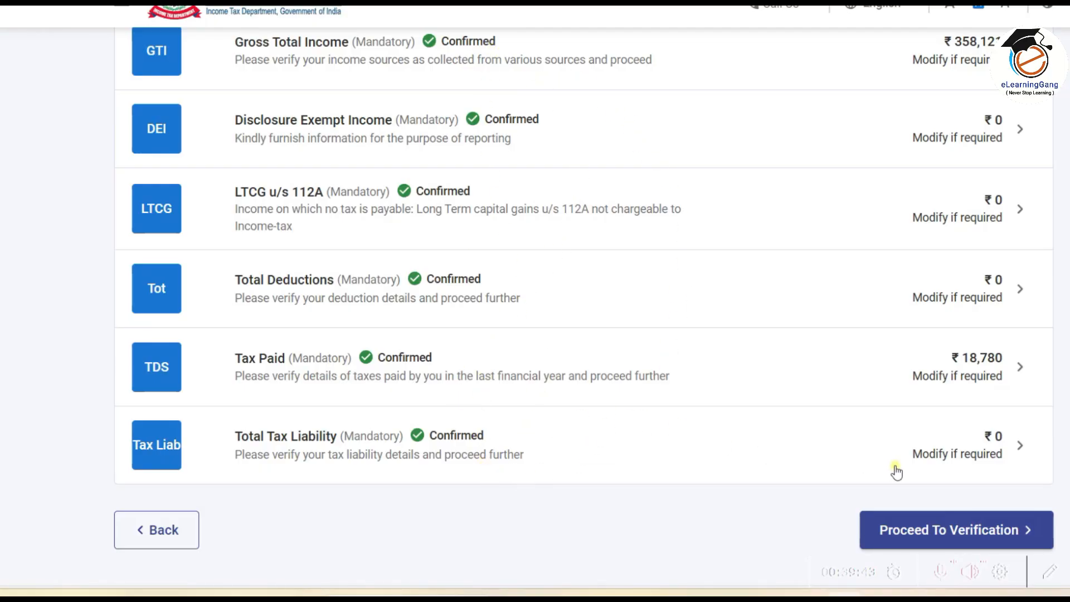
Step: Review the Amount Payable/Refund section showing an ₹18,780 refund, then proceed to Preview and Submit
left_click(960, 530)
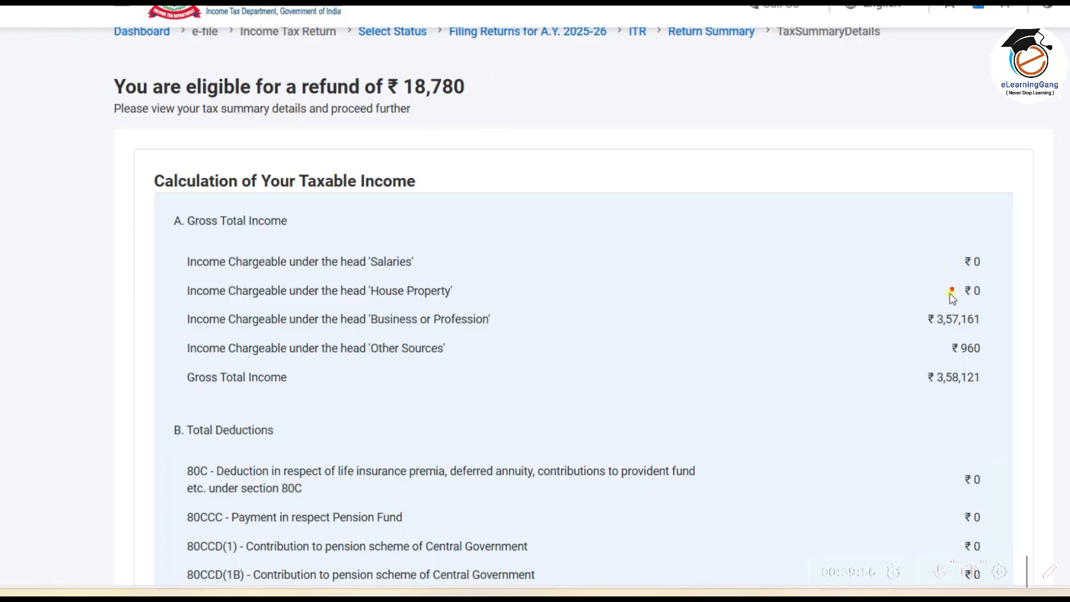
left_click(379, 65)
mouse_move(379, 64)
left_mouse_down()
mouse_move(485, 59)
mouse_move(382, 62)
left_mouse_up()
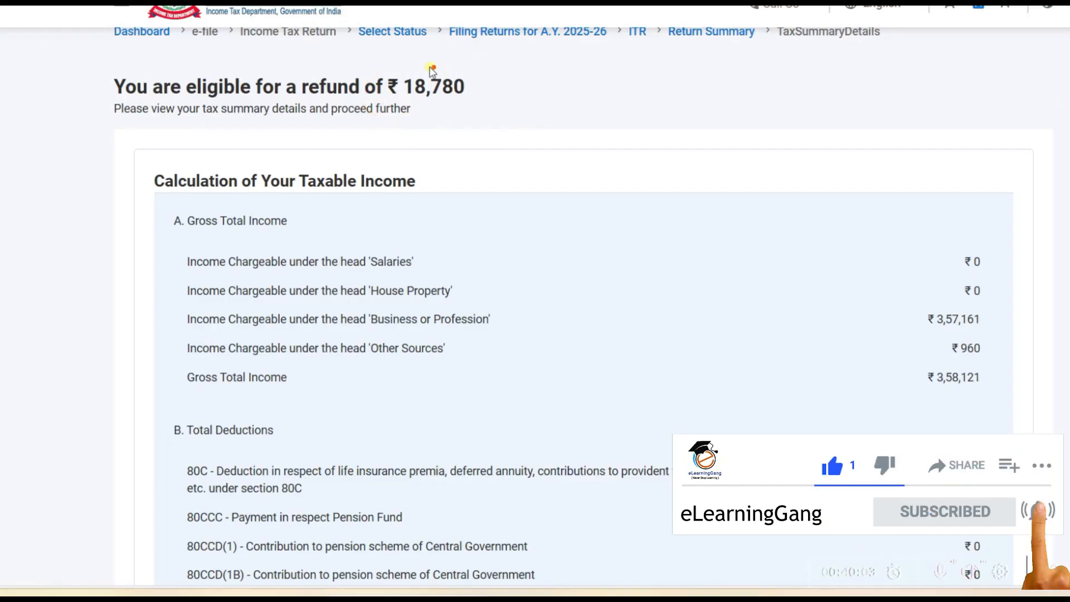
left_click(1049, 574)
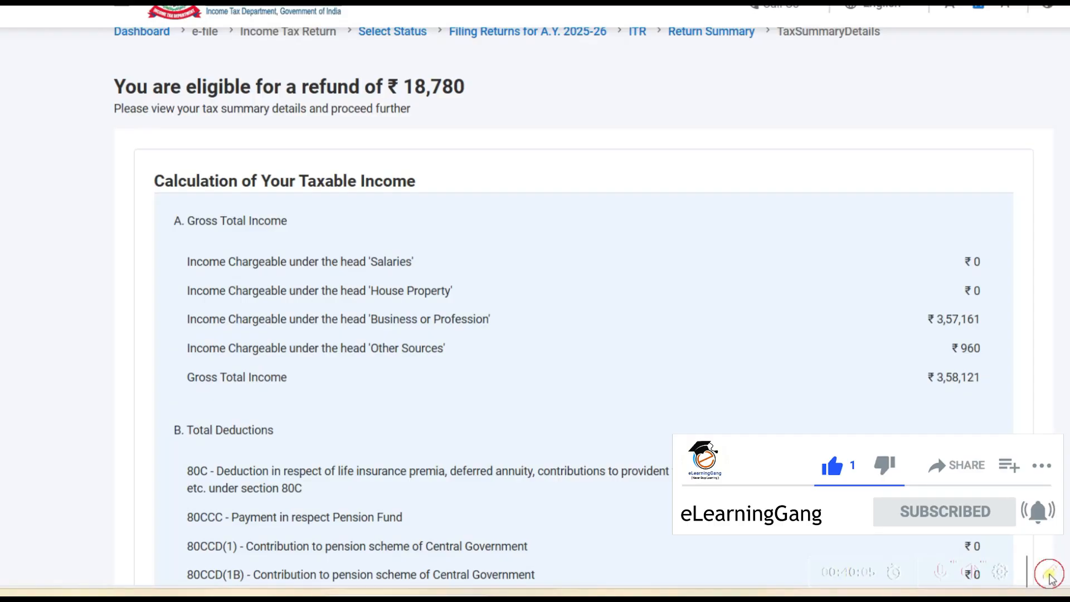
scroll(780, 295, "down", 12)
scroll(780, 295, "down", 16)
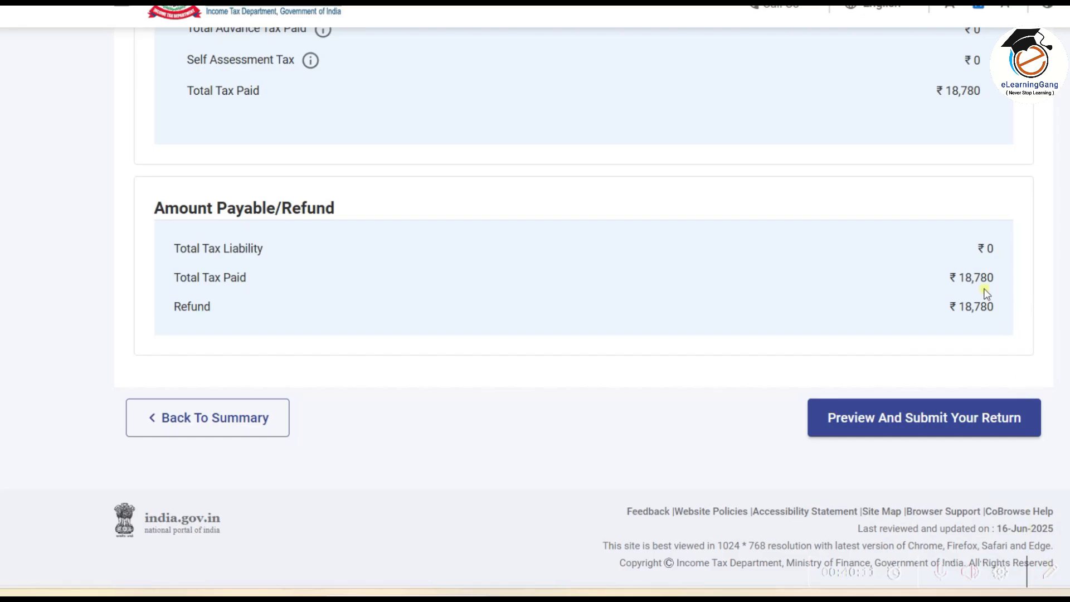
mouse_move(996, 223)
left_mouse_down()
mouse_move(893, 325)
mouse_move(1068, 276)
mouse_move(993, 222)
left_mouse_up()
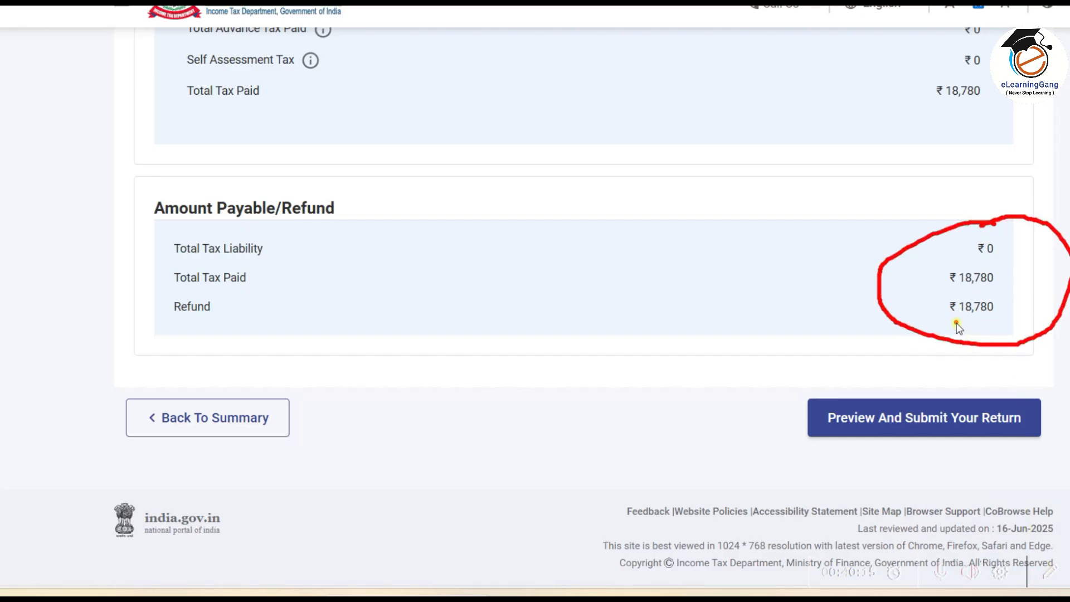
left_click_drag(941, 321, 1001, 315)
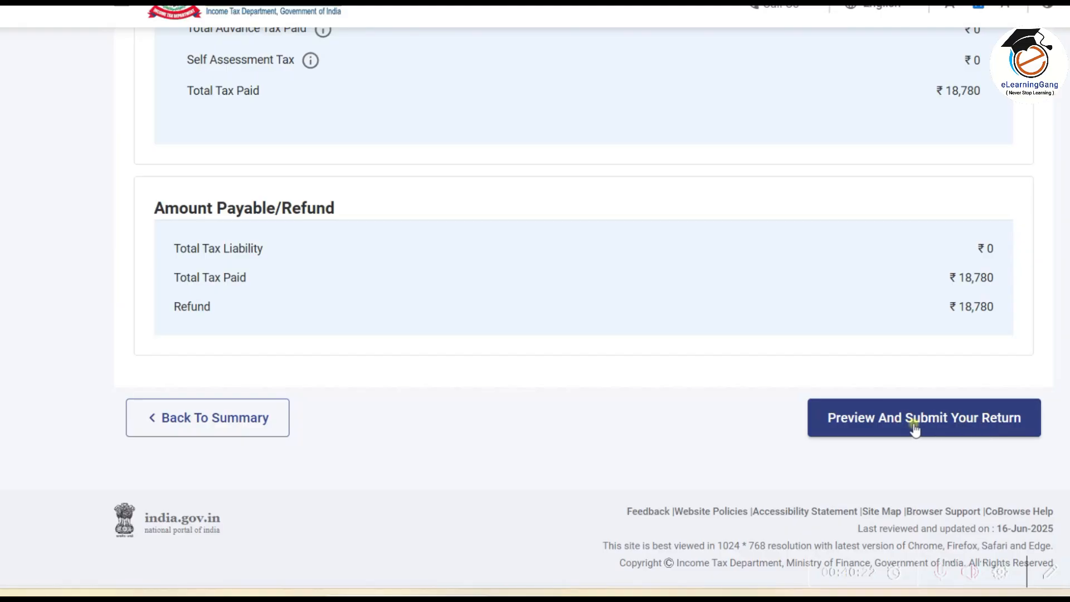
left_click(950, 421)
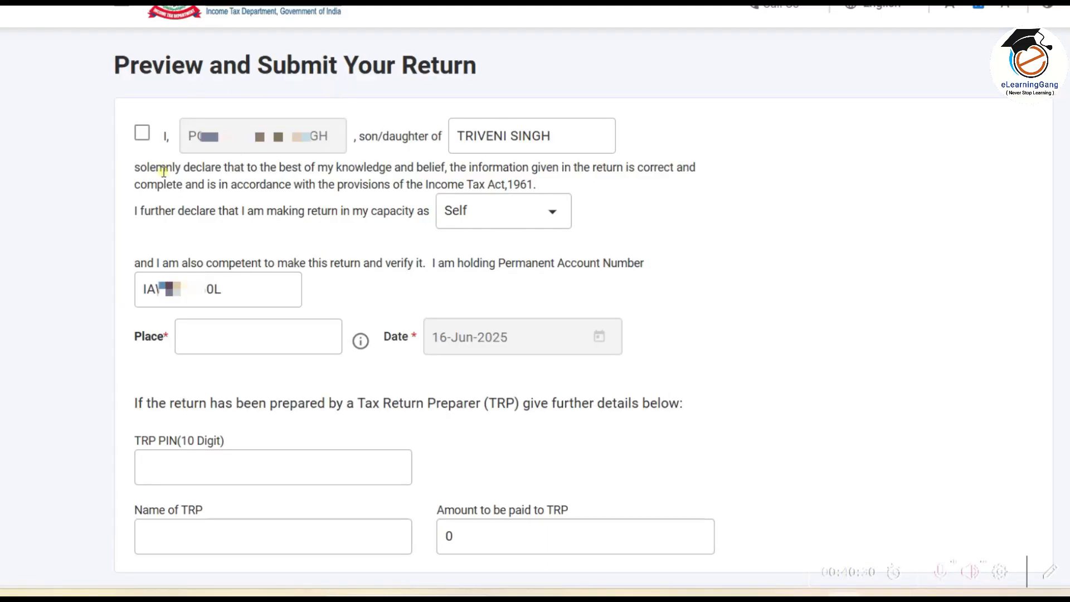
Step: Accept the declaration with MUMBAI as the place and run internal validation
left_click(142, 133)
left_click(214, 349)
mouse_move(363, 324)
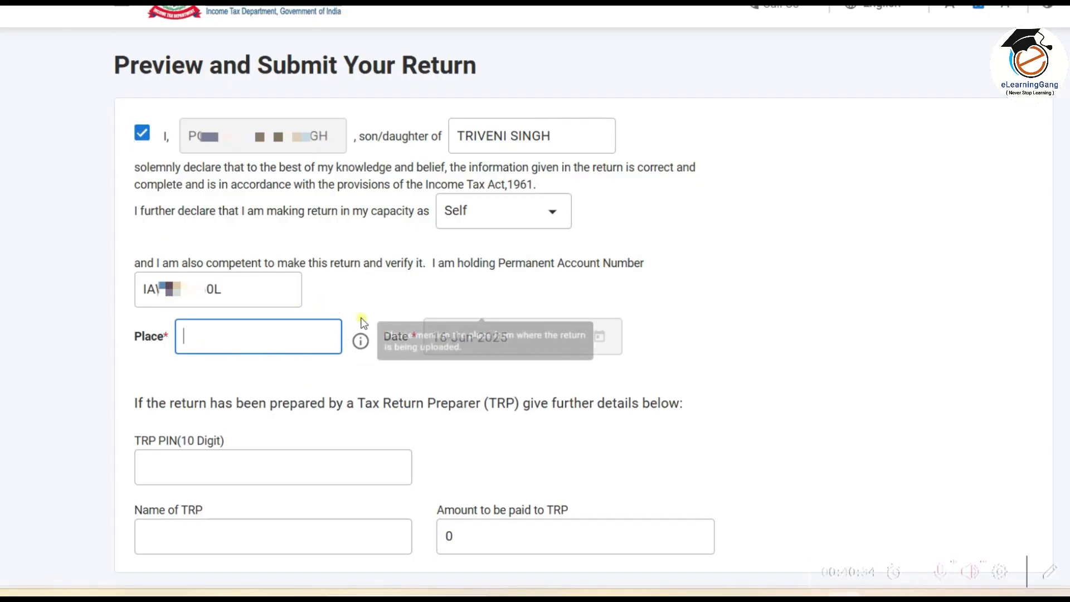
type("MUMBAI")
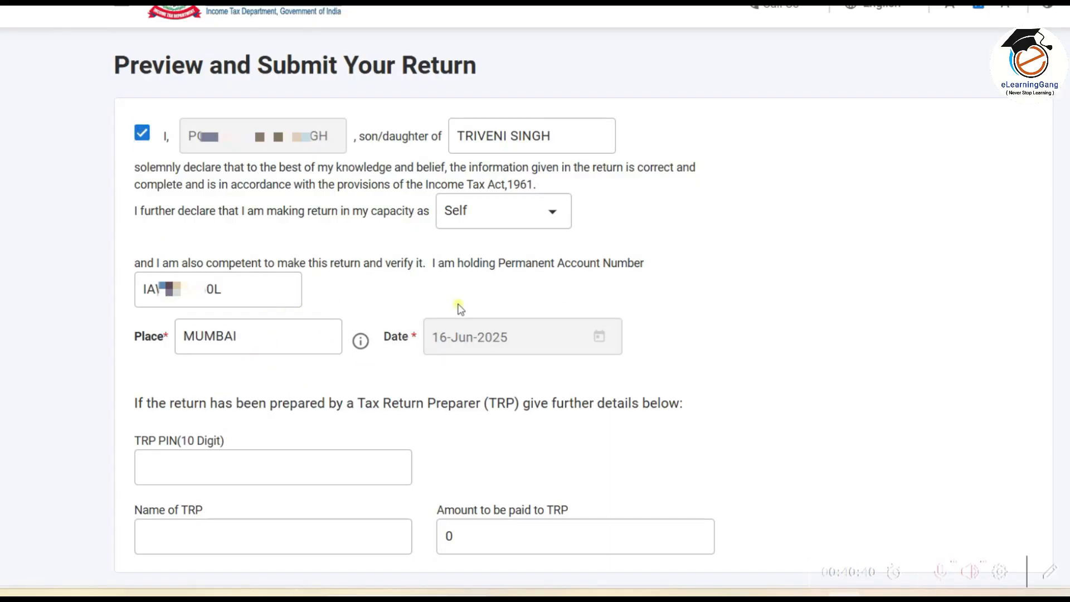
scroll(836, 286, "down", 4)
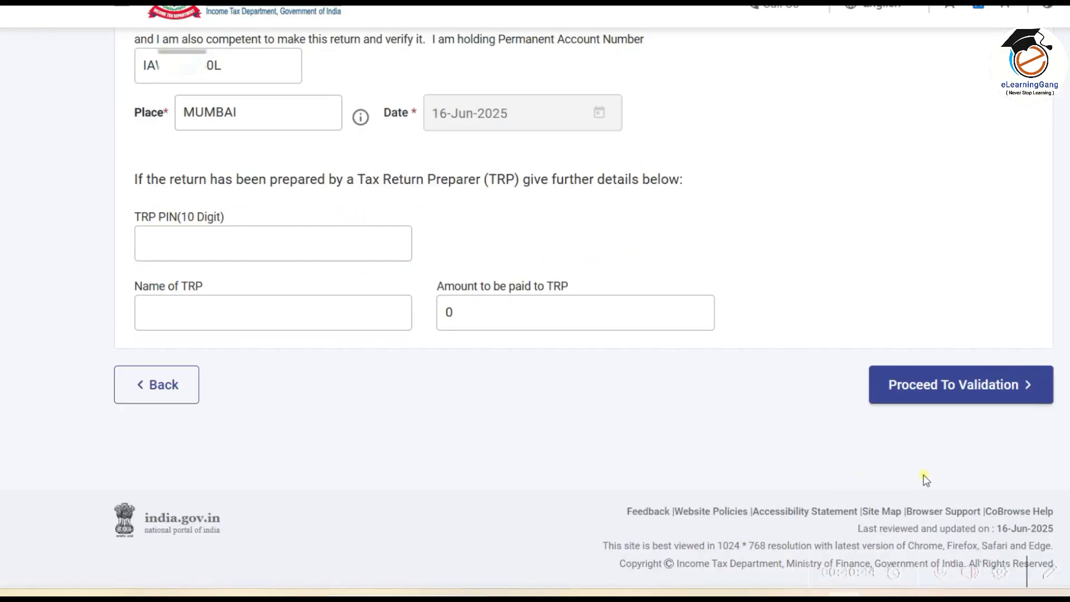
left_click(1007, 389)
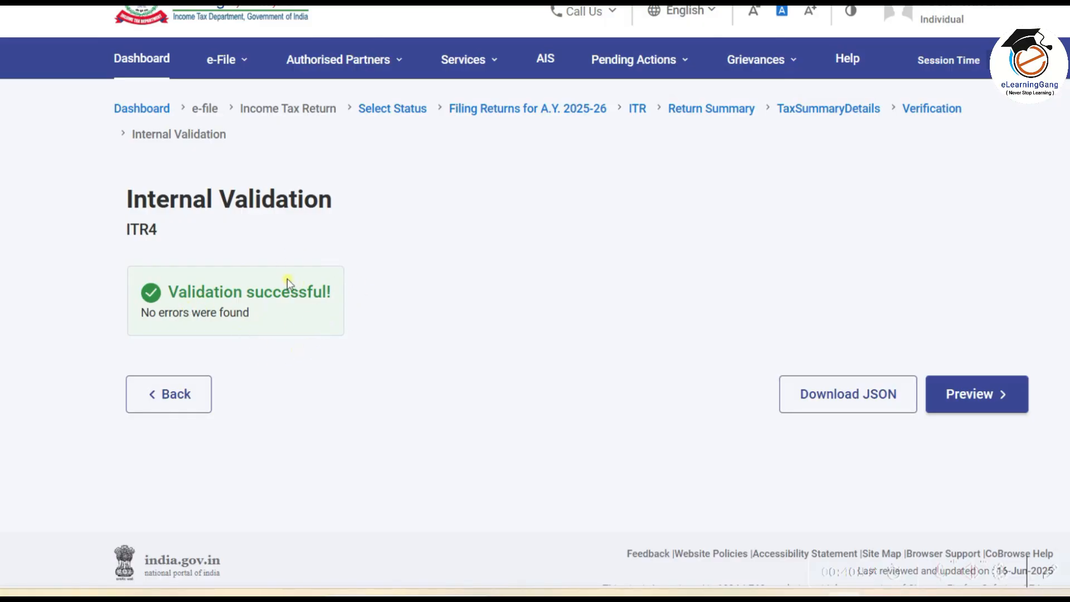
Step: Browse the ITR4 preview's Gross Total Income and Disclosure Exempt Income sections, then run upload validation
left_click(990, 395)
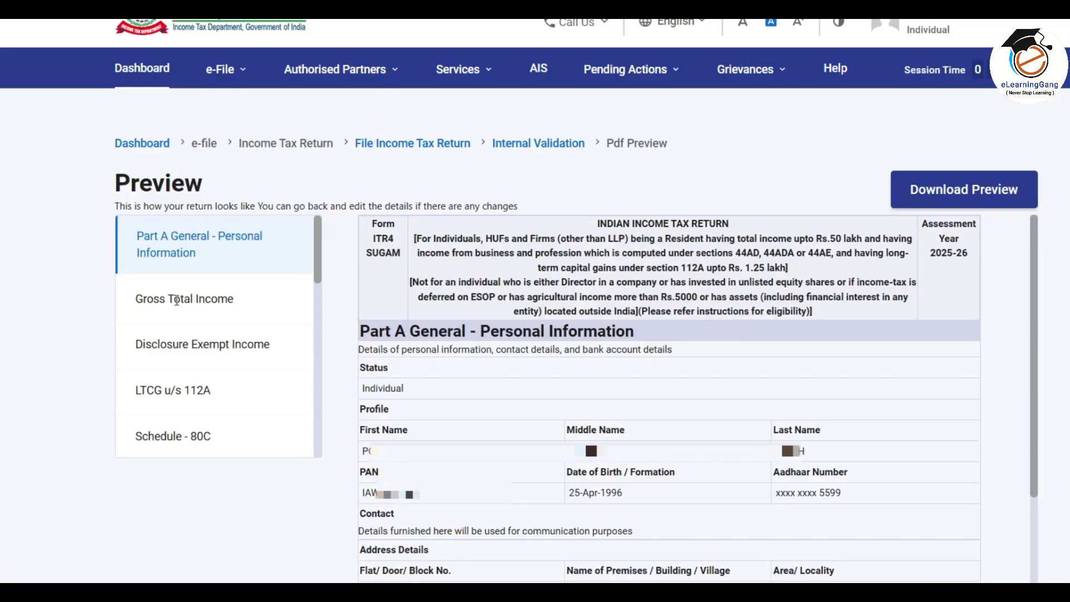
left_click(211, 304)
left_click(207, 349)
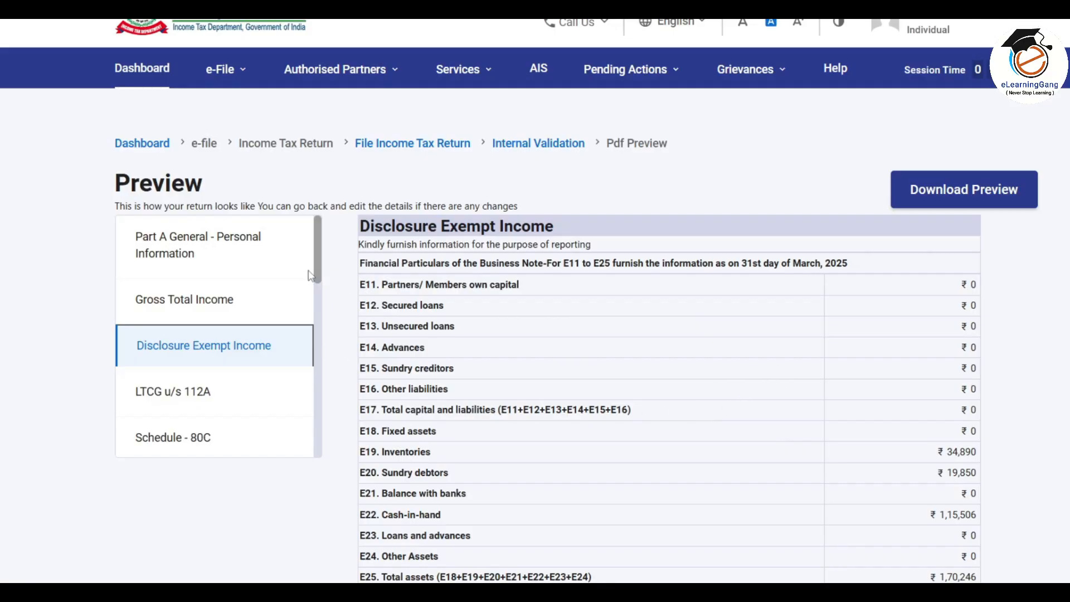
left_click(319, 256)
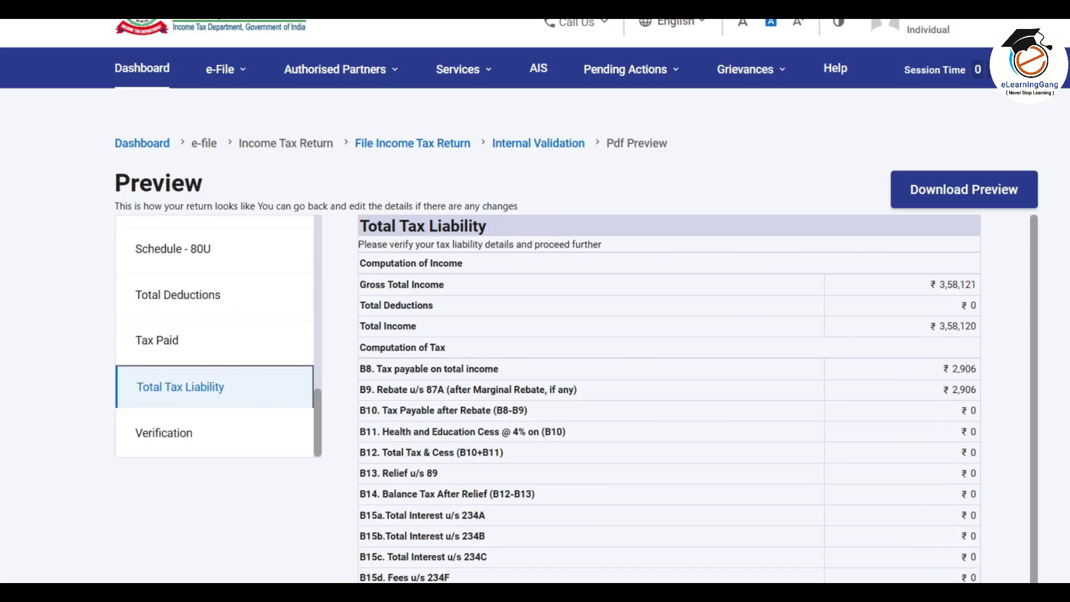
scroll(534, 334, "down", 8)
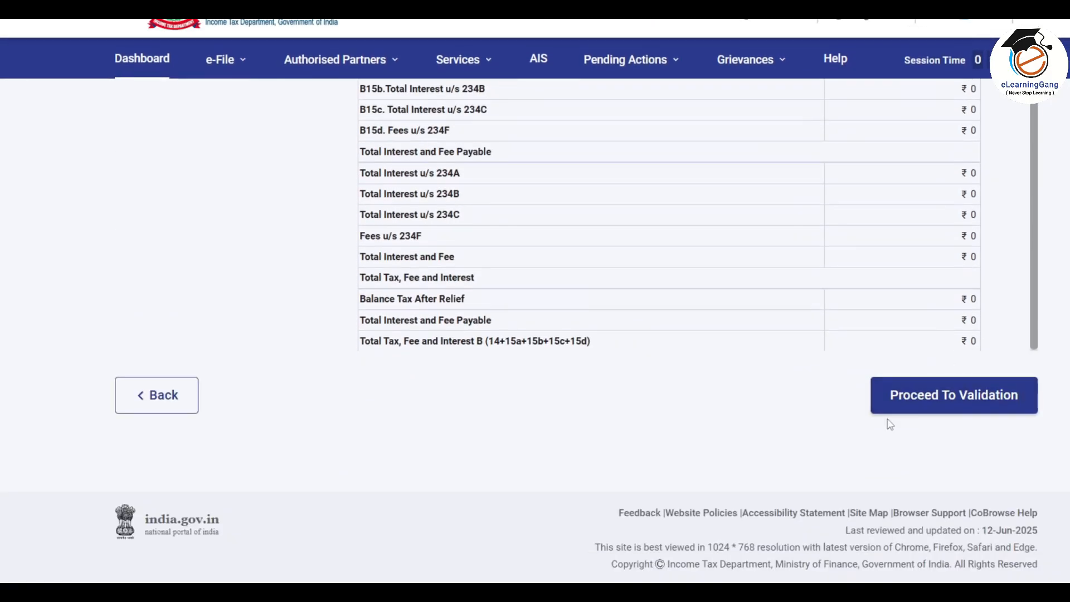
left_click(975, 400)
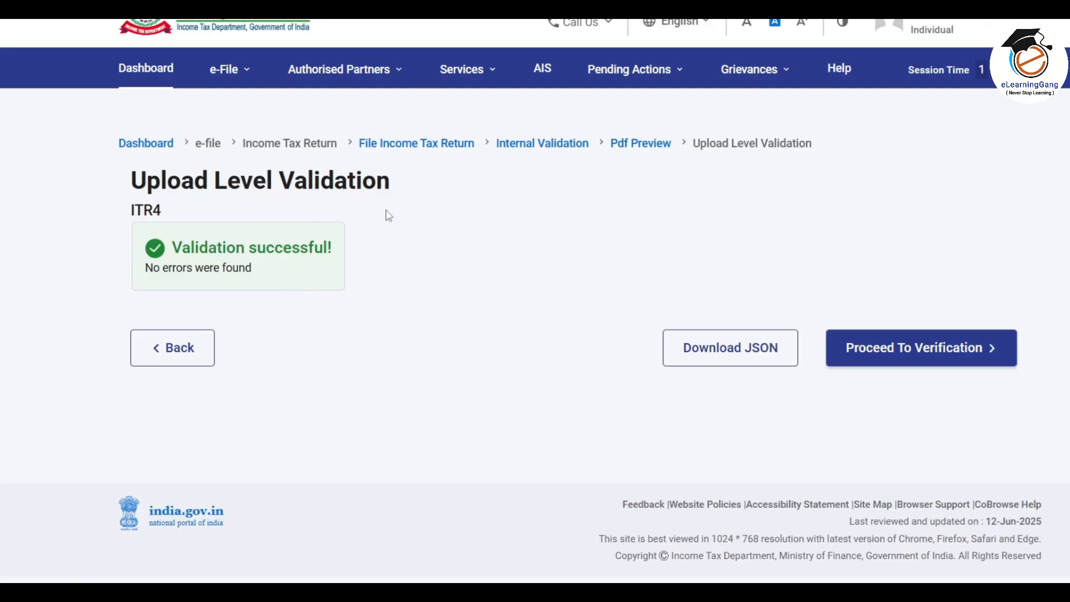
Step: Choose E-Verify Now with OTP on the Aadhaar-registered mobile as the verification method
left_click(958, 351)
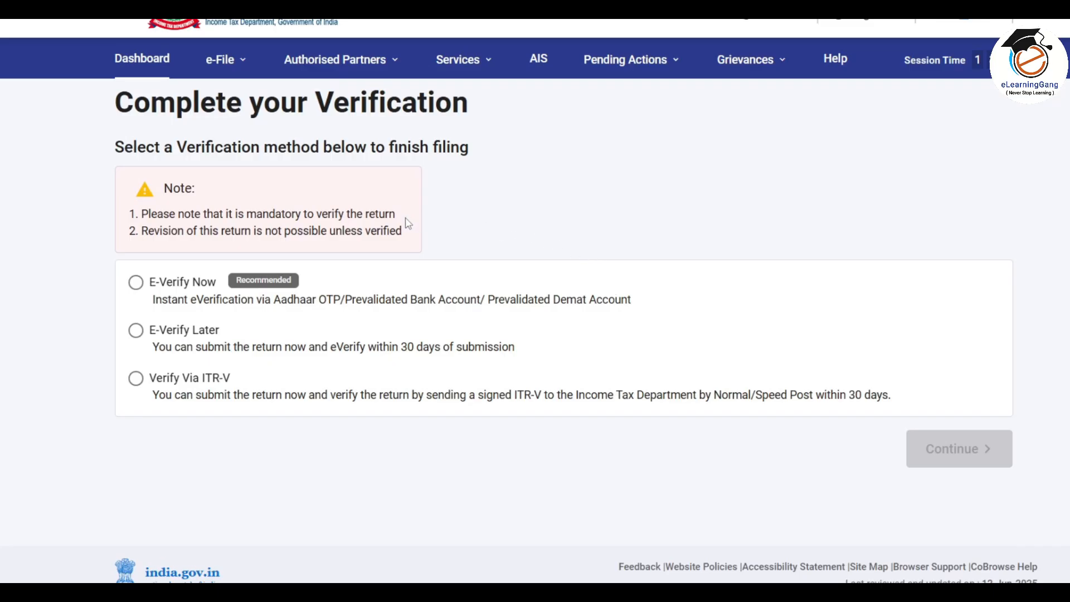
left_click(136, 290)
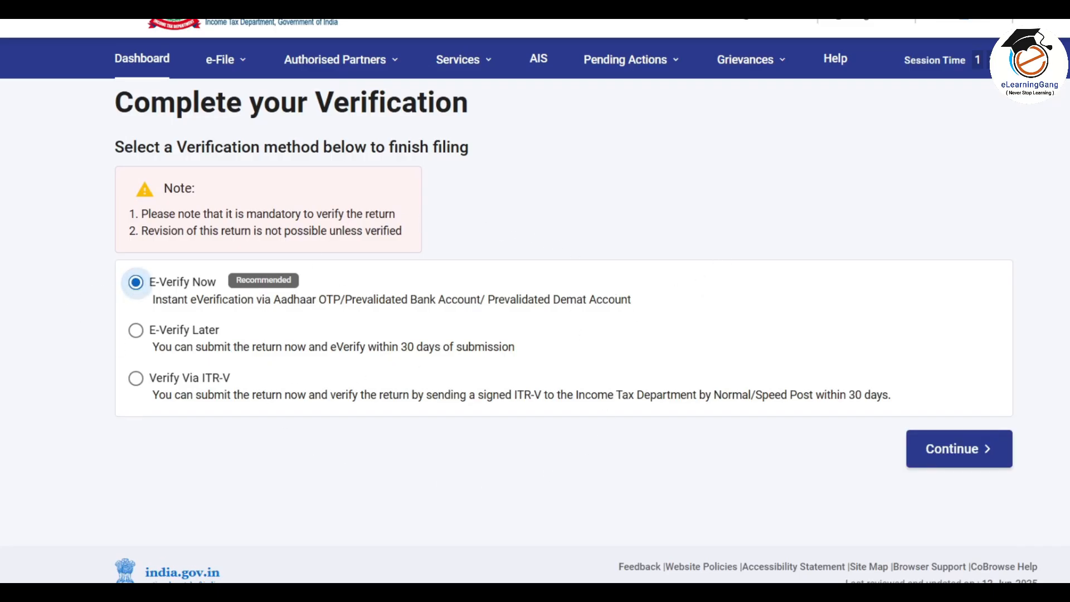
left_click(983, 456)
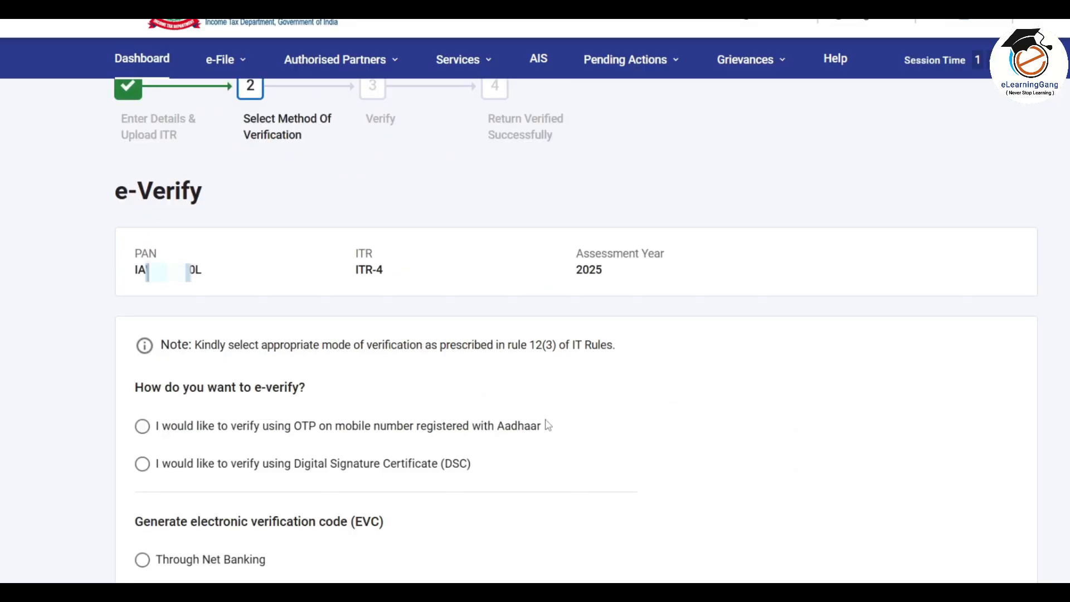
scroll(796, 513, "down", 4)
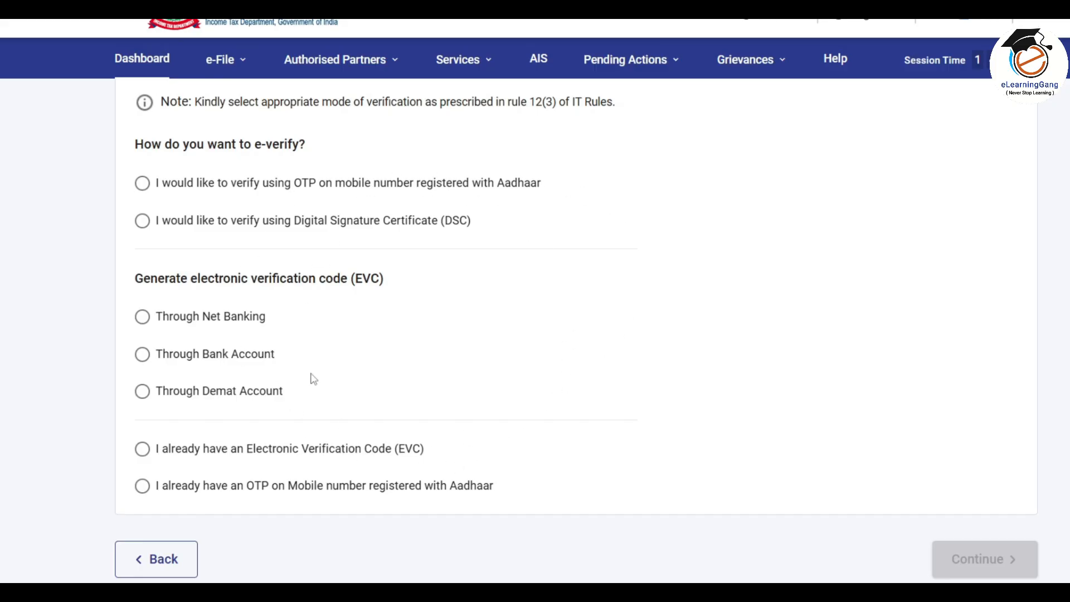
left_click(142, 184)
scroll(144, 192, "down", 1)
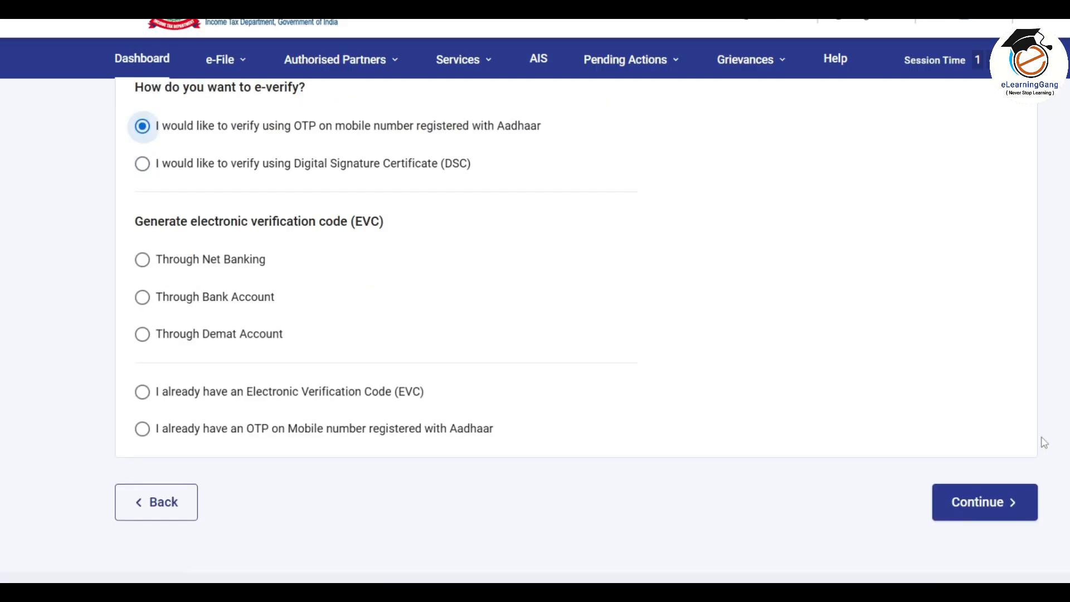
Step: Give Aadhaar consent and generate the Aadhaar OTP by text message
left_click(993, 504)
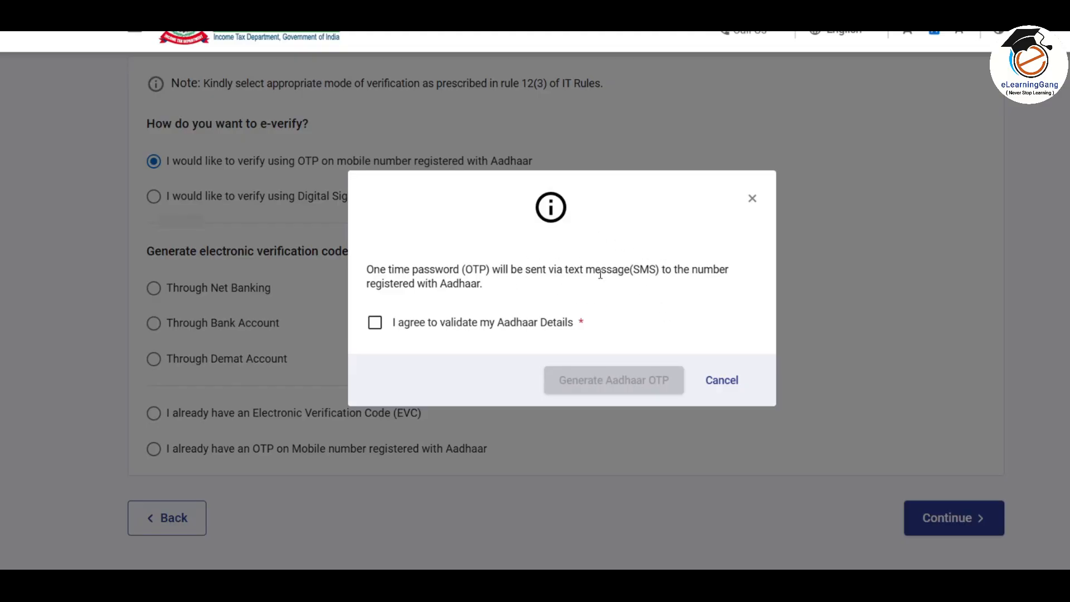
left_click(375, 324)
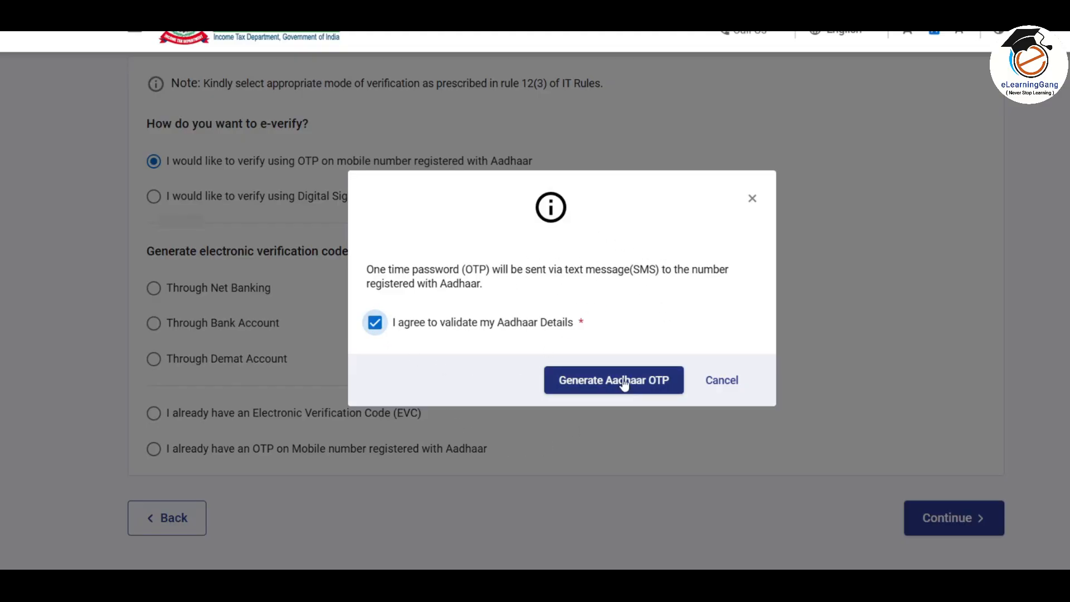
left_click(613, 383)
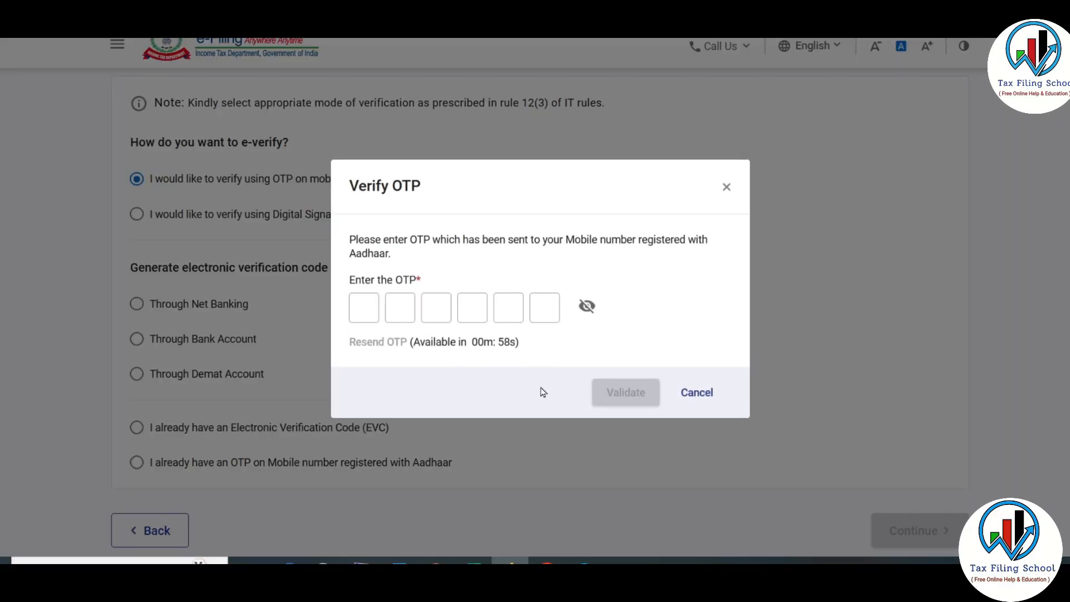
Step: Enter the received OTP, validate it, and submit the return
left_click(360, 307)
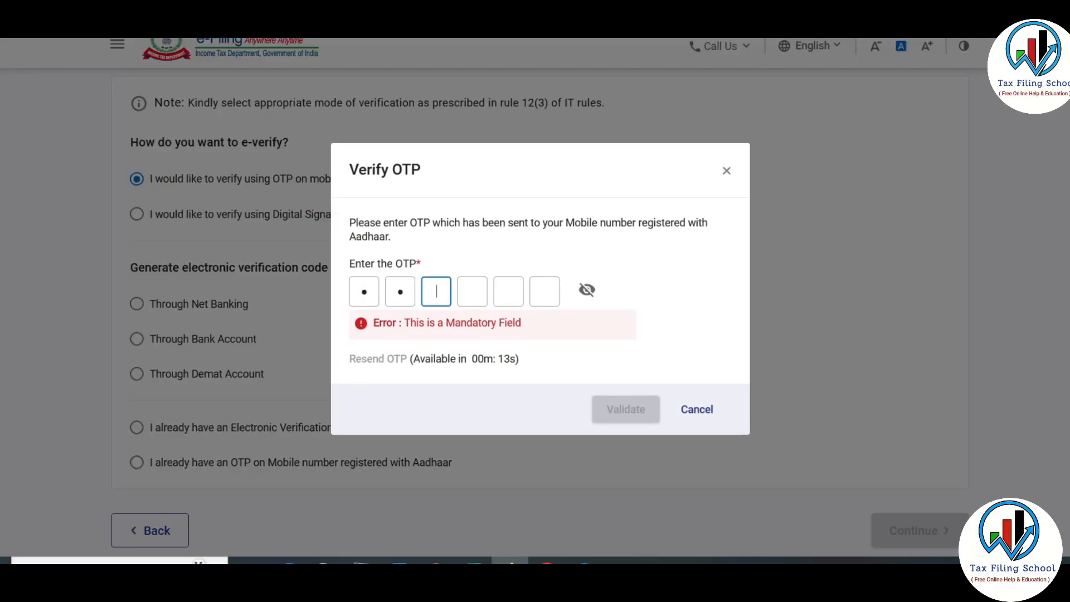
type("1")
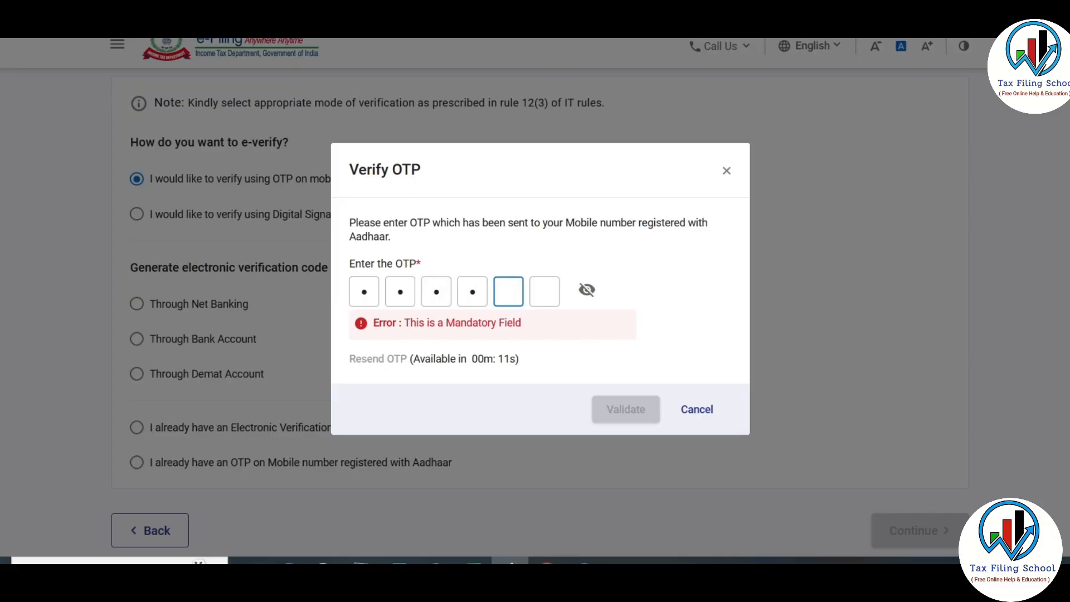
type("1")
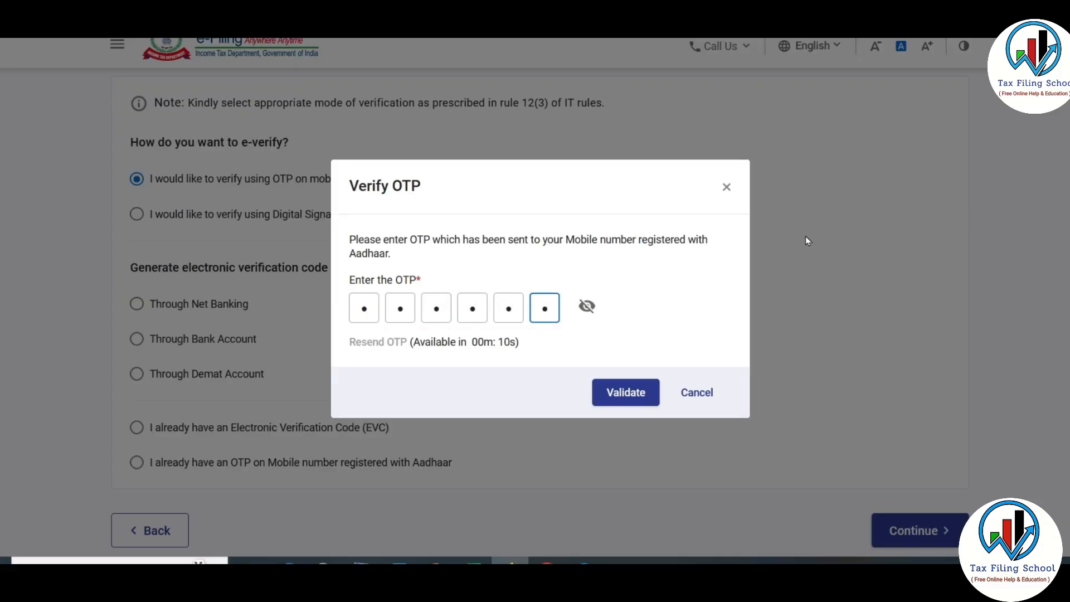
left_click(592, 302)
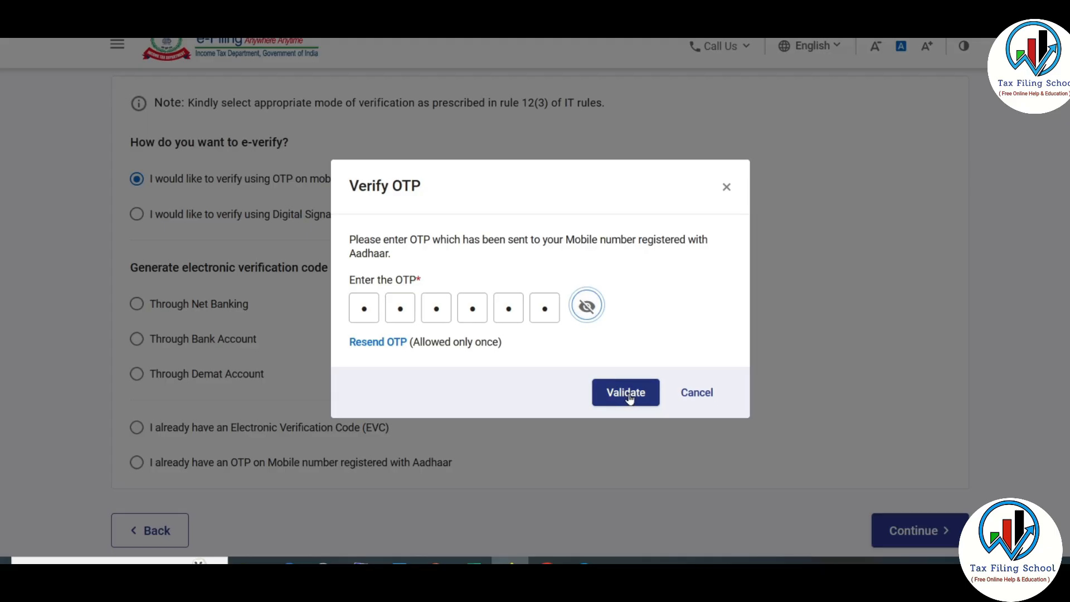
left_click(626, 392)
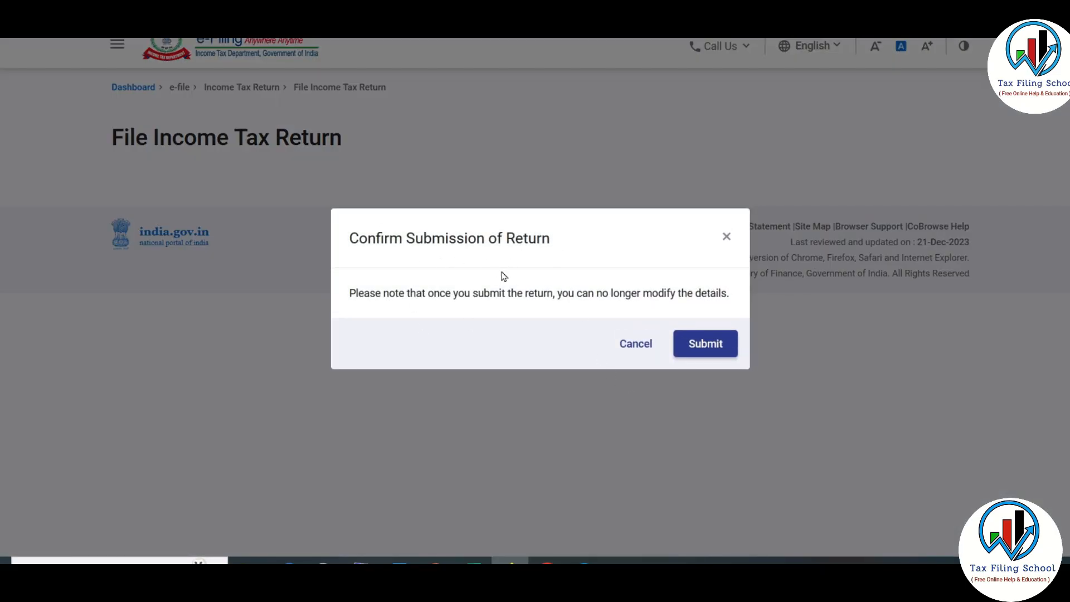
left_click(716, 344)
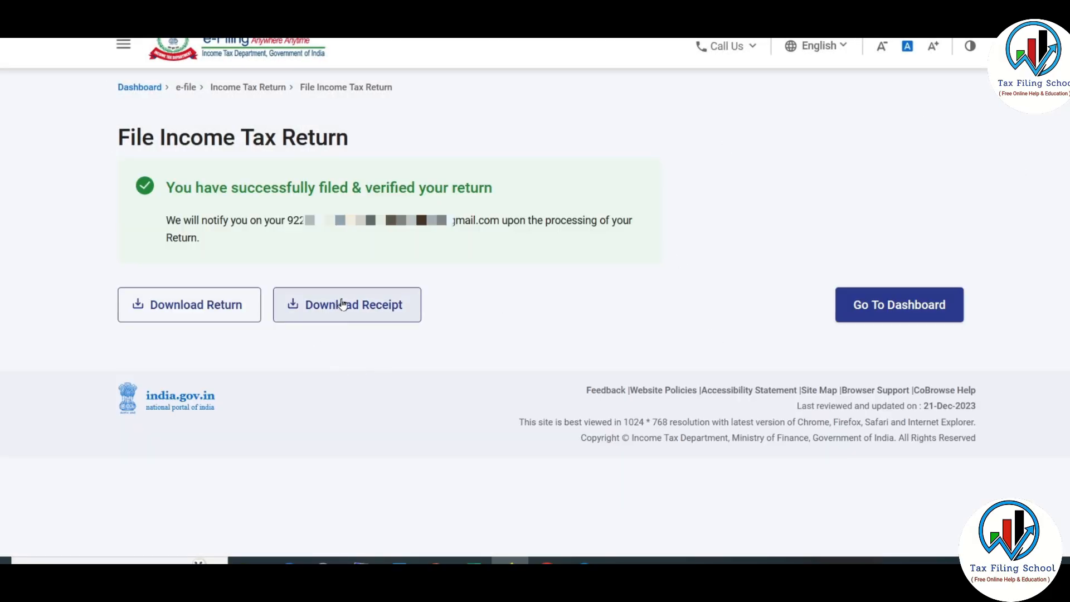